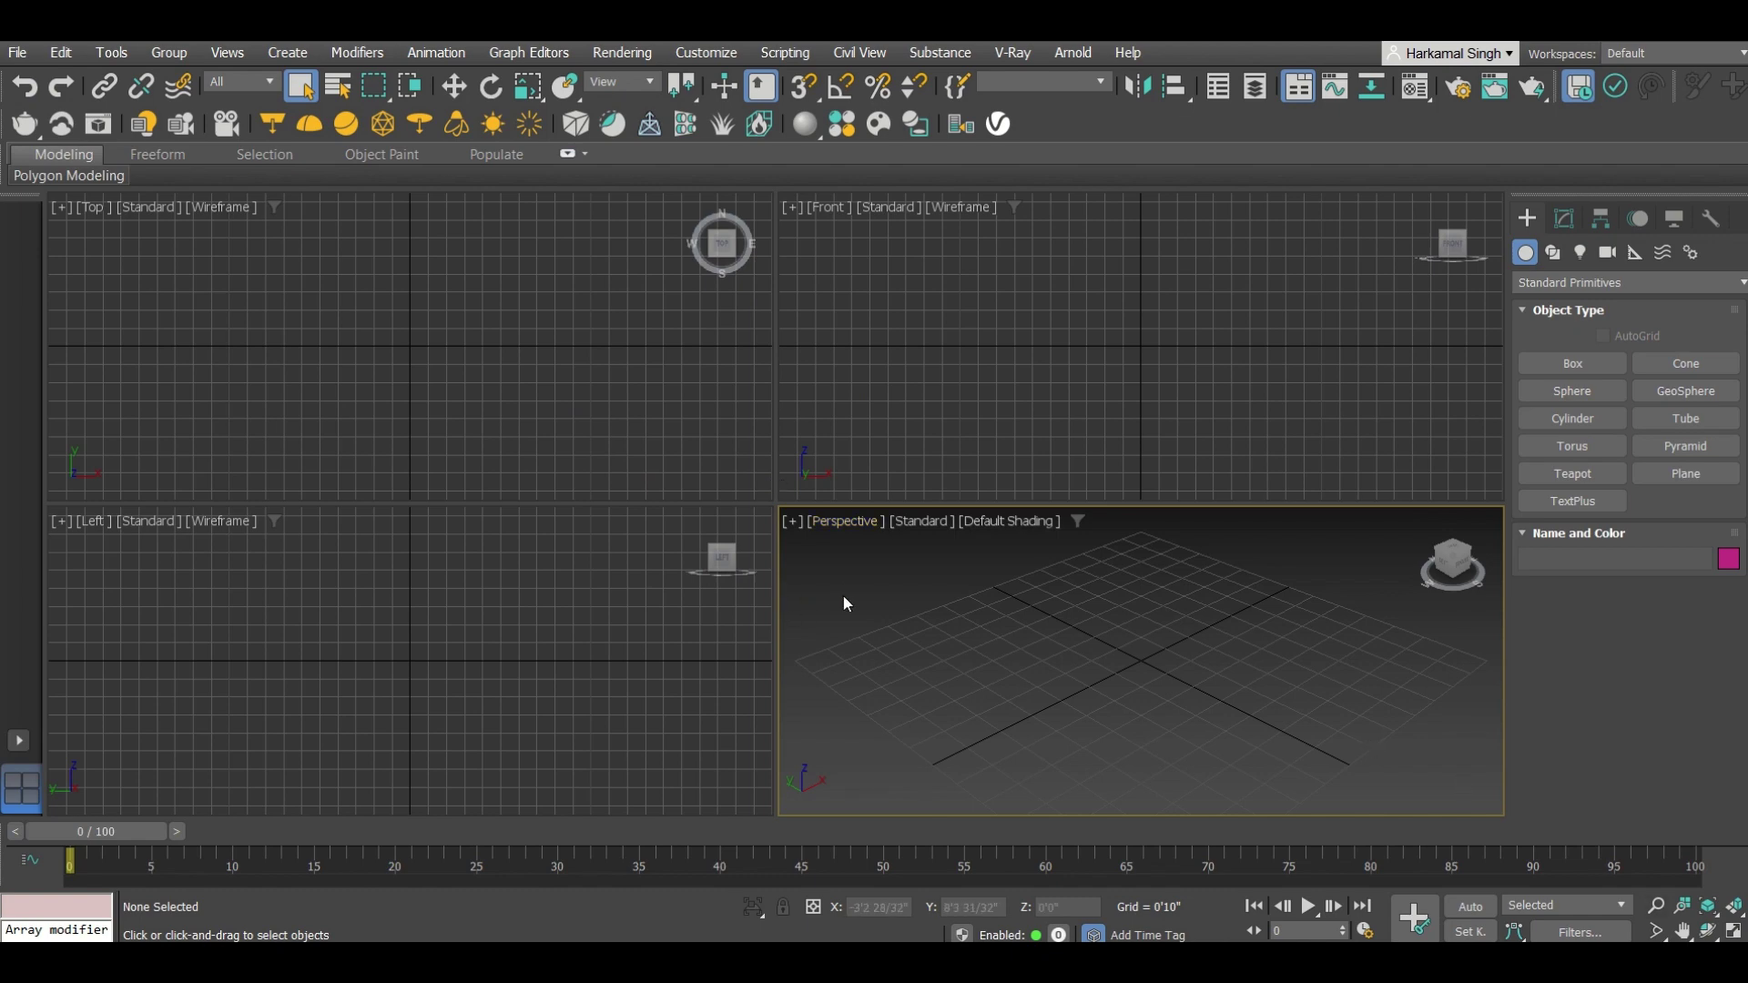
Maximize the Perspective viewport with Alt+W and hide the home grid with G
{"action": "key", "text": "alt+w"}
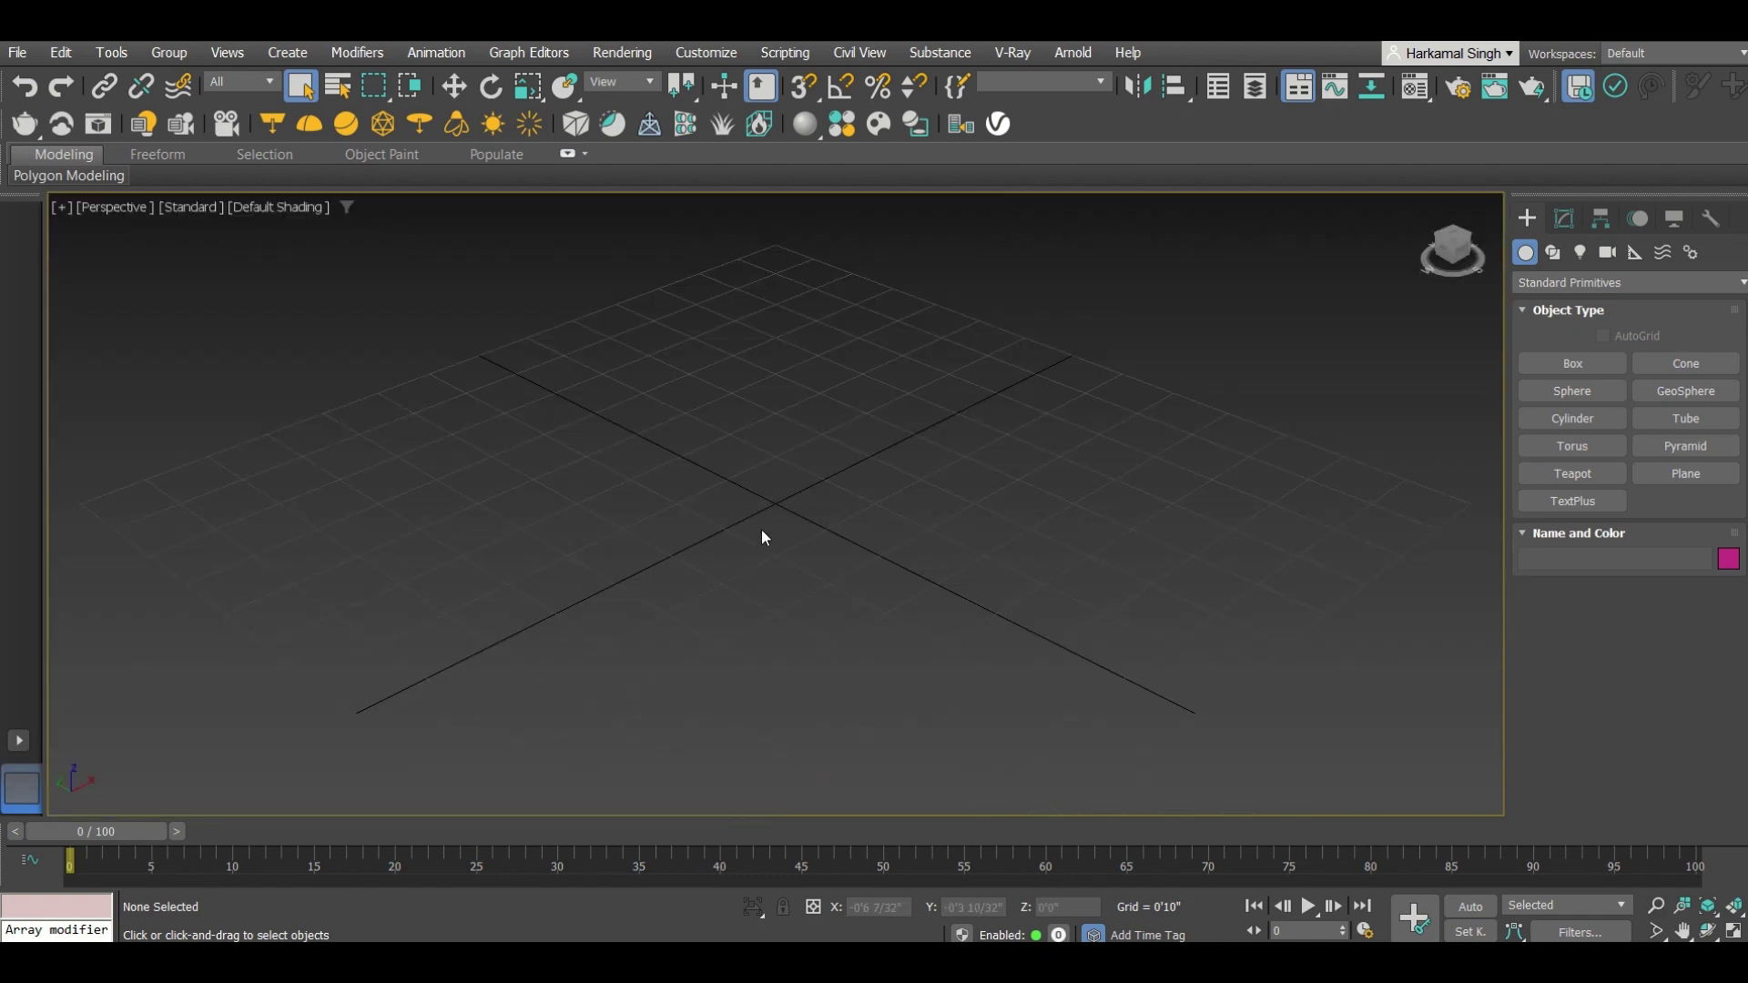
{"action": "key", "text": "g"}
Drag out a flat Box primitive in the Perspective view
{"action": "left_click", "coordinate": [1582, 368]}
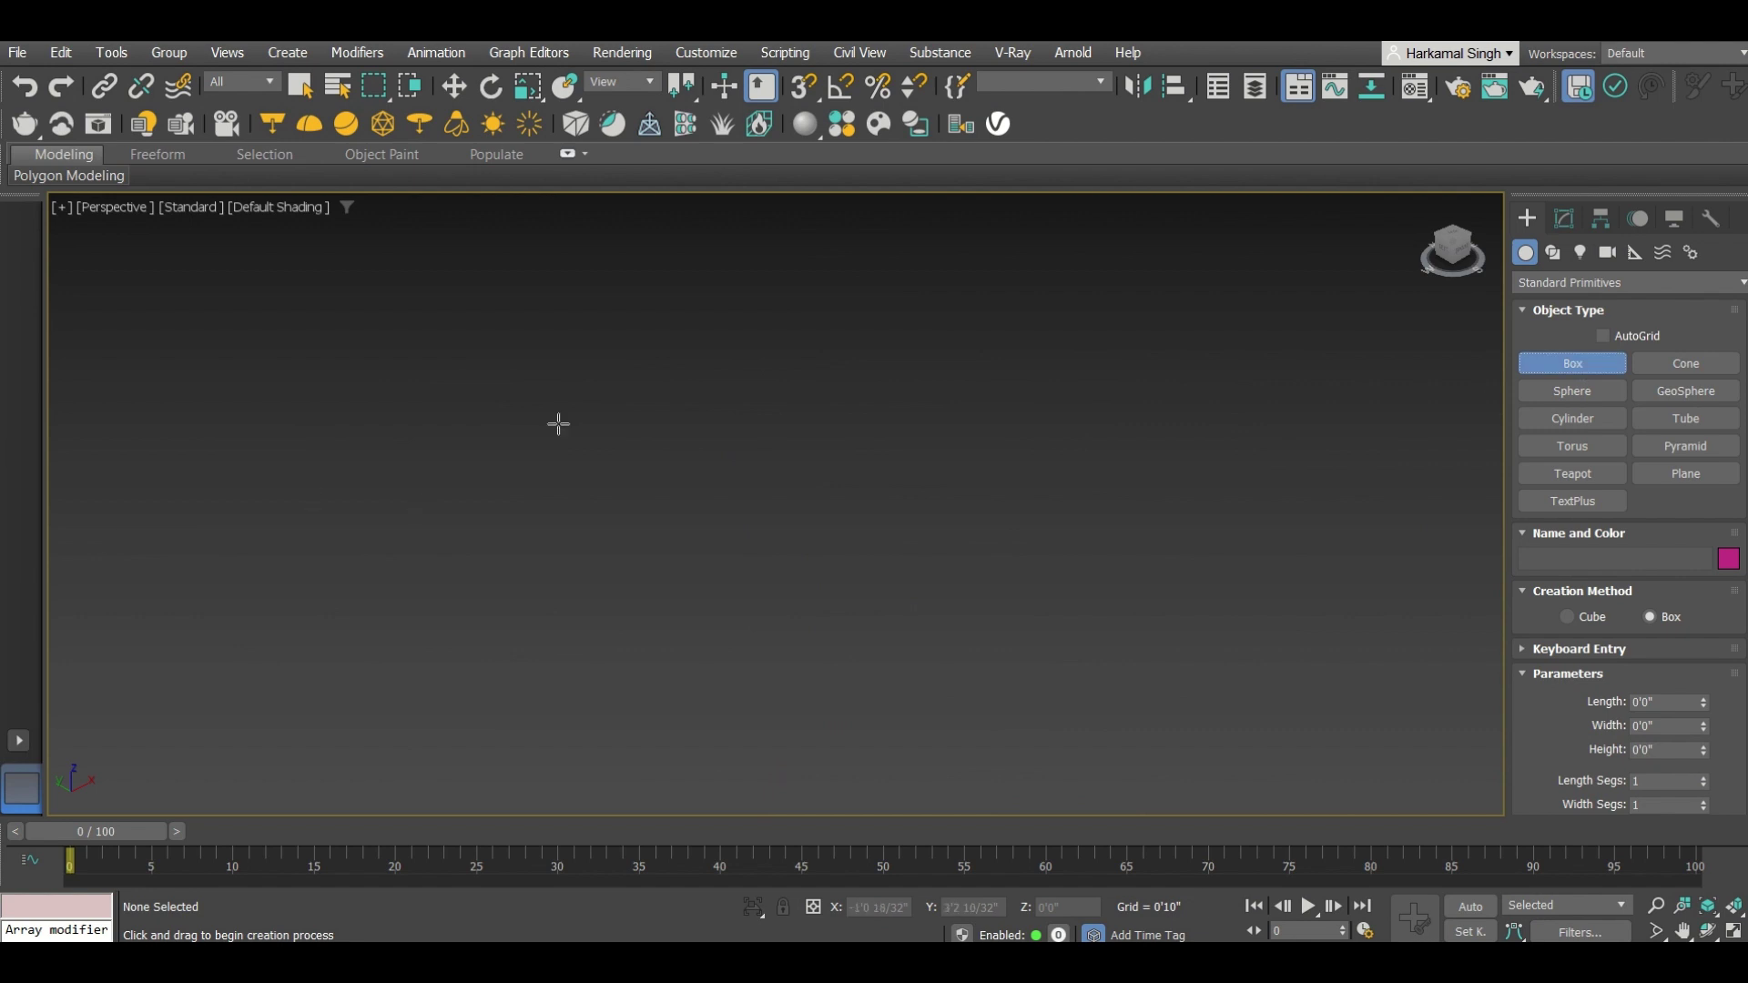
{"action": "mouse_move", "coordinate": [456, 519]}
{"action": "left_mouse_down"}
{"action": "mouse_move", "coordinate": [753, 549]}
{"action": "mouse_move", "coordinate": [1260, 496]}
{"action": "left_mouse_up"}
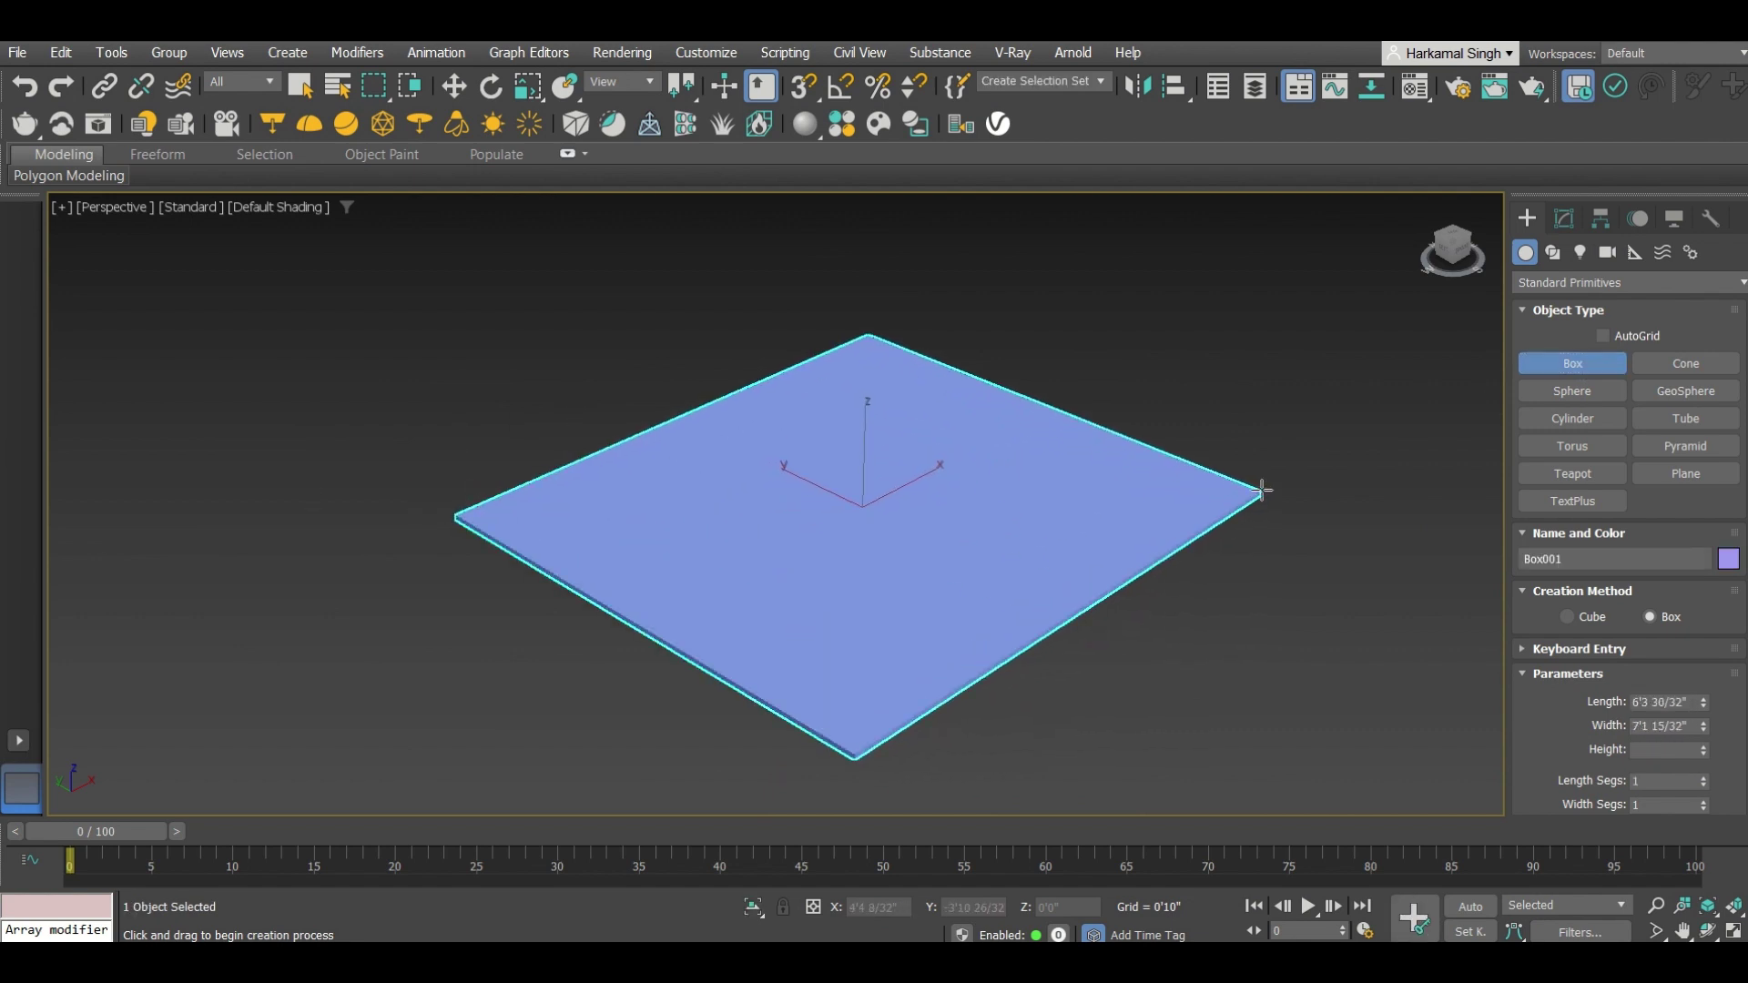
{"action": "left_click", "coordinate": [1261, 490]}
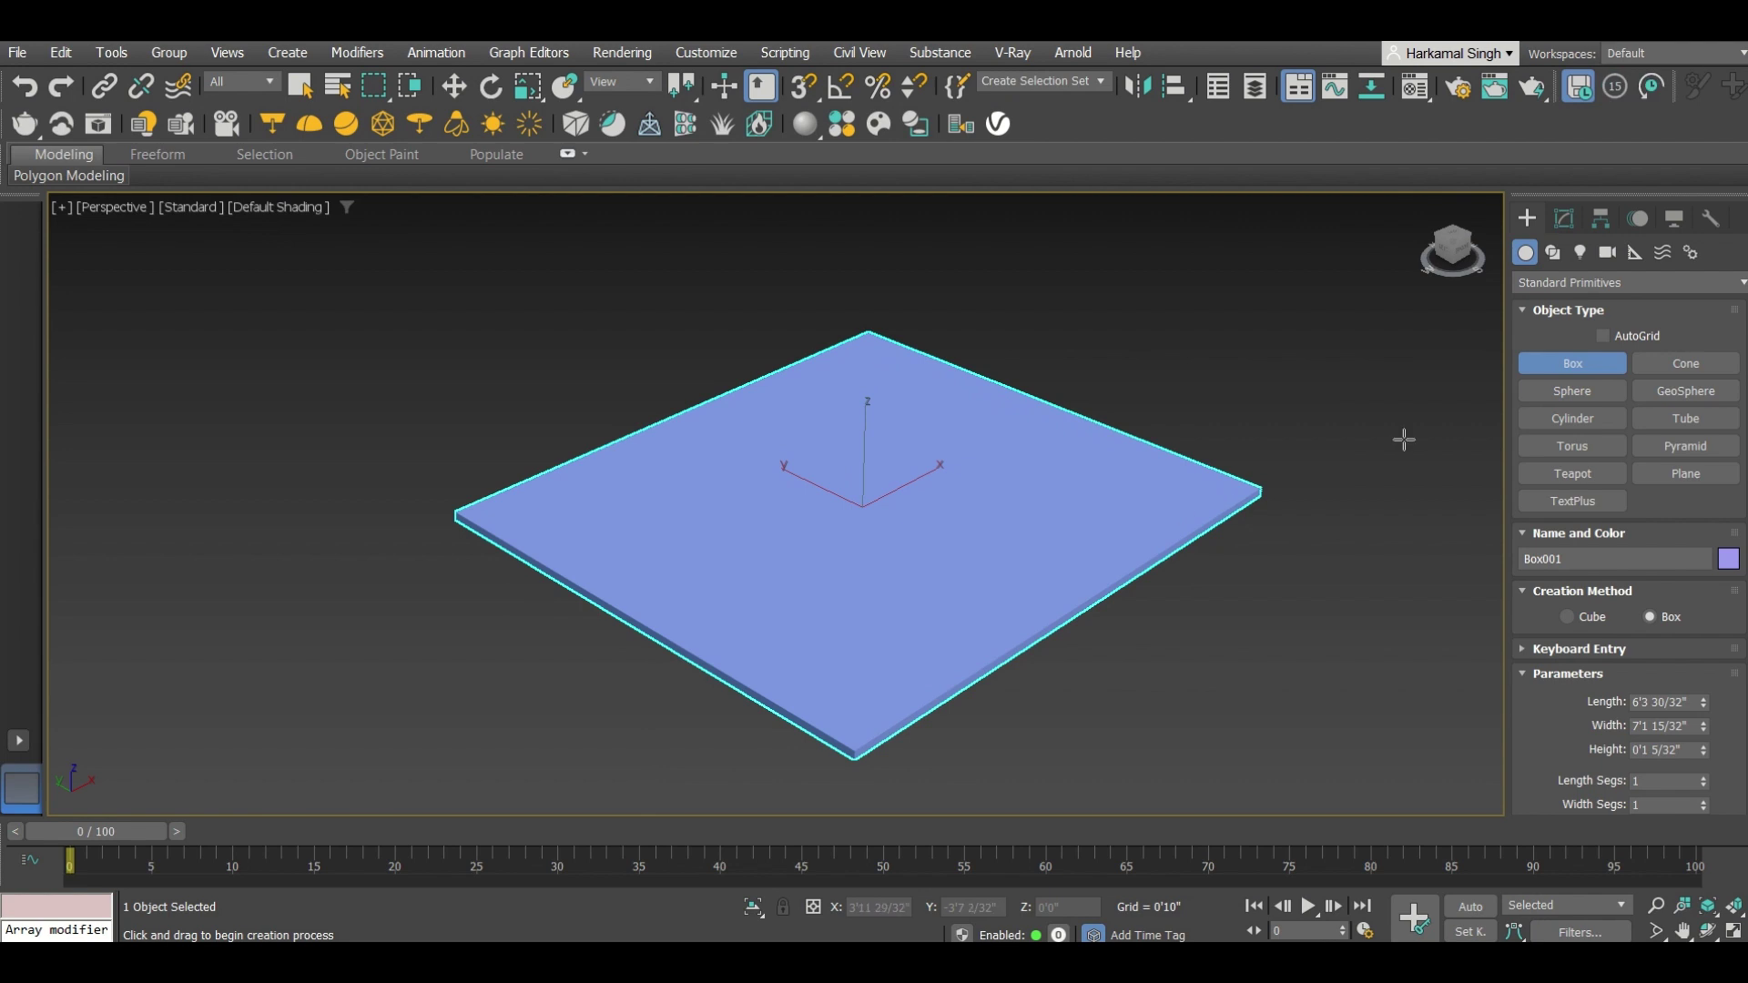
{"action": "left_click", "coordinate": [1566, 368]}
Set the box to Length 10', Width 10' and Height 1" in the Modify panel
{"action": "left_click", "coordinate": [1564, 218]}
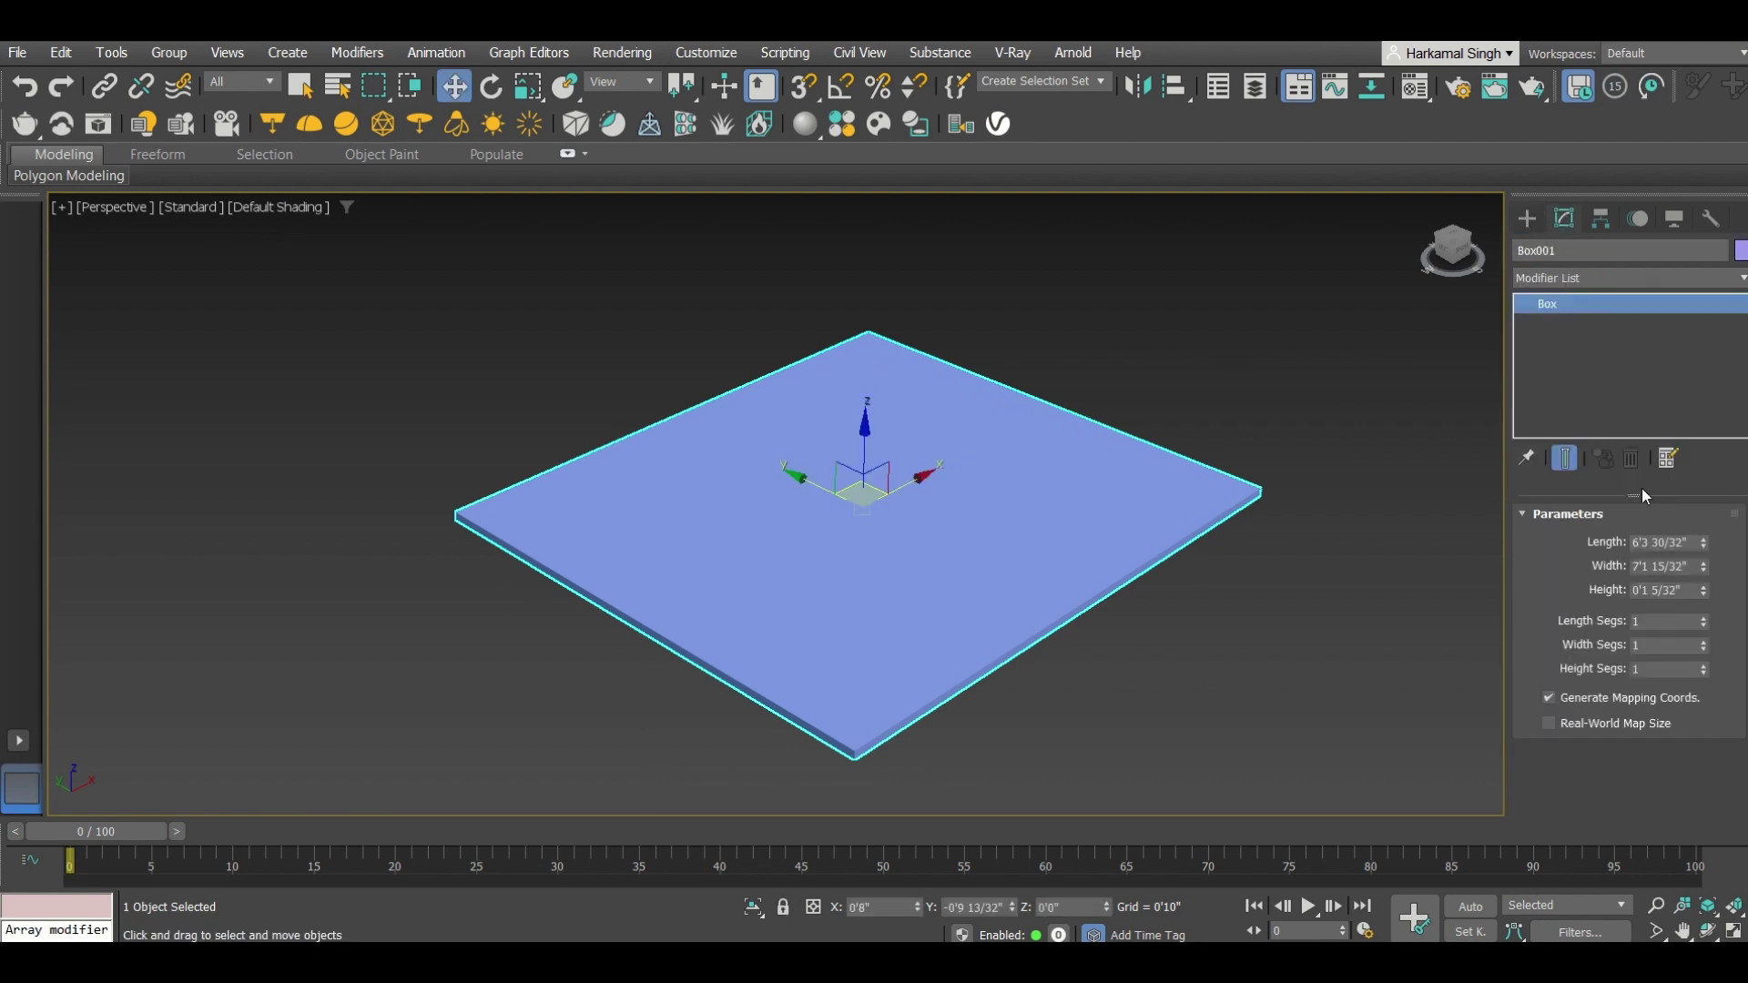
{"action": "left_click", "coordinate": [1655, 542]}
{"action": "type", "text": "10"}
{"action": "key", "text": "Return"}
{"action": "left_click", "coordinate": [1630, 571]}
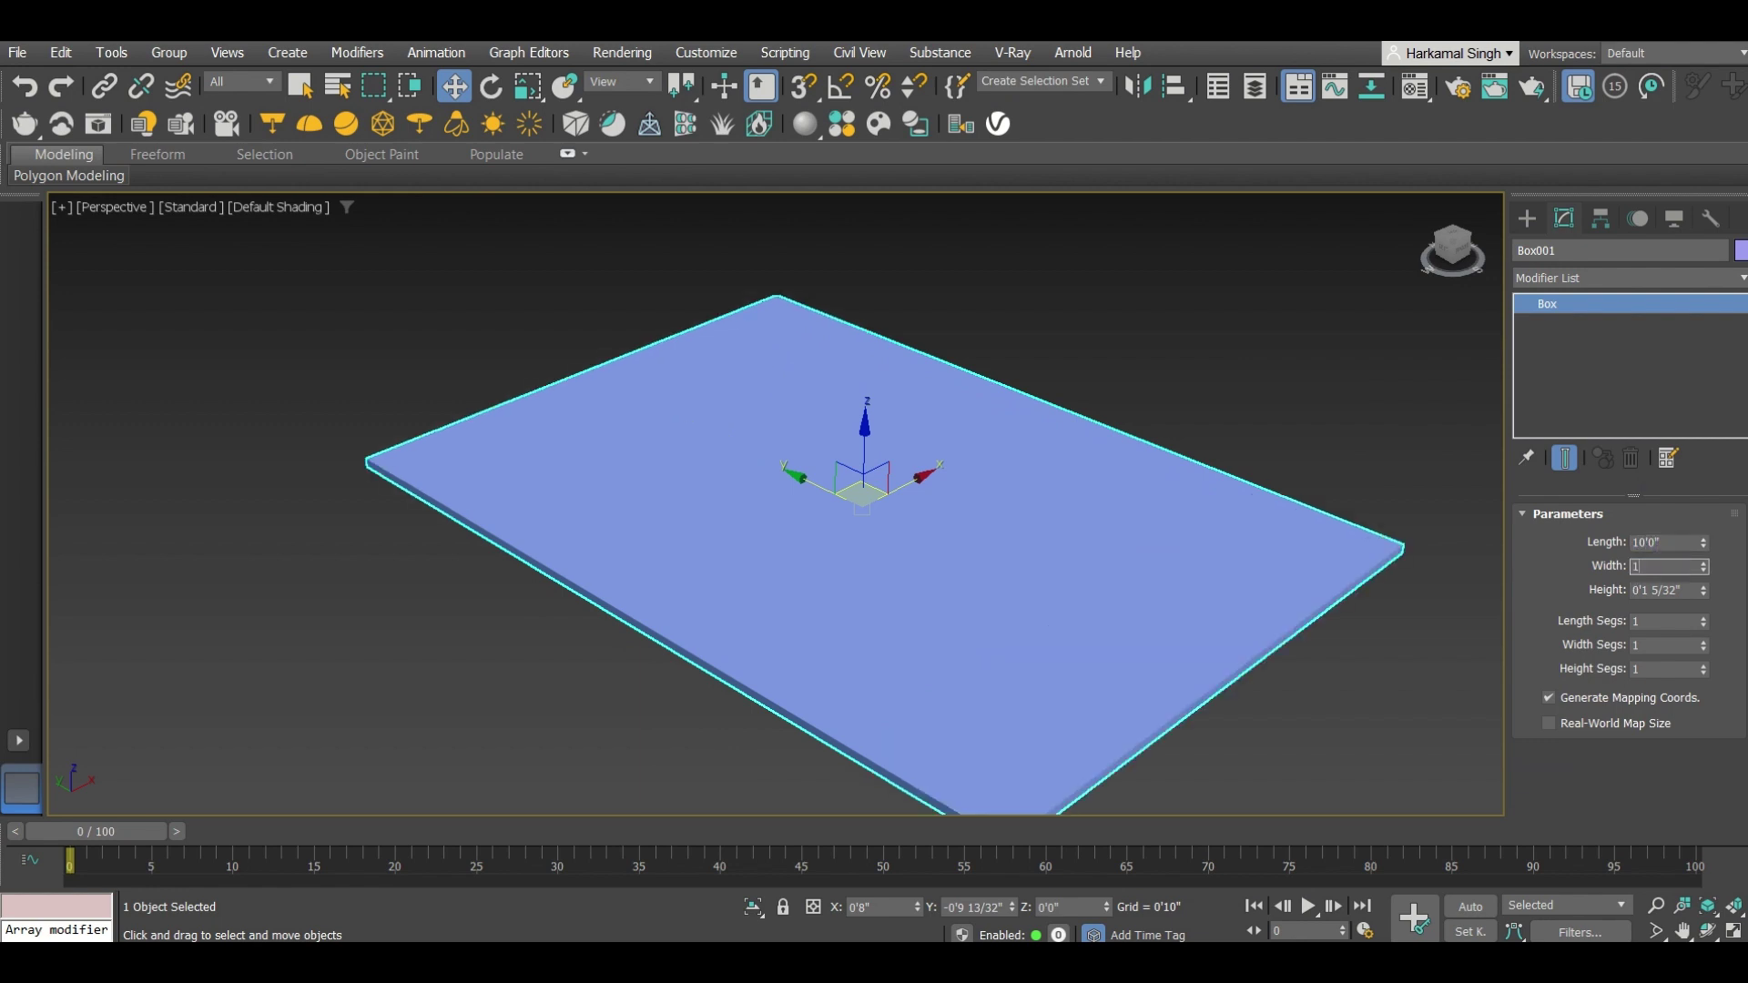
{"action": "type", "text": "10"}
{"action": "key", "text": "Return"}
{"action": "key", "text": "Tab"}
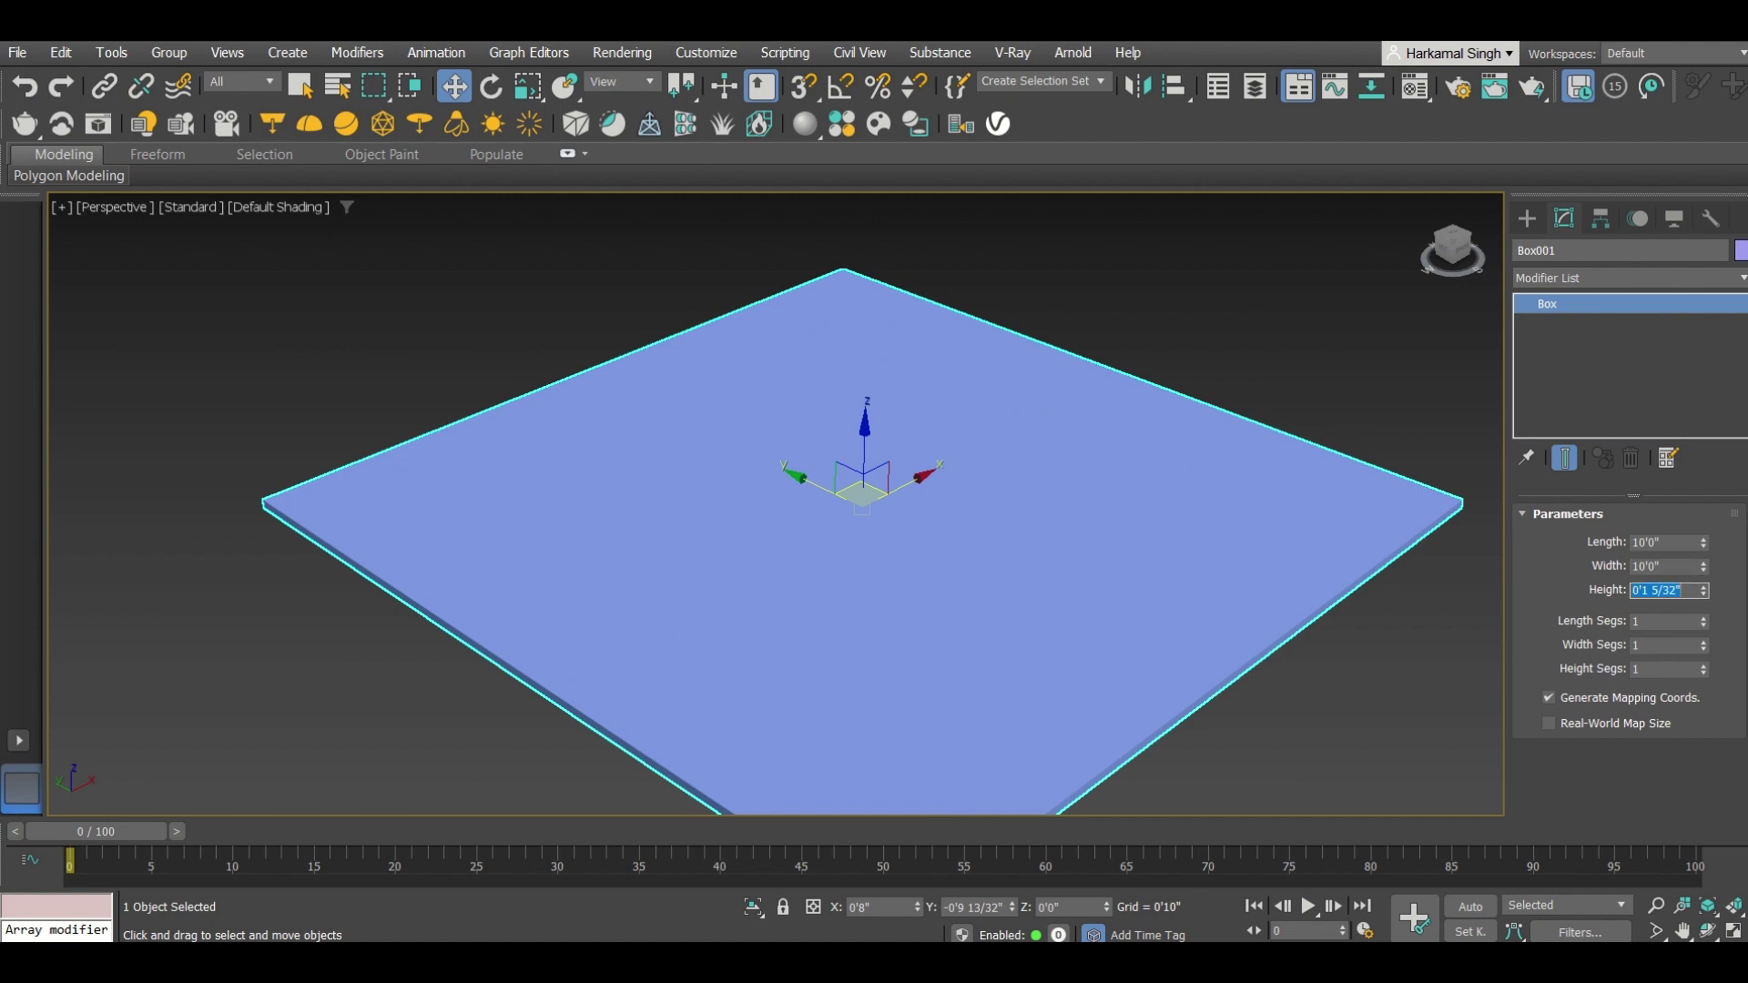
{"action": "type", "text": "1"}
{"action": "key", "text": "Return"}
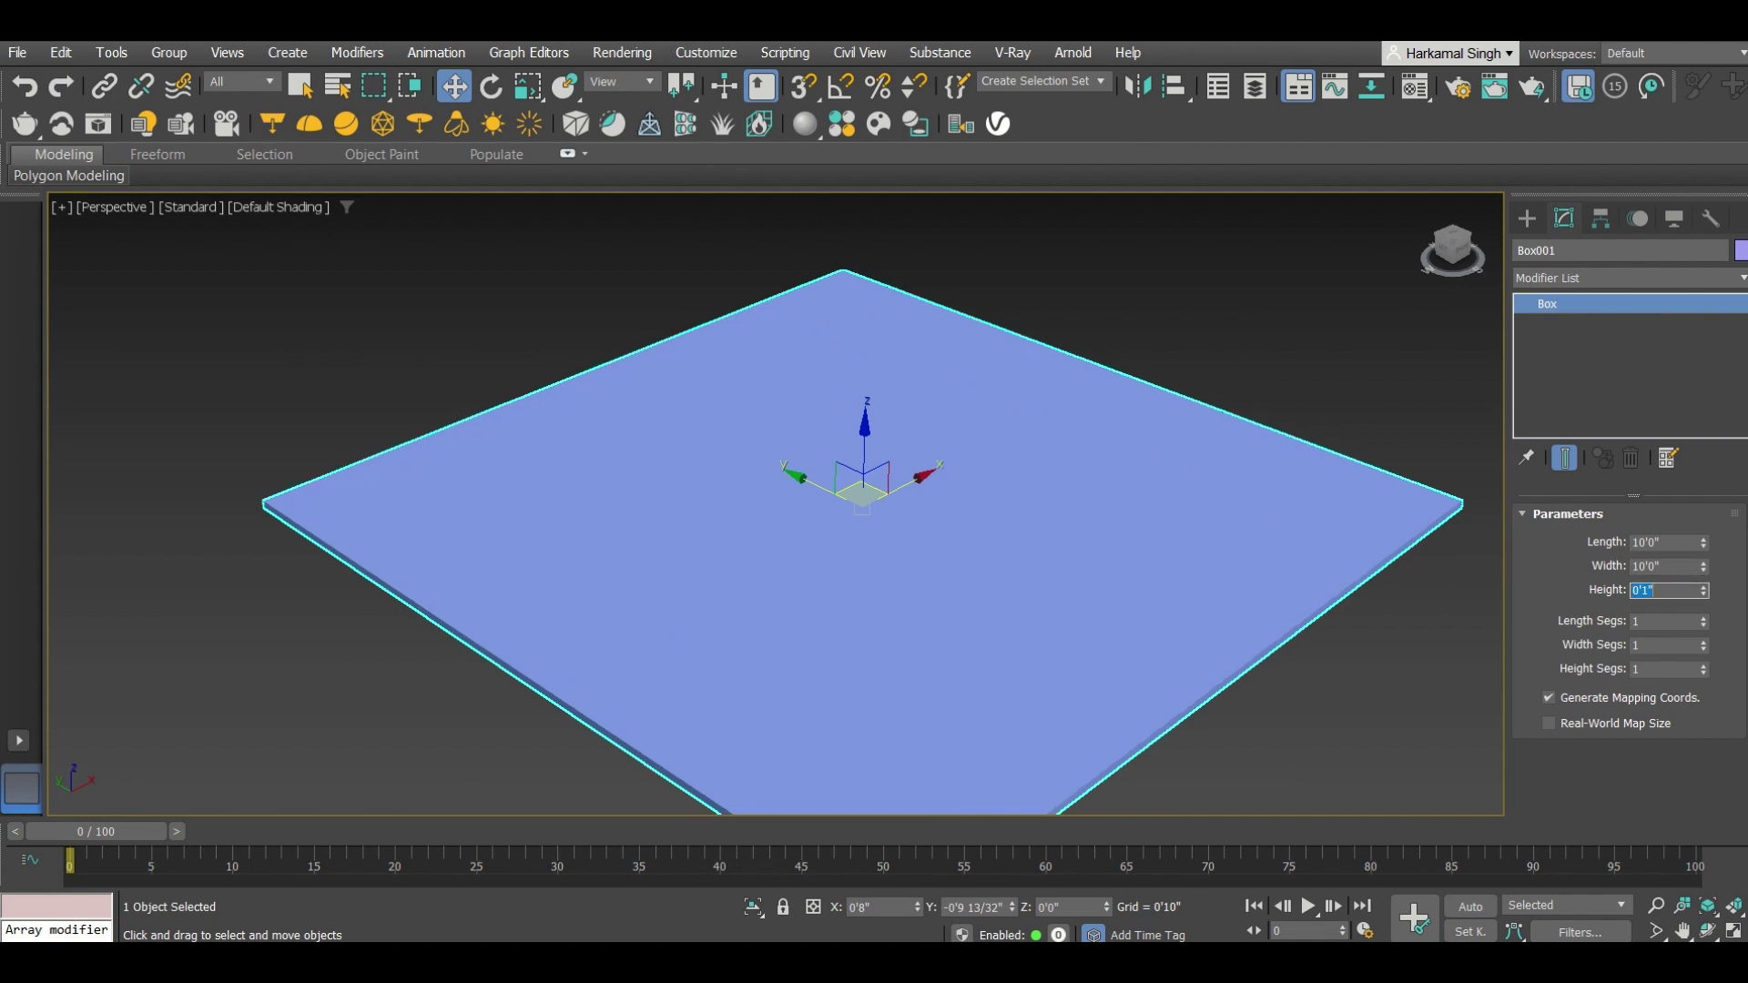
{"action": "scroll", "coordinate": [1098, 472], "scroll_direction": "down", "scroll_amount": 2}
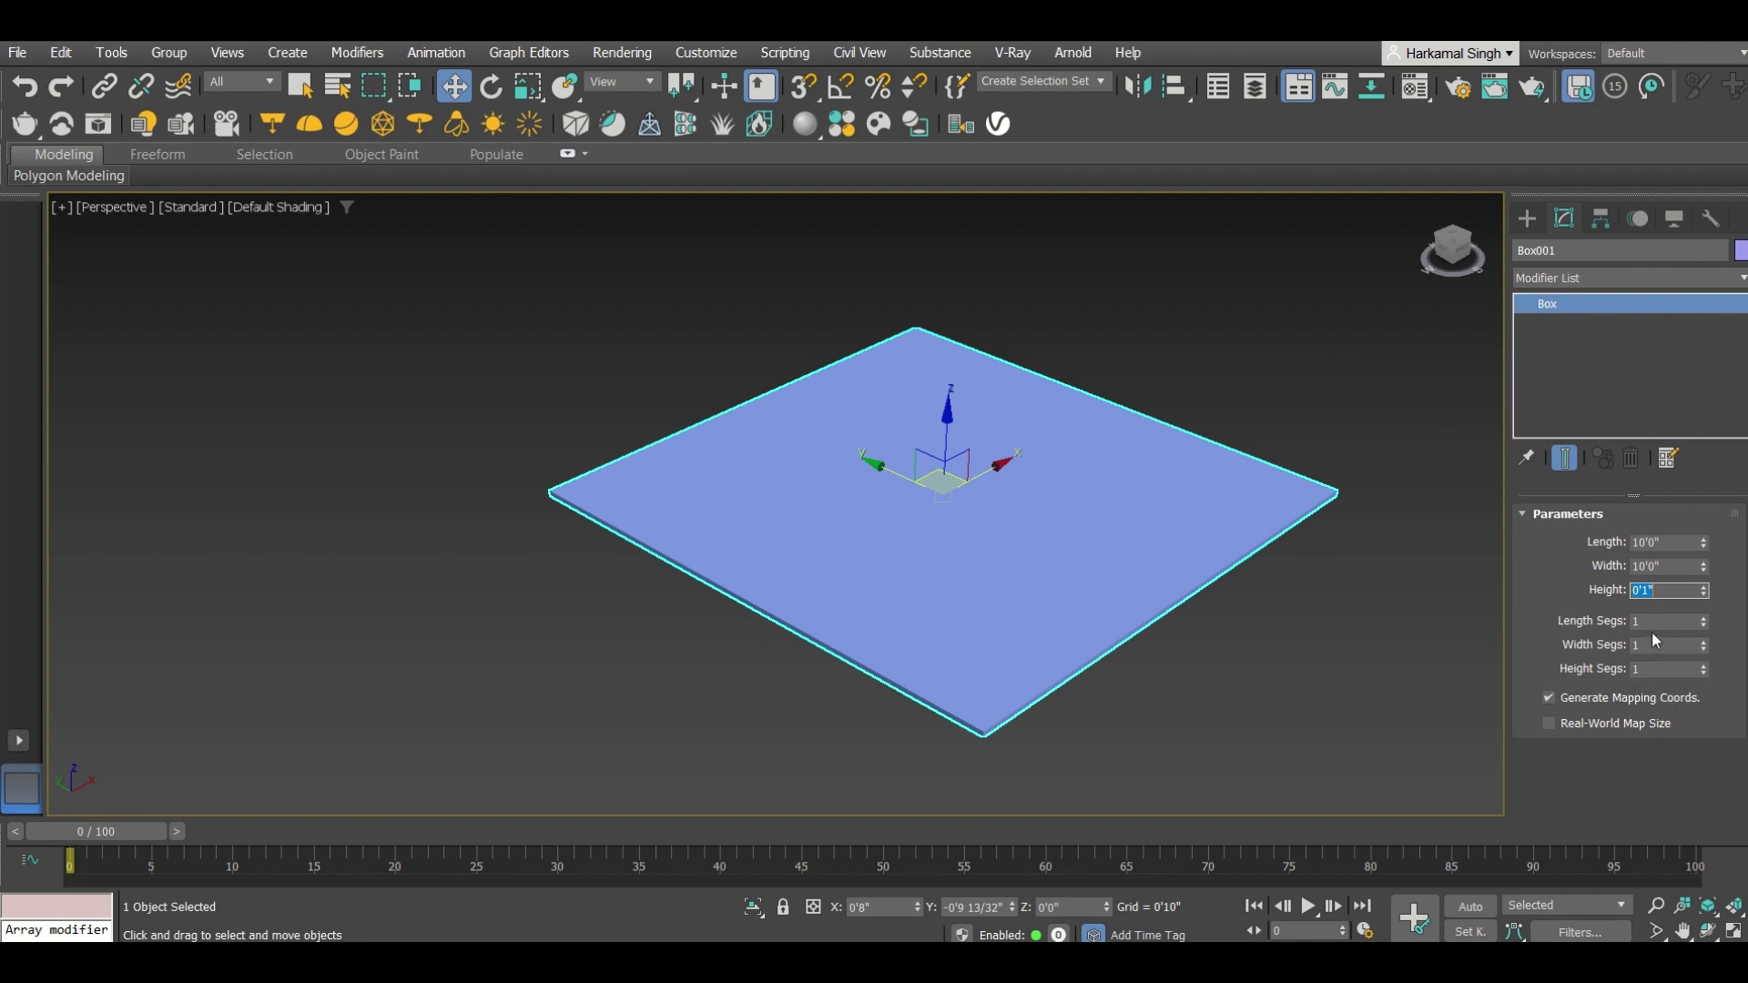
Give the slab 4 Length Segs and 4 Width Segs
{"action": "key", "text": "Tab"}
{"action": "type", "text": "4"}
{"action": "key", "text": "Tab"}
{"action": "type", "text": "4"}
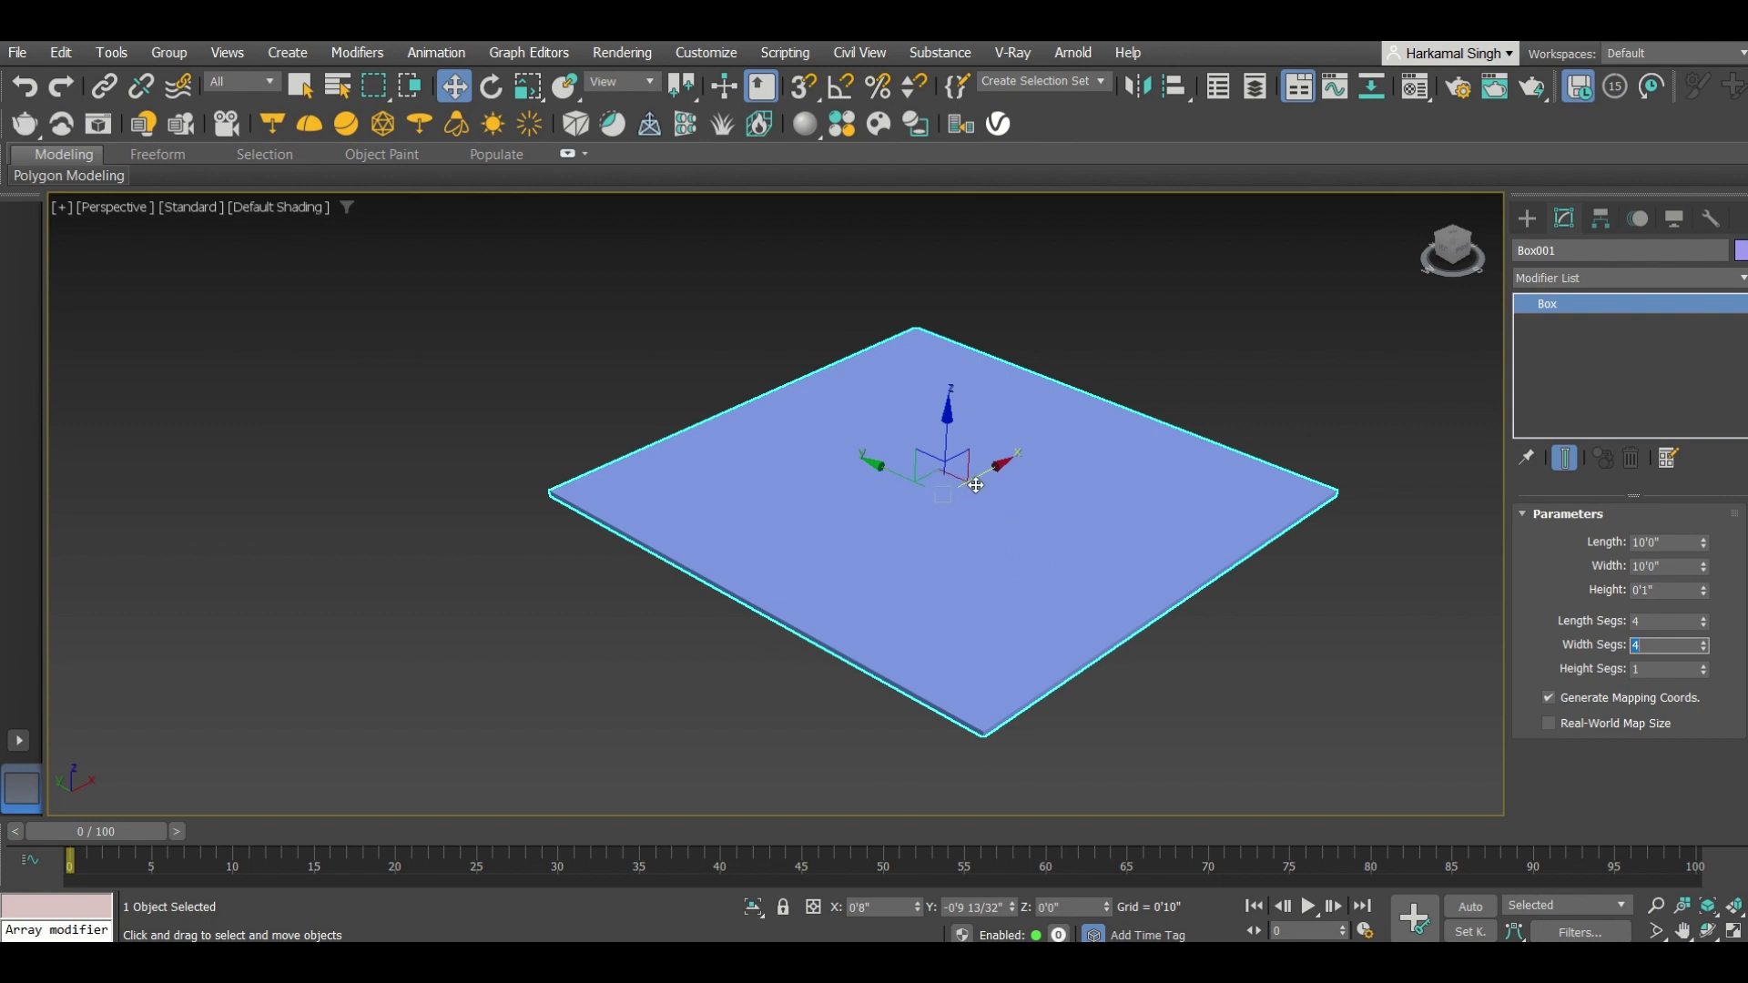
{"action": "left_click", "coordinate": [972, 486]}
{"action": "key", "text": "XF86AudioLowerVolume"}
{"action": "key", "text": "XF86AudioLowerVolume"}
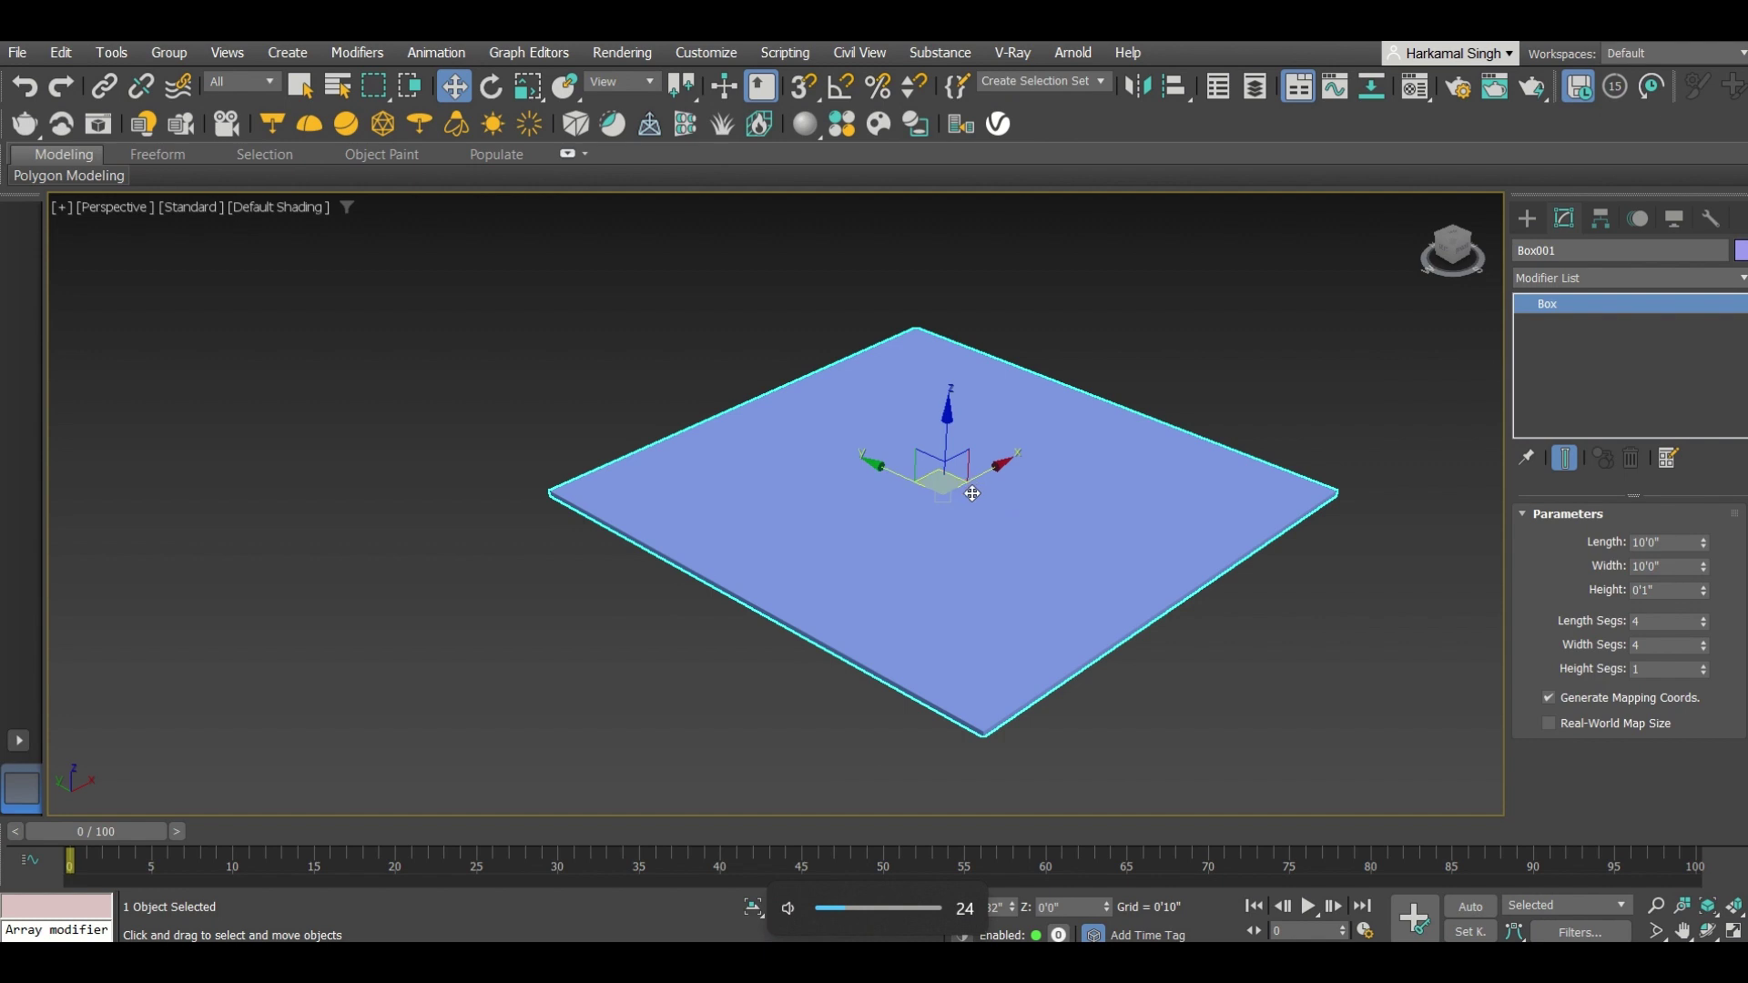
Check the 4-by-4 grid in wireframe, then show shaded faces with edges and recentre the view
{"action": "key", "text": "F3"}
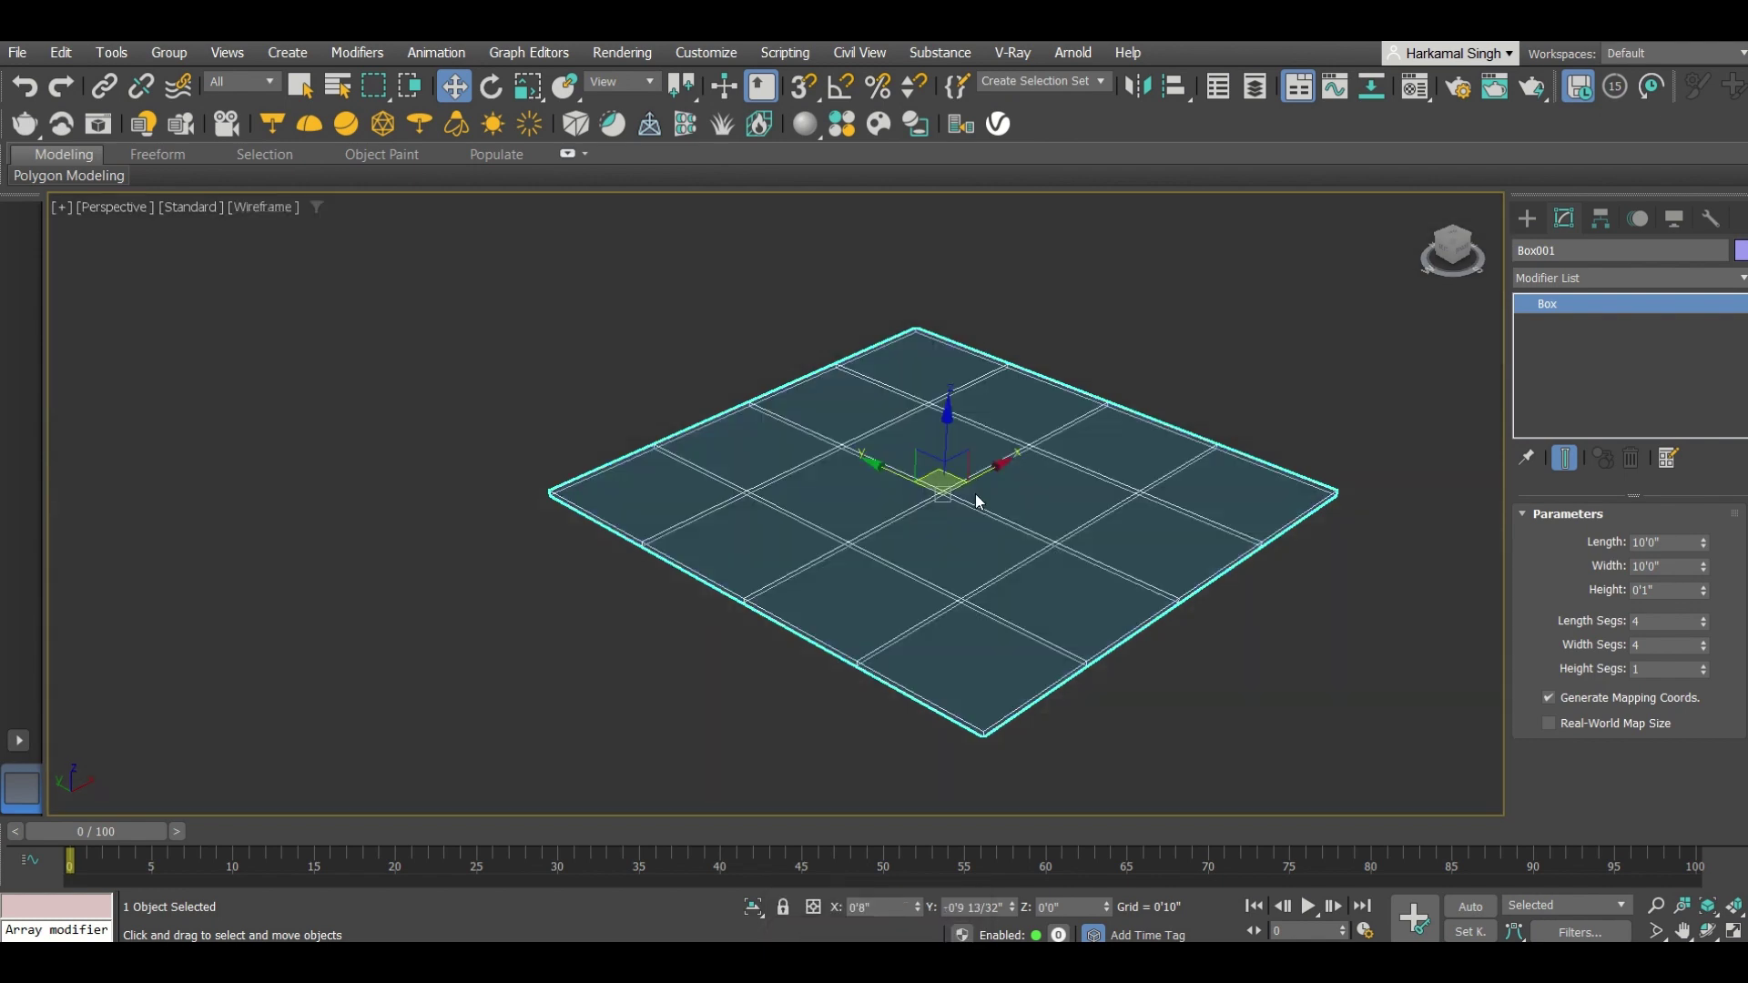
{"action": "scroll", "coordinate": [1008, 473], "scroll_direction": "up", "scroll_amount": 2}
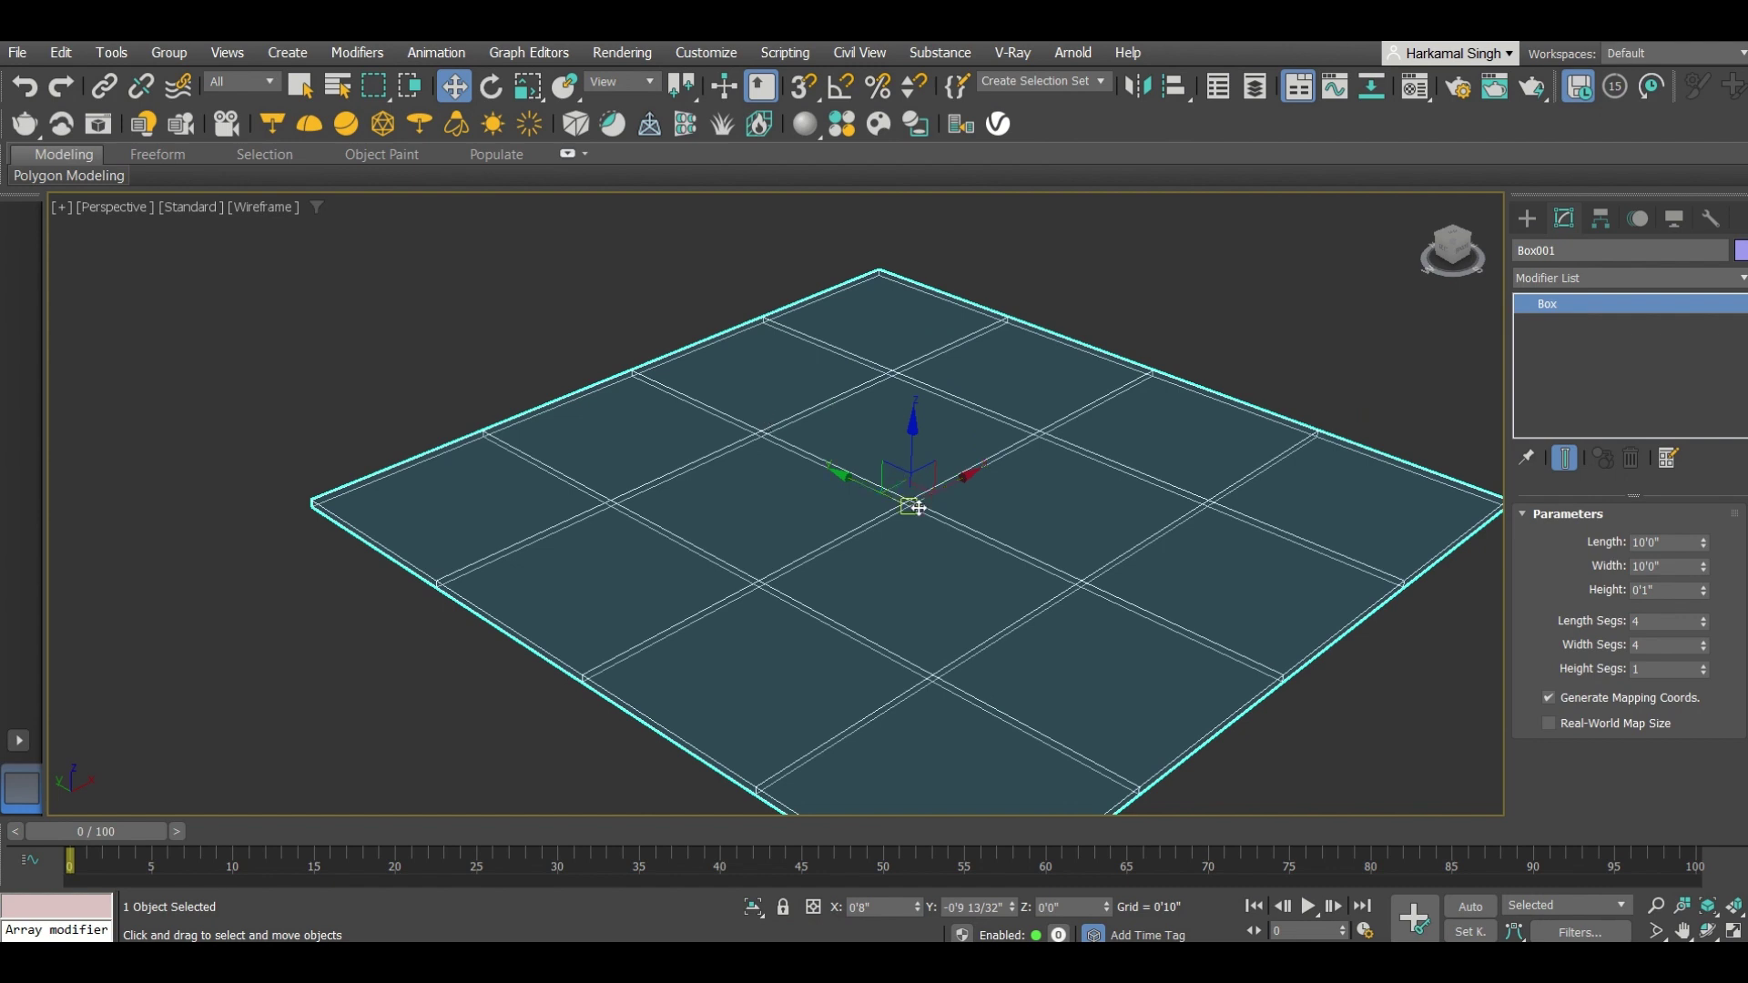
{"action": "scroll", "coordinate": [918, 508], "scroll_direction": "down", "scroll_amount": 3}
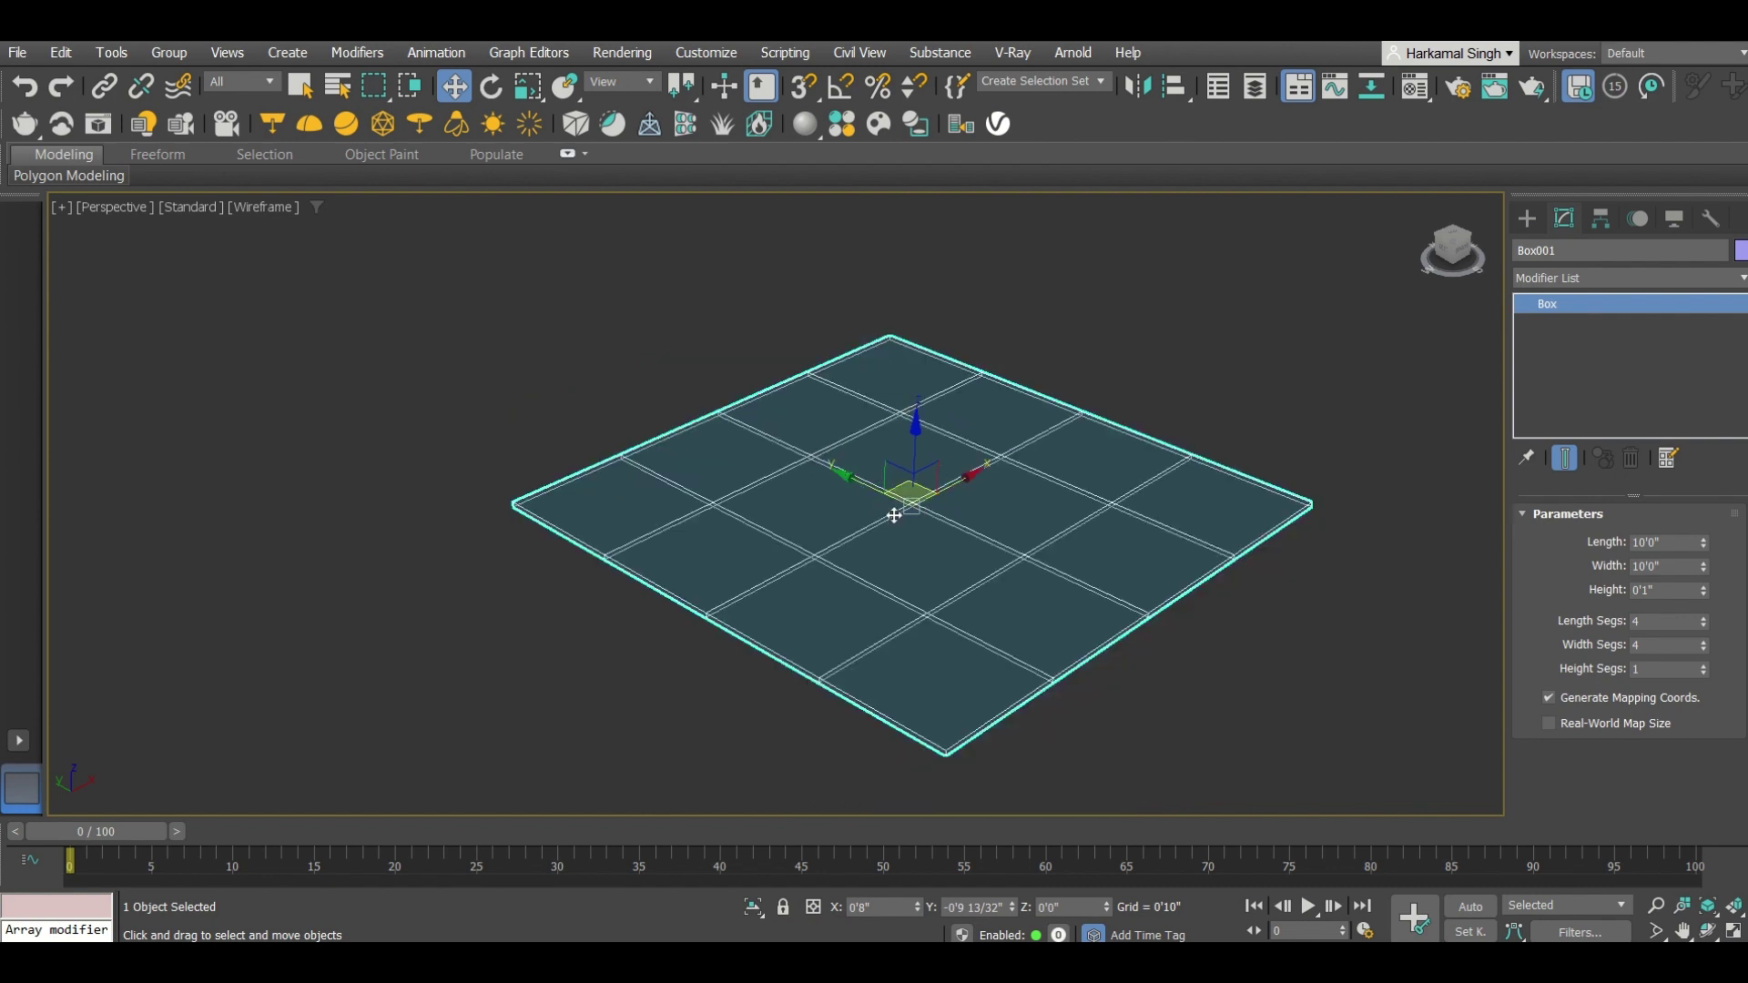
{"action": "key", "text": "F3"}
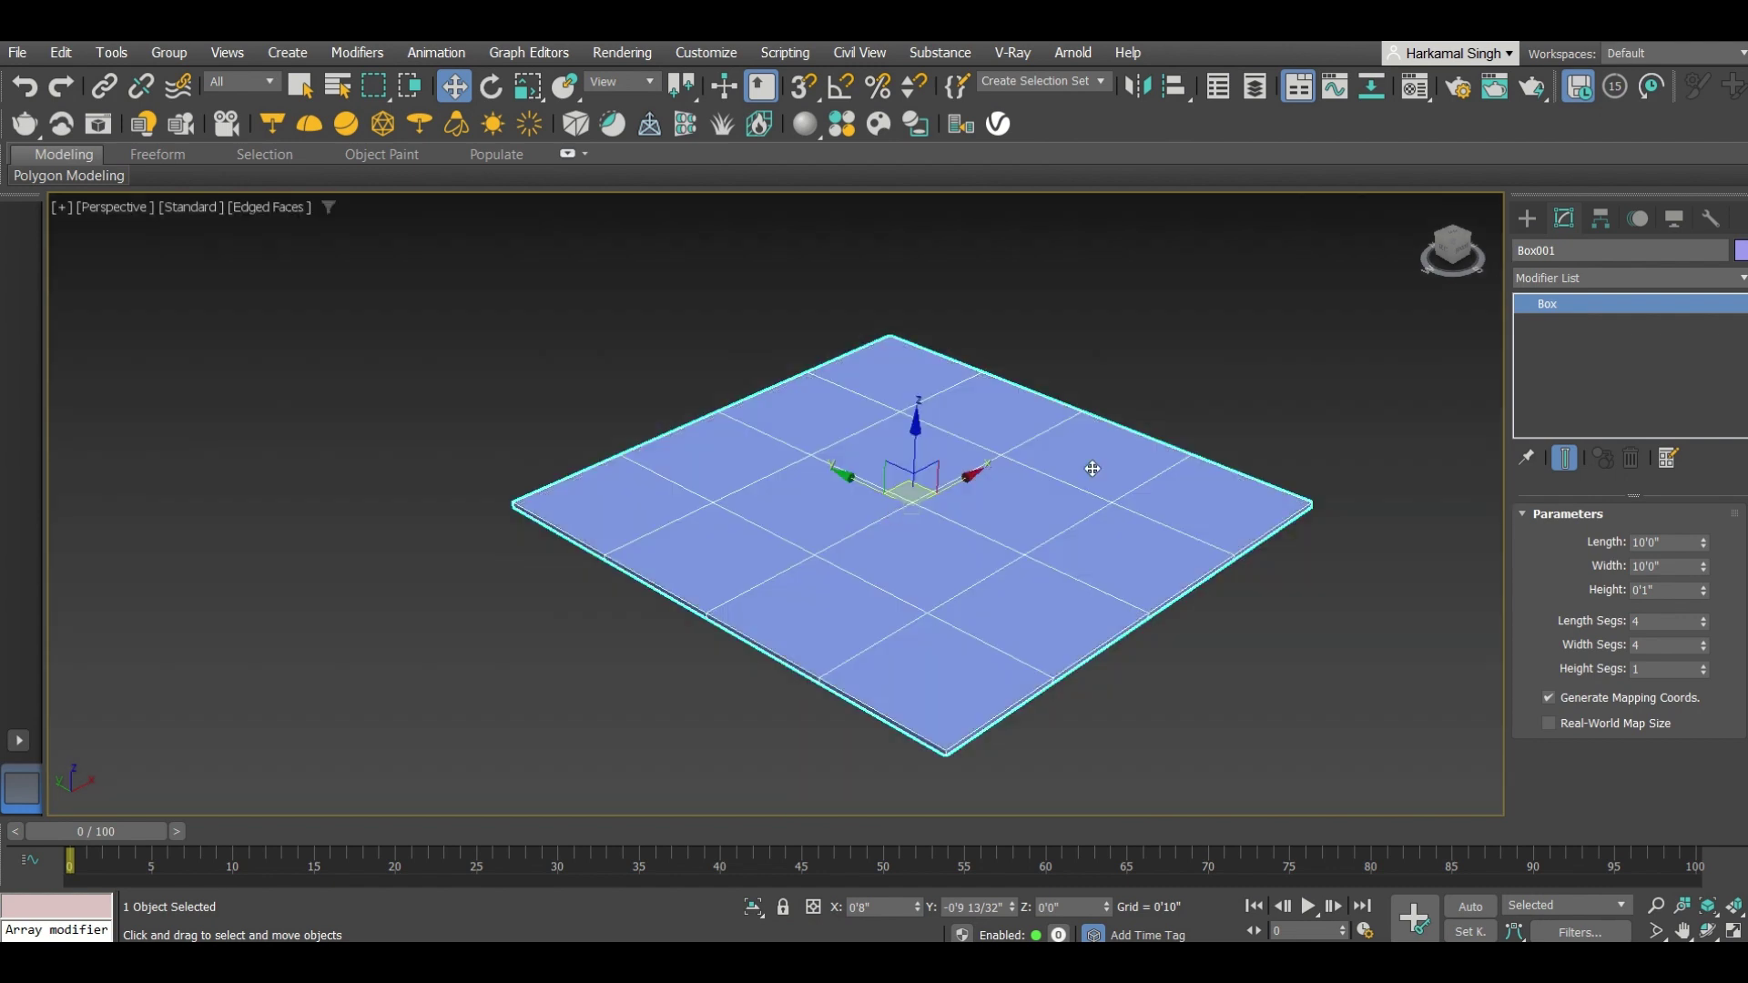
{"action": "key", "text": "F4"}
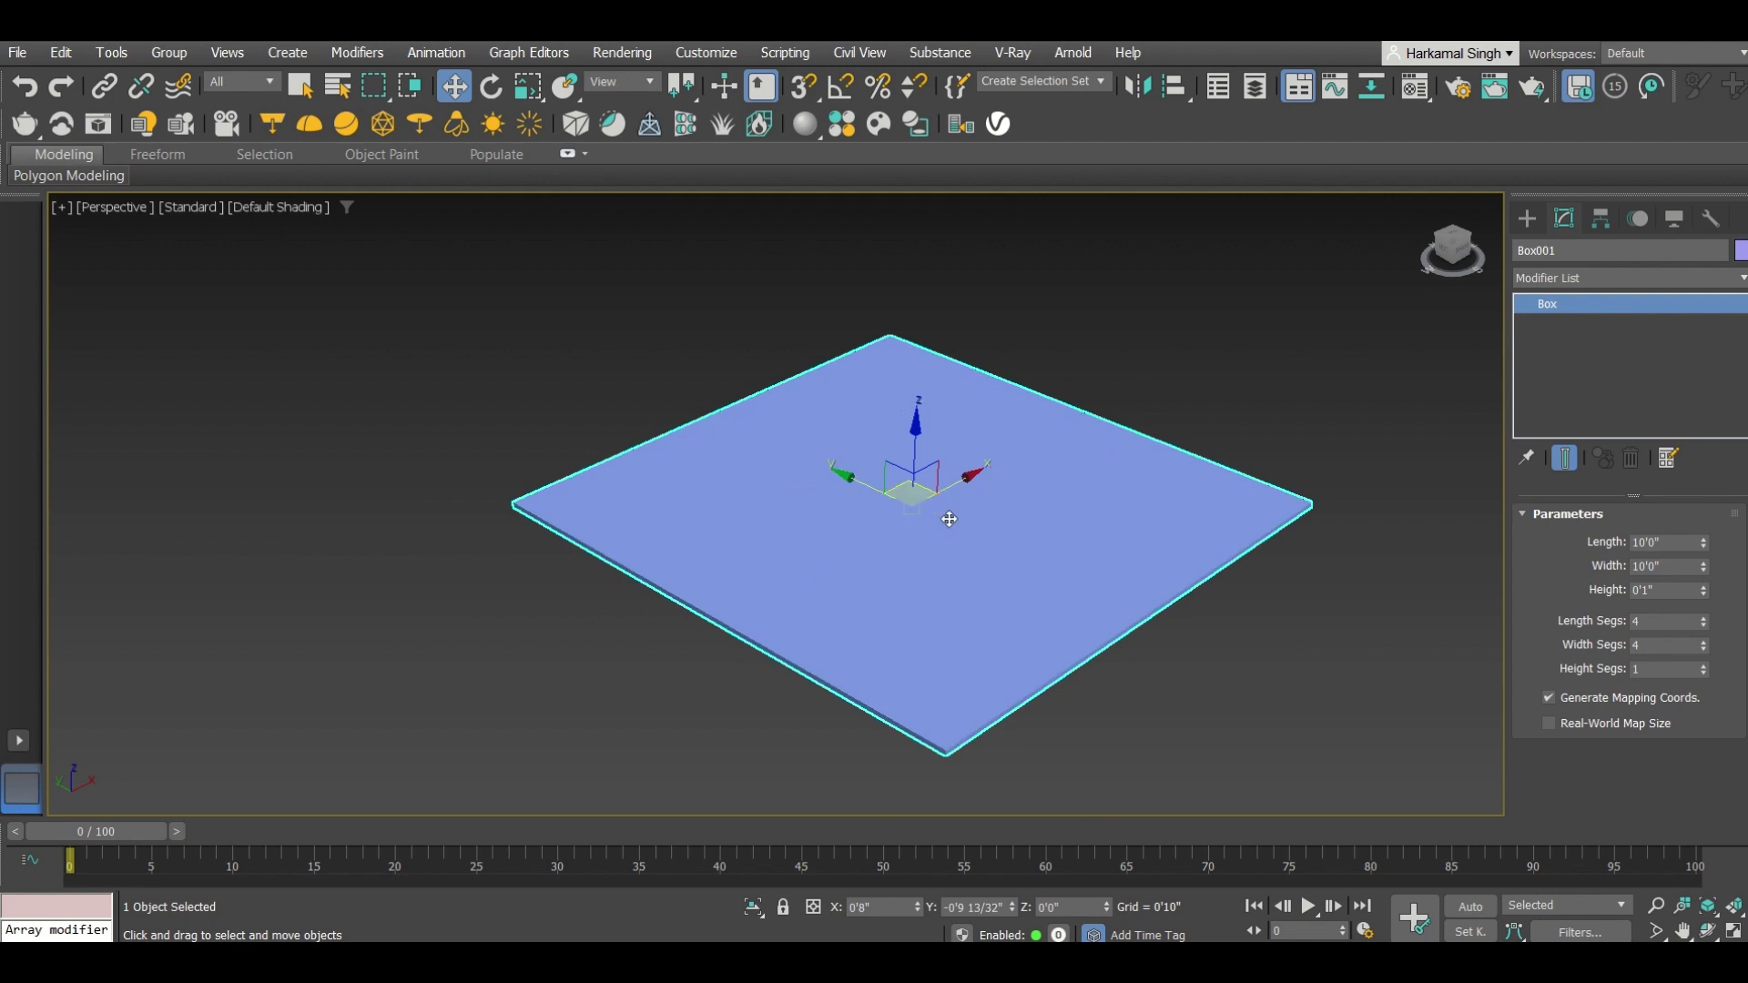
{"action": "key", "text": "F4"}
{"action": "key", "text": "F4"}
{"action": "key", "text": "F4"}
{"action": "key", "text": "F4"}
{"action": "key", "text": "F4"}
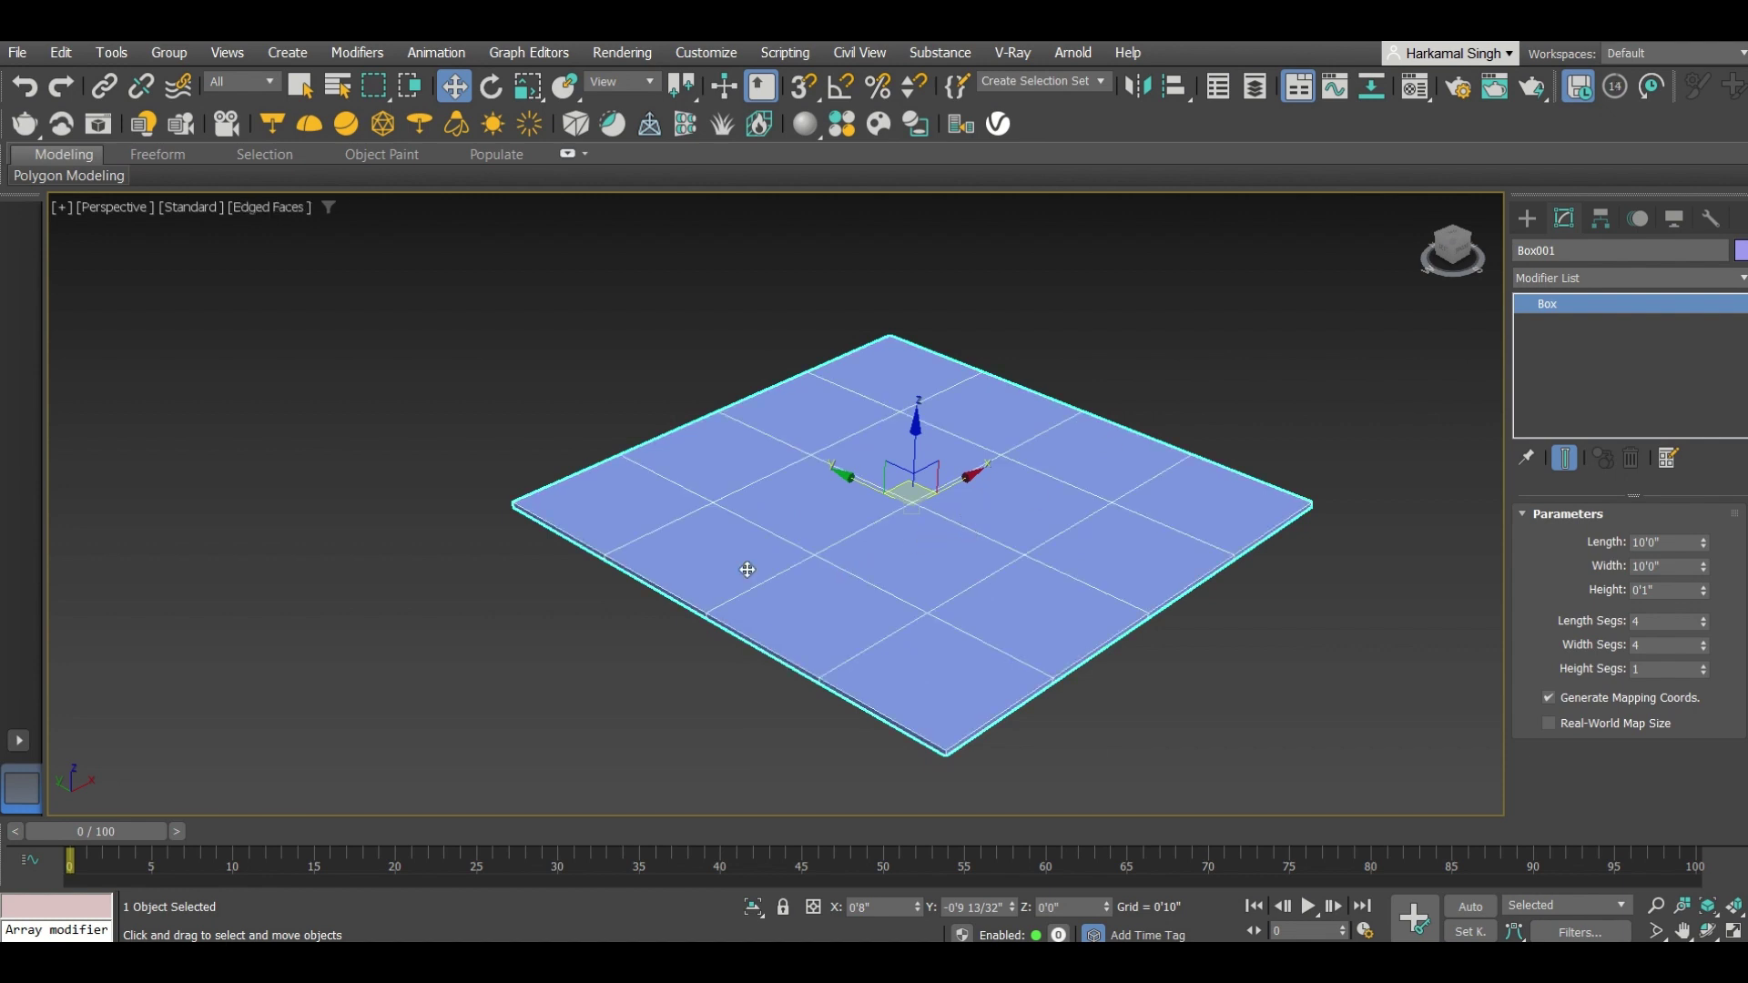
{"action": "key", "text": "F4"}
{"action": "key", "text": "F4"}
{"action": "mouse_move", "coordinate": [991, 466]}
{"action": "middle_mouse_down"}
{"action": "mouse_move", "coordinate": [926, 506]}
{"action": "mouse_move", "coordinate": [937, 458]}
{"action": "middle_mouse_up"}
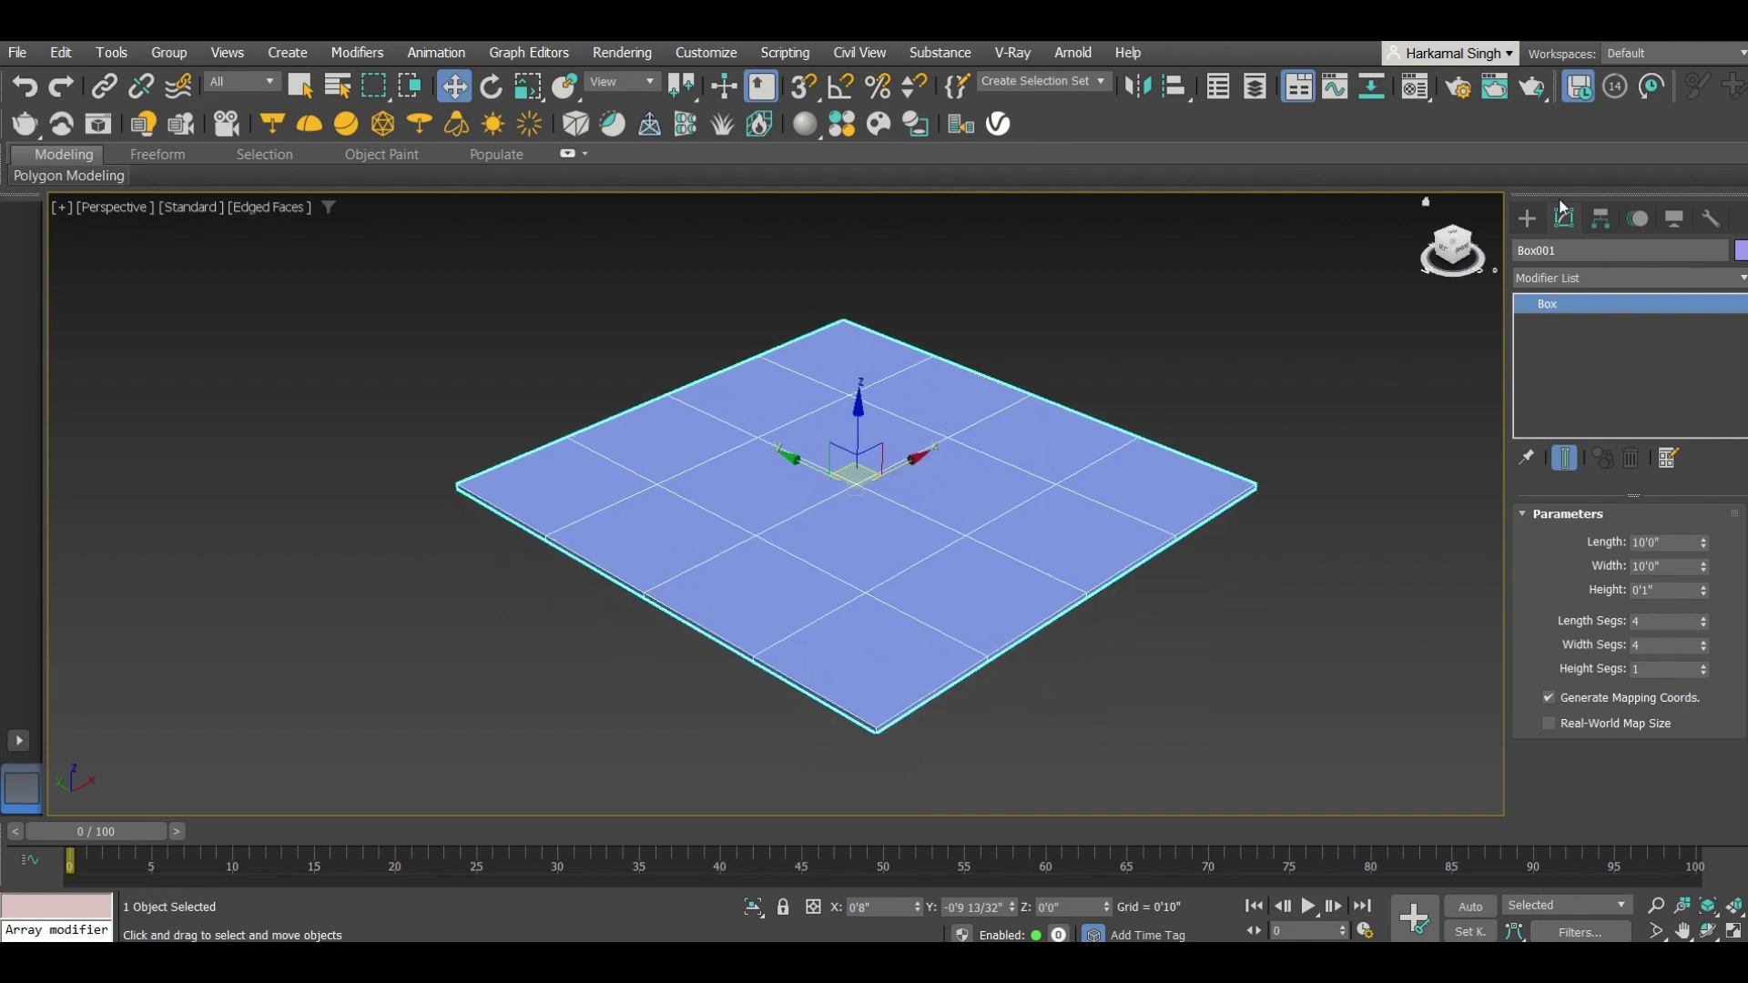
Convert Box001 to an Editable Poly from its right-click menu
{"action": "left_click", "coordinate": [1527, 220]}
{"action": "right_click", "coordinate": [860, 361]}
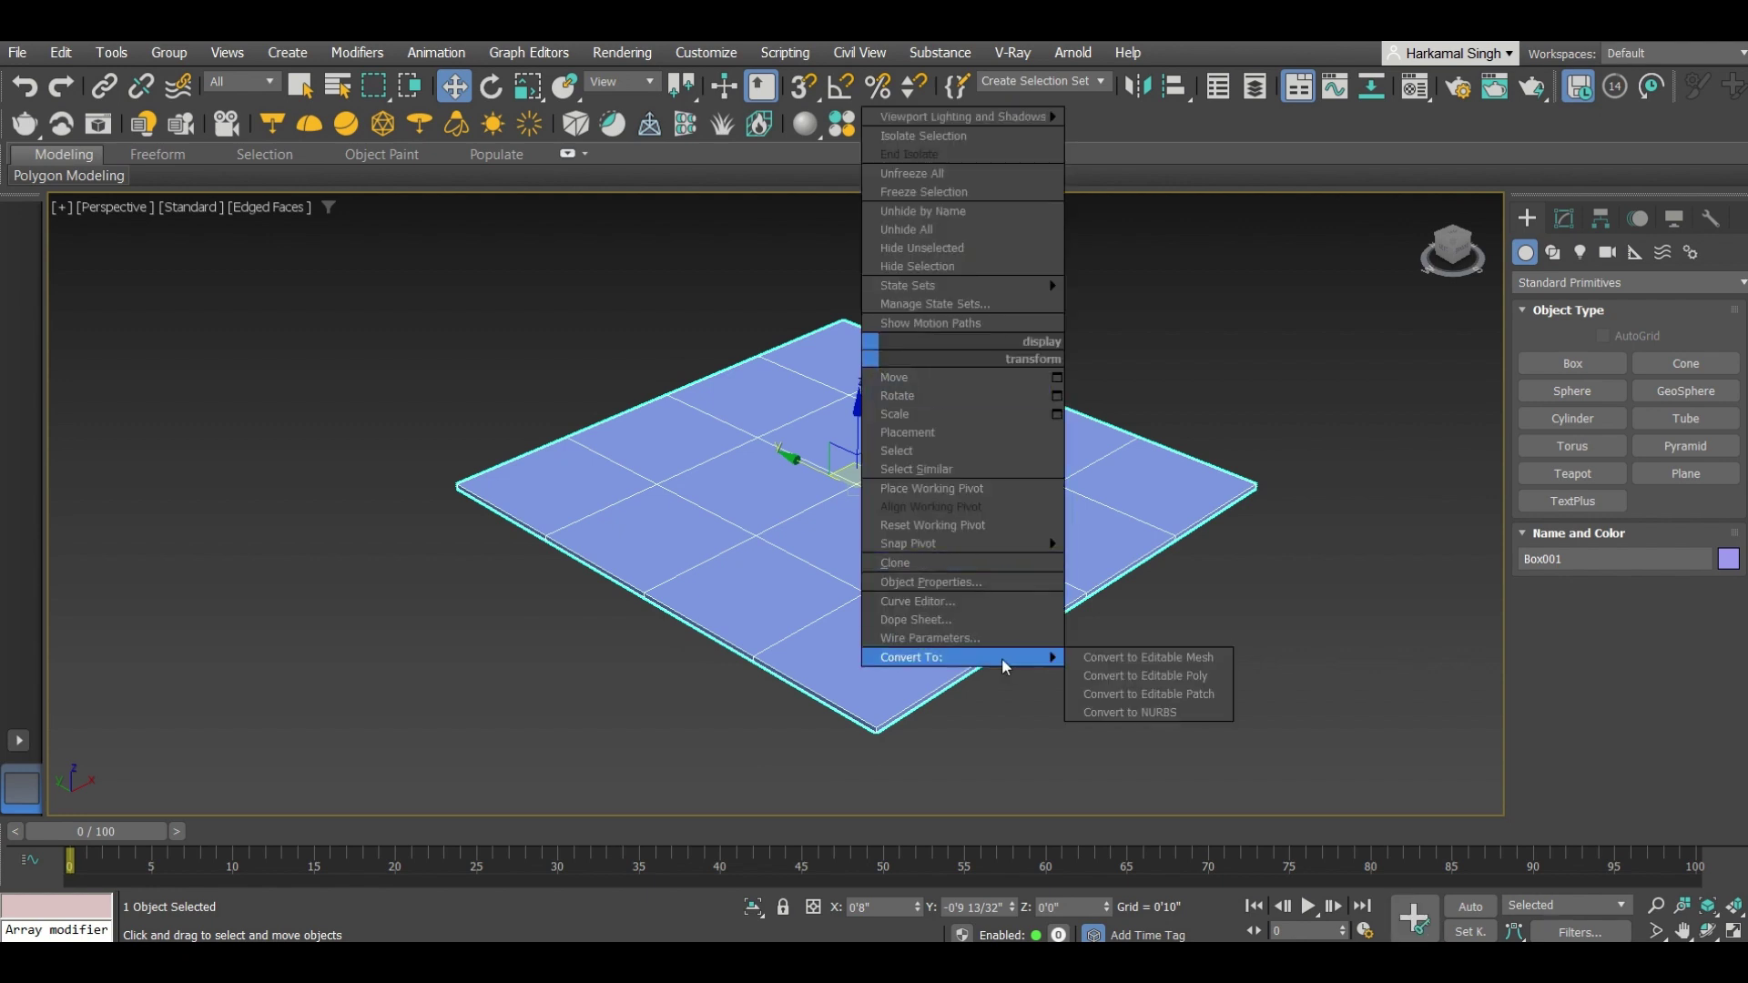
{"action": "left_click", "coordinate": [1102, 657]}
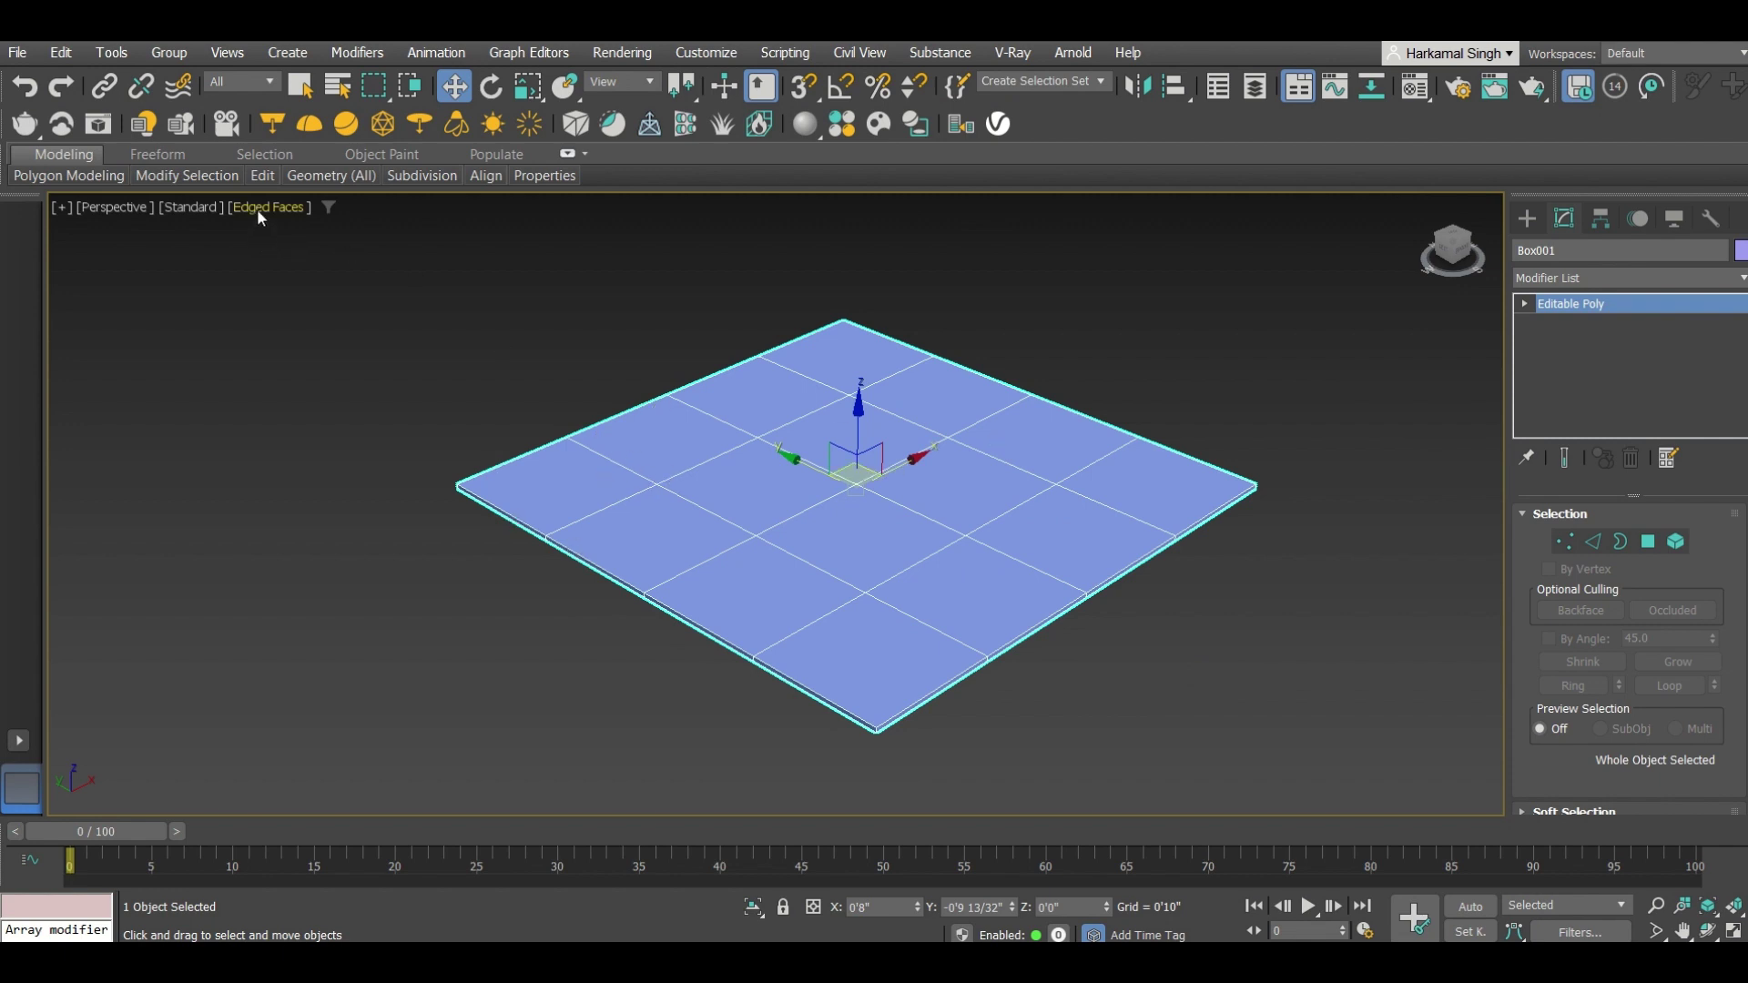
{"action": "mouse_move", "coordinate": [68, 176]}
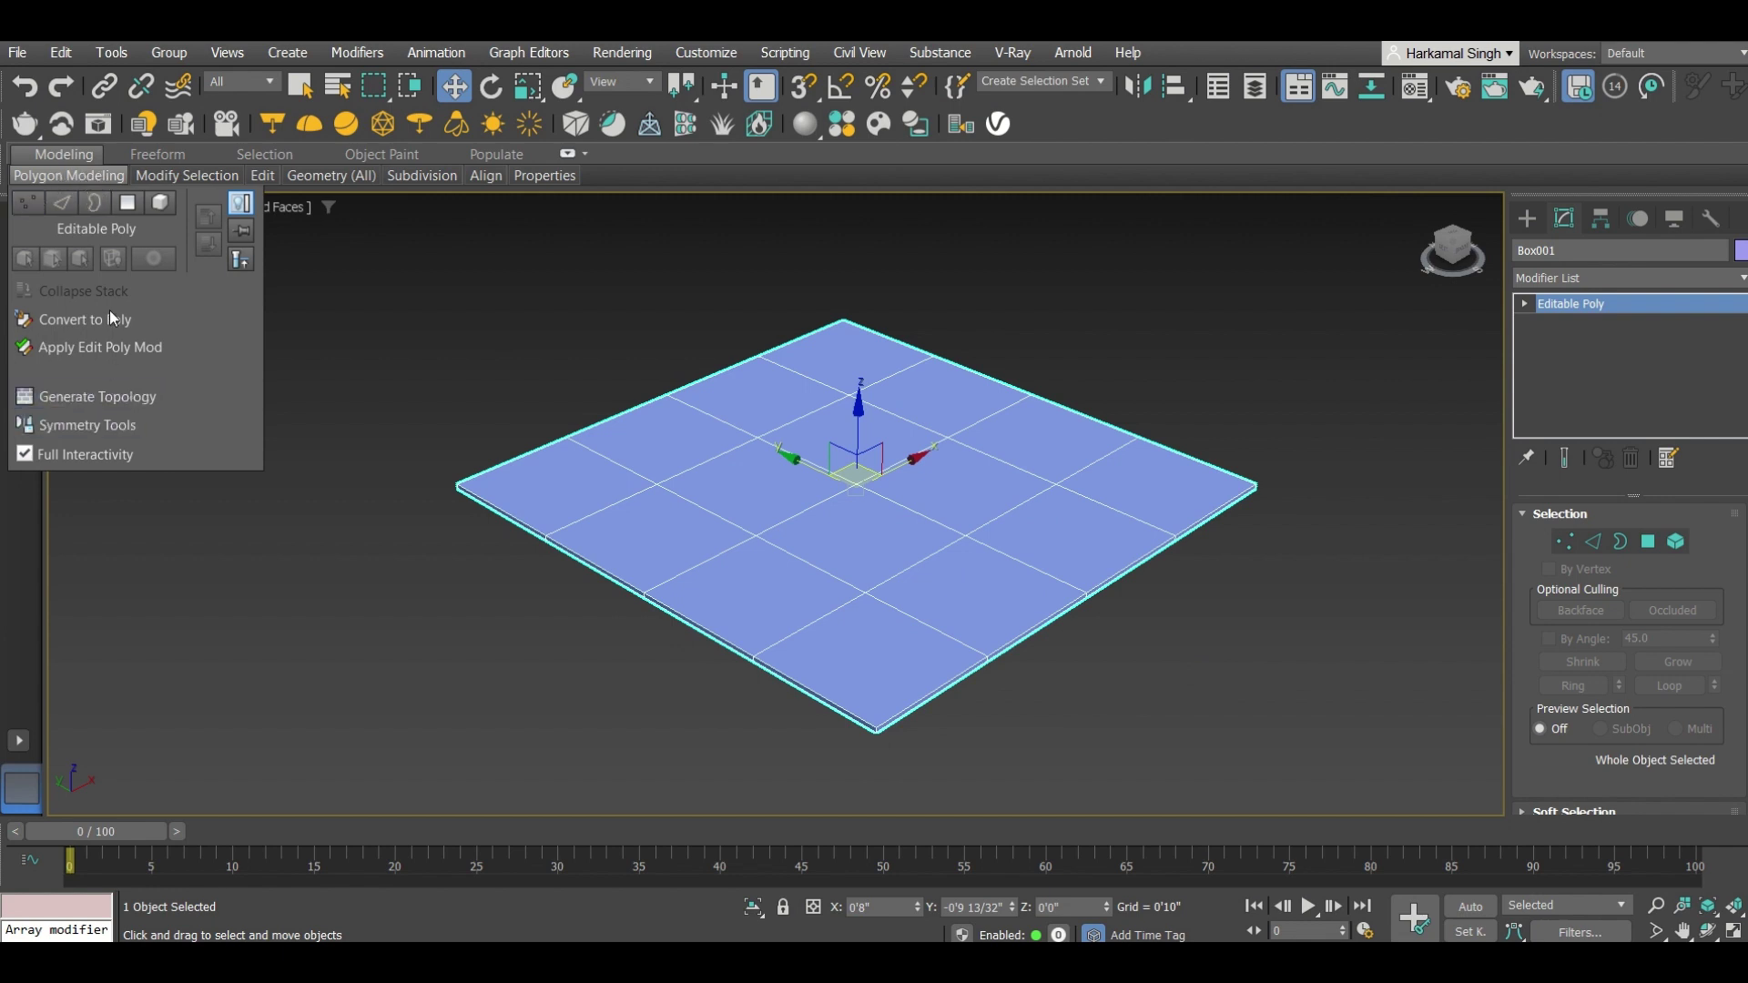
Regenerate the slab topology with the Edgedirection diagonal pattern and enter Polygon mode
{"action": "left_click", "coordinate": [84, 399]}
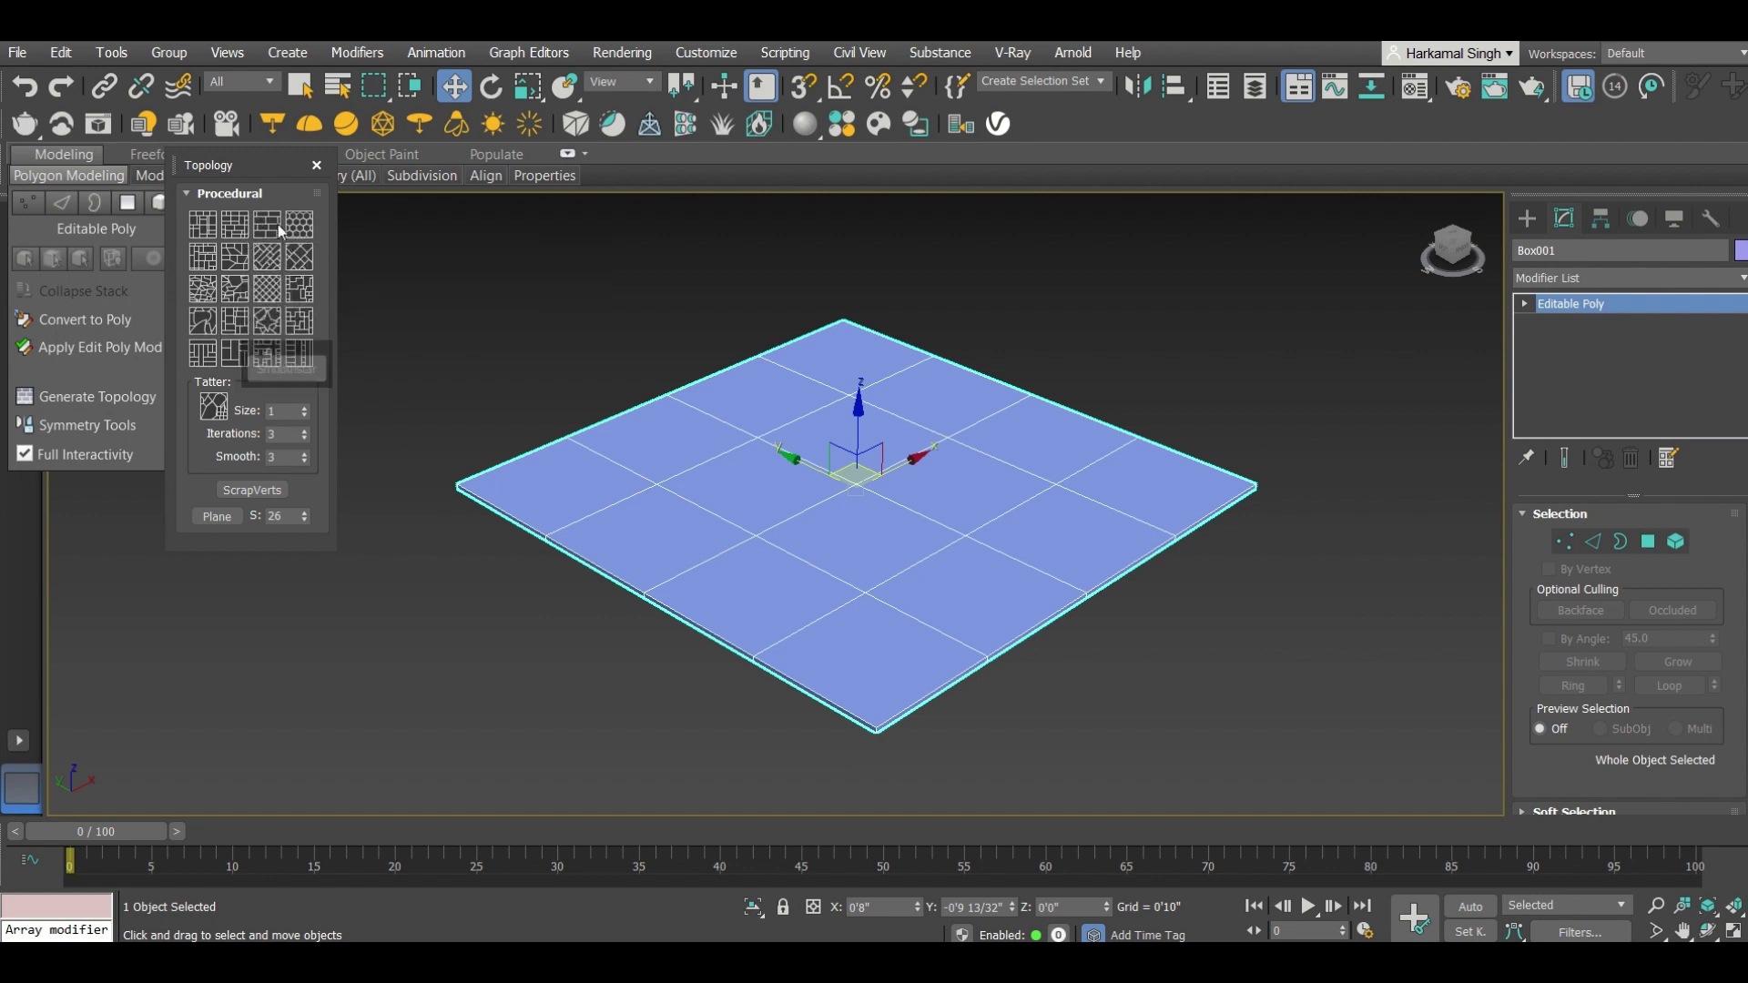
{"action": "left_click", "coordinate": [266, 299]}
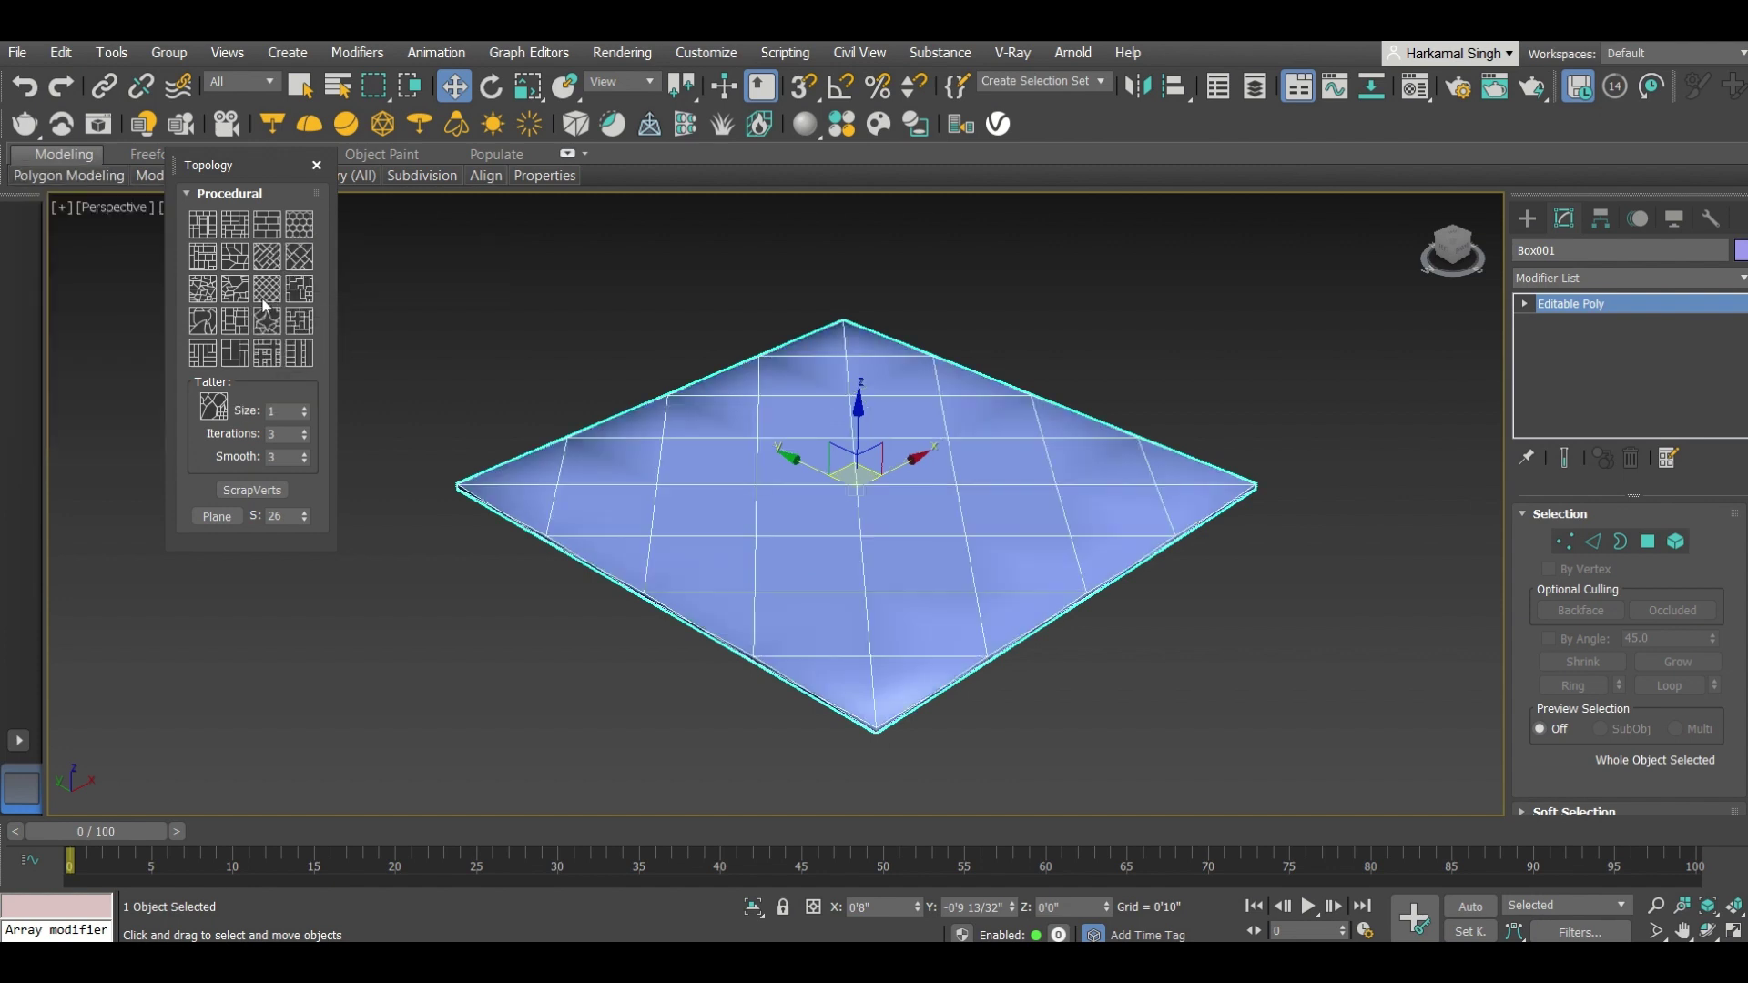
{"action": "left_click", "coordinate": [318, 165]}
{"action": "scroll", "coordinate": [778, 492], "scroll_direction": "up", "scroll_amount": 5}
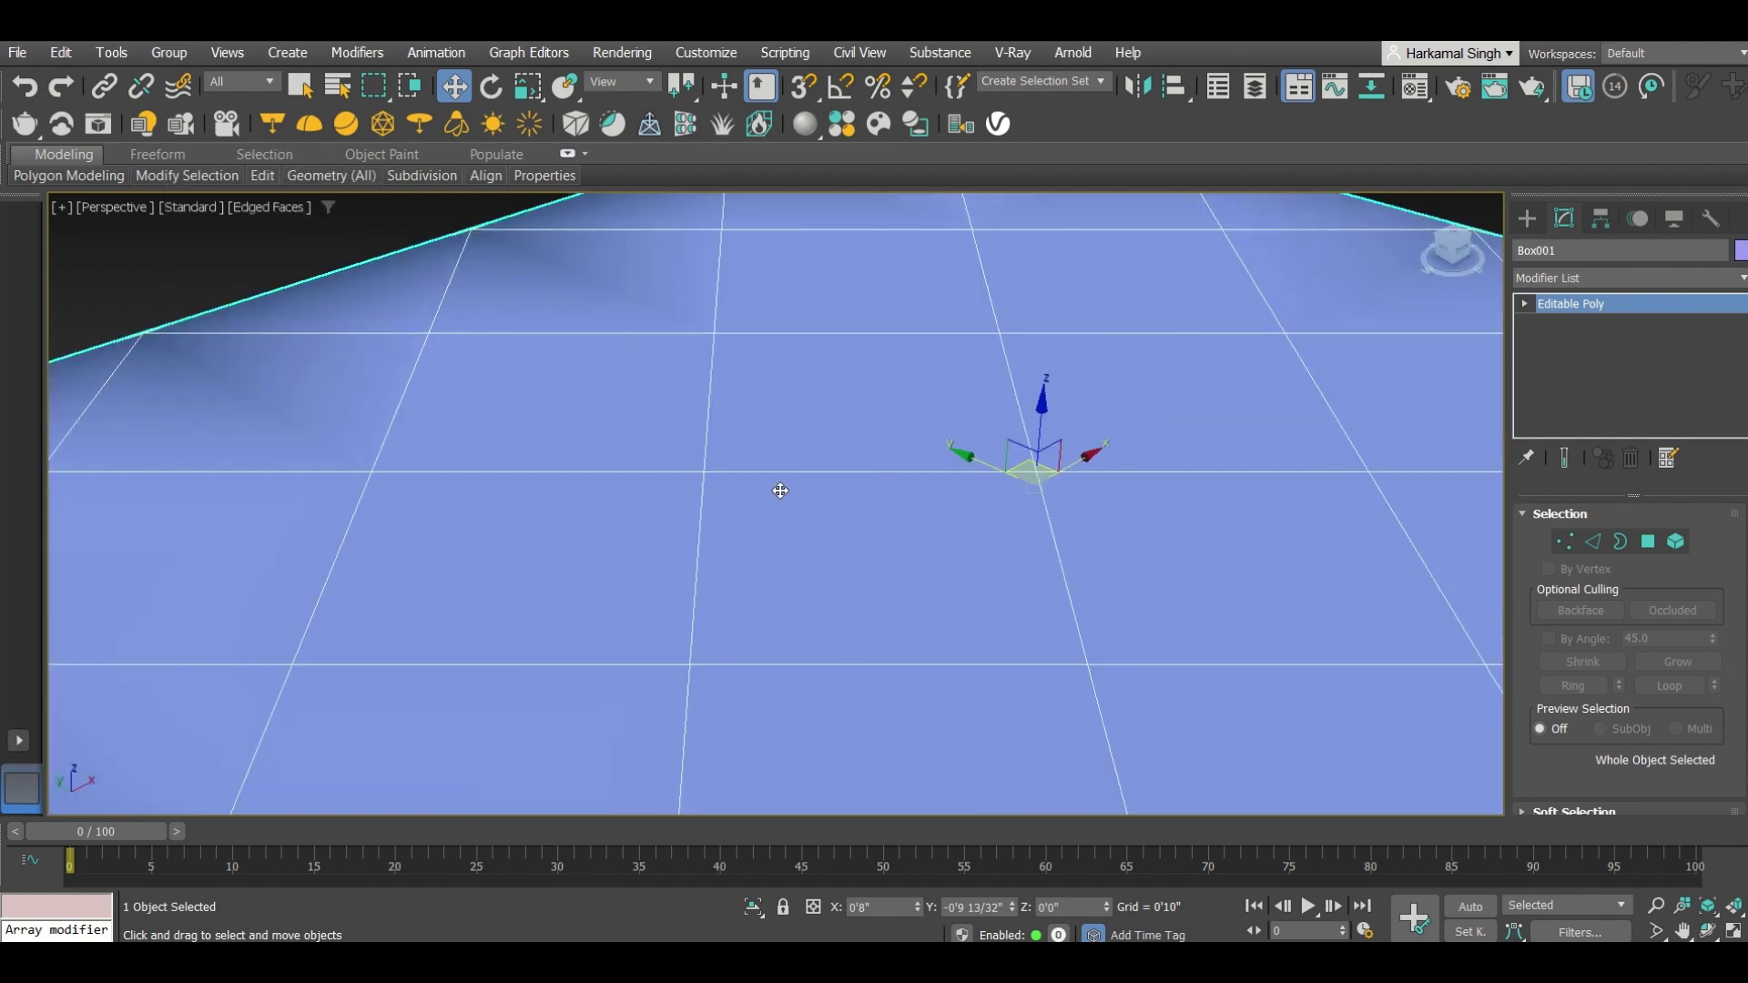
{"action": "scroll", "coordinate": [783, 492], "scroll_direction": "down", "scroll_amount": 3}
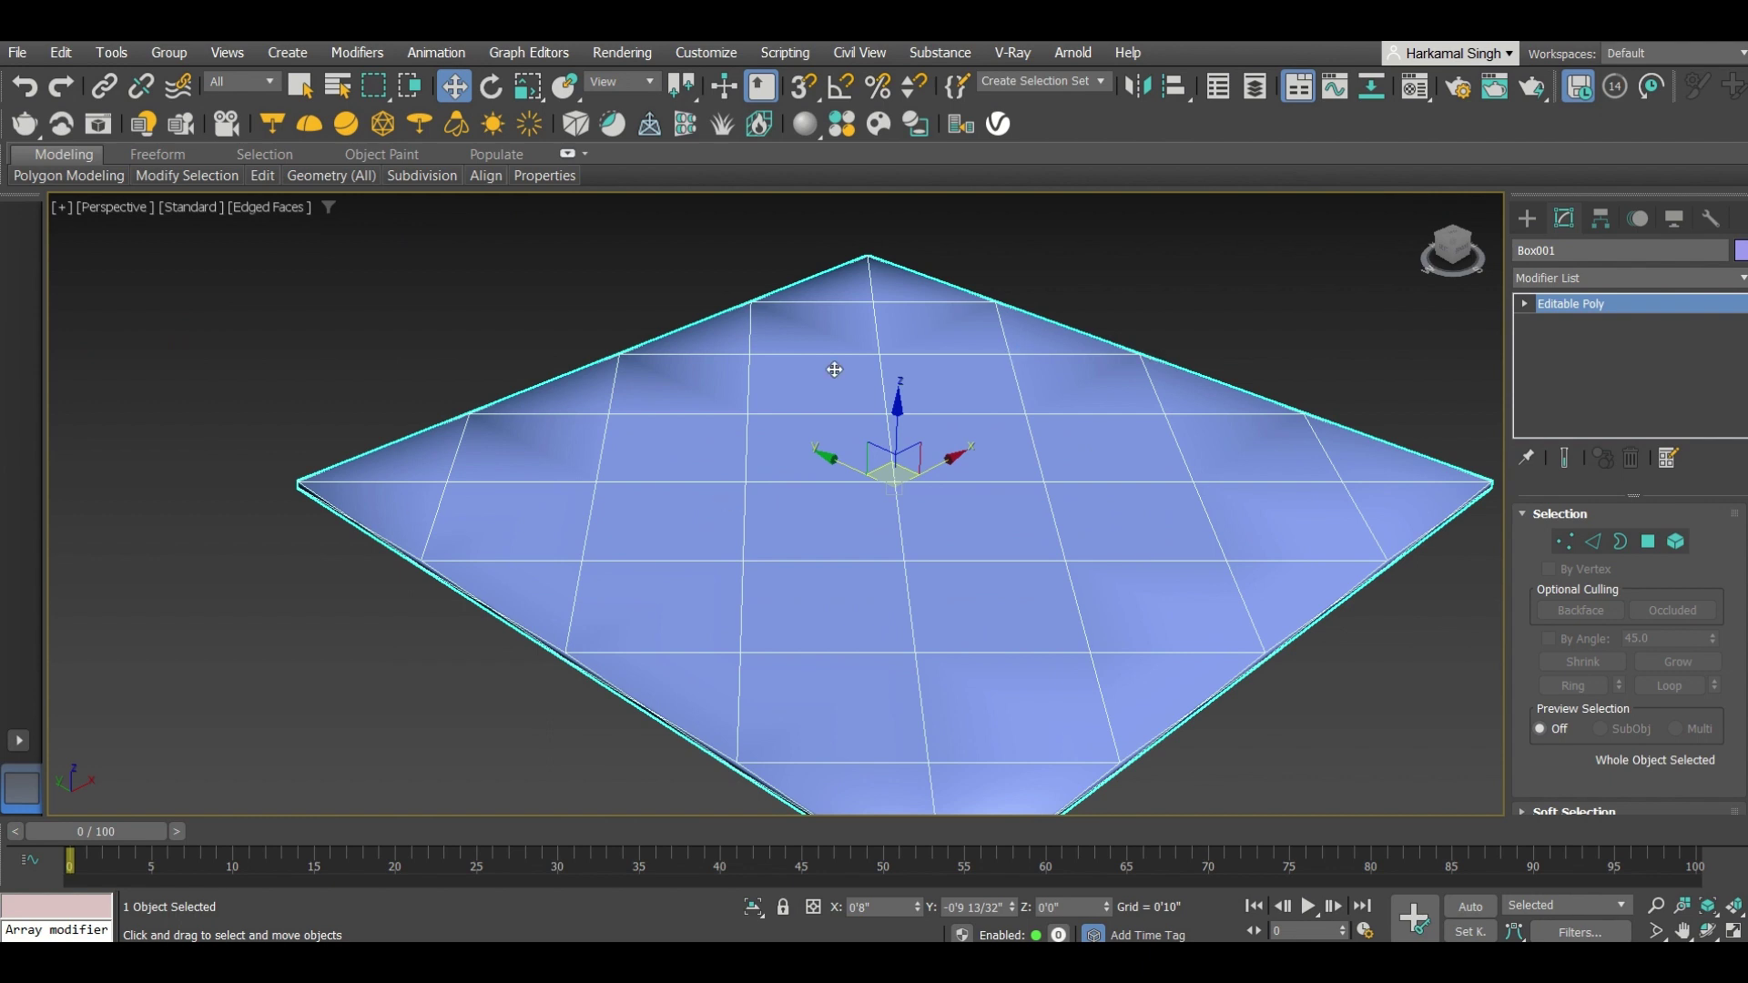
{"action": "middle_click_drag", "start_coordinate": [834, 370], "coordinate": [792, 381]}
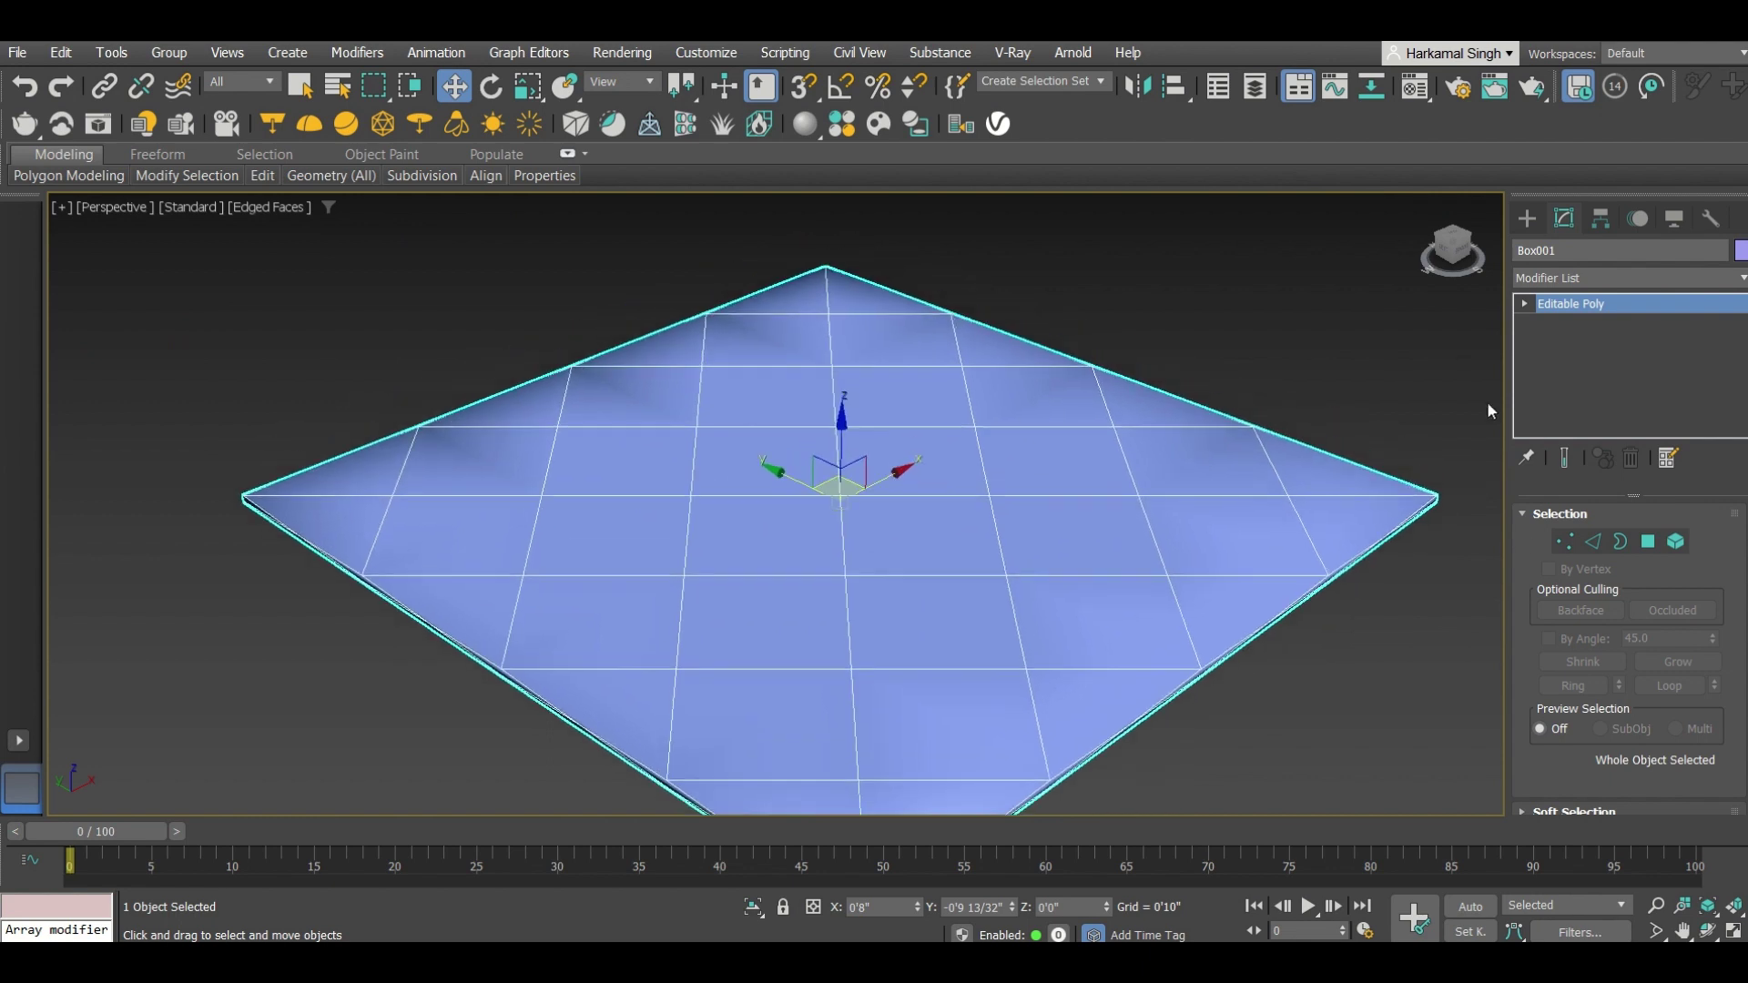
{"action": "left_click", "coordinate": [1649, 543]}
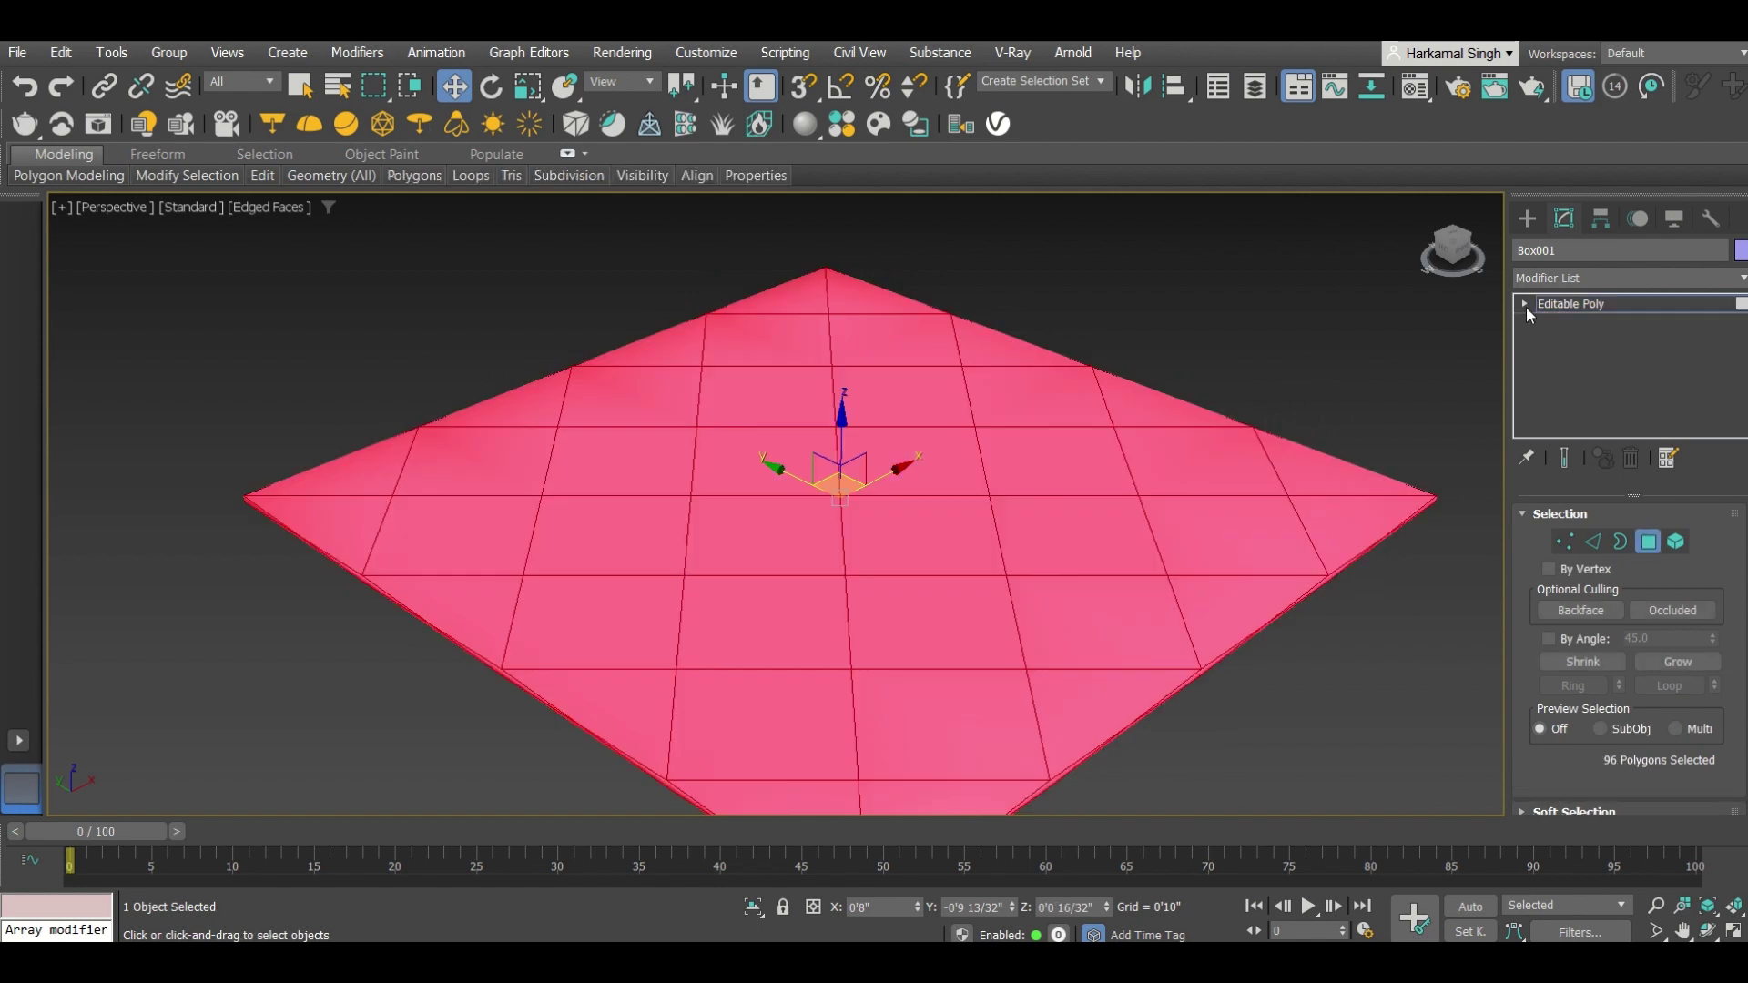
At Polygon level, Ctrl-select every diagonal tile polygon on the slab's top face, 40 in total
{"action": "left_click", "coordinate": [1525, 304]}
{"action": "left_click", "coordinate": [1566, 384]}
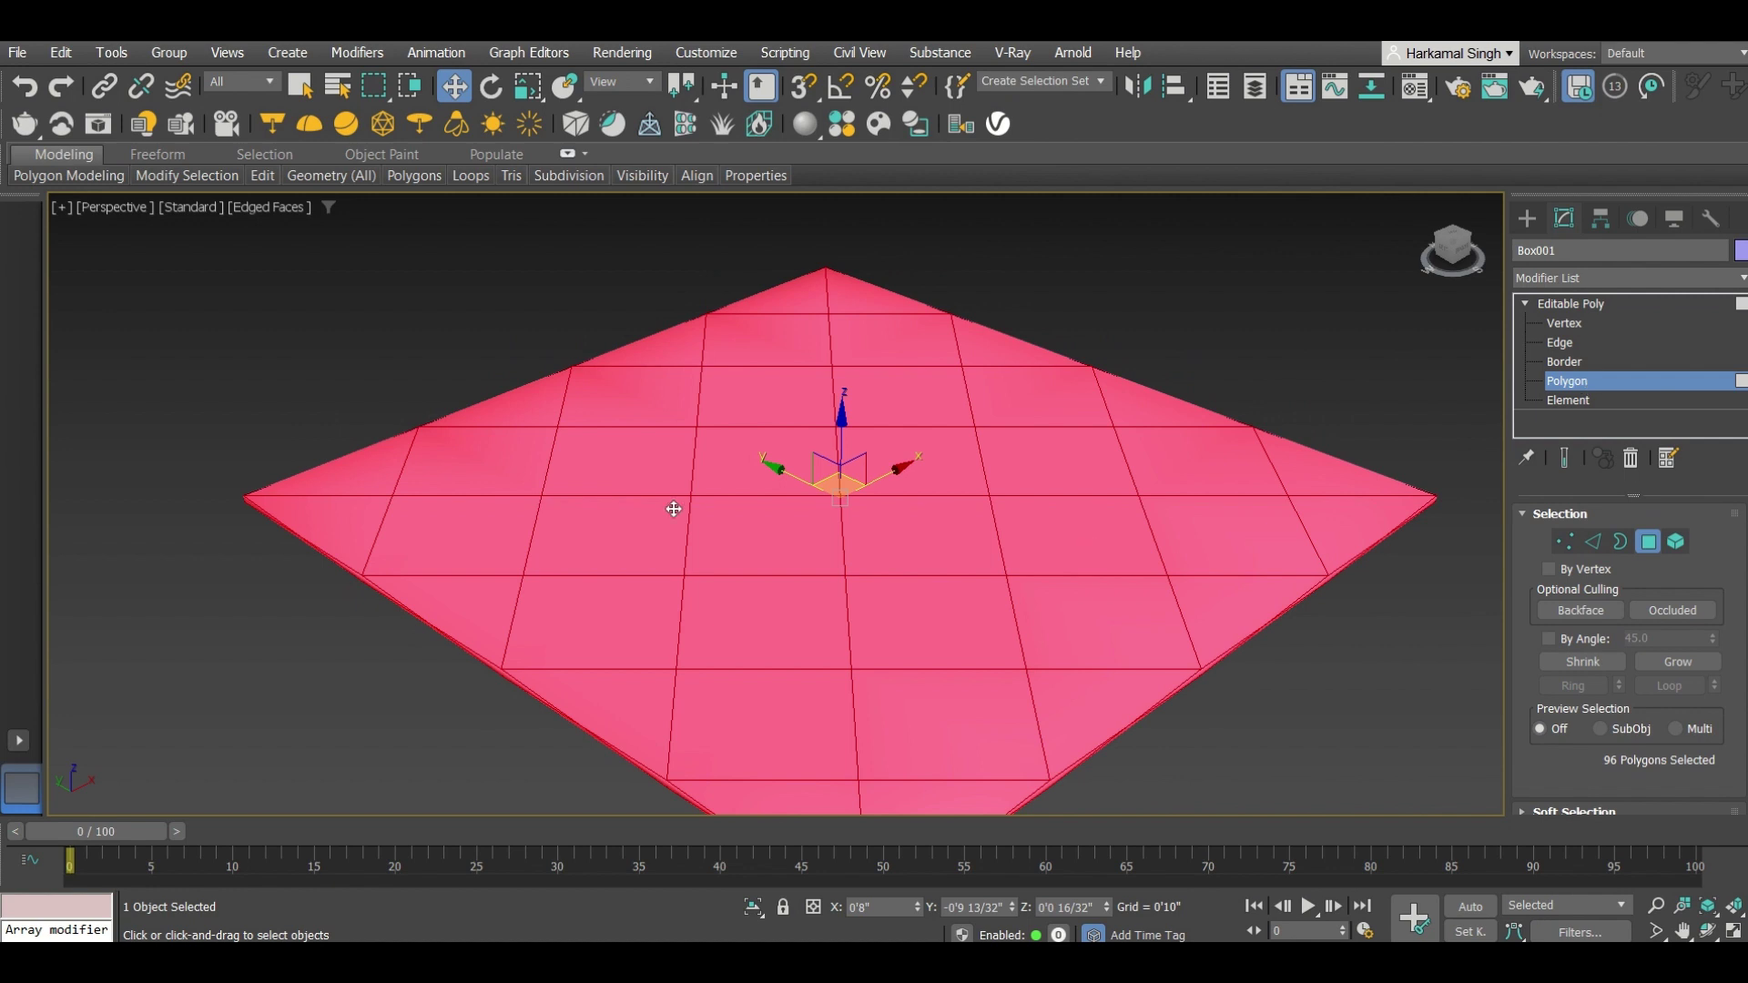
{"action": "left_click", "coordinate": [783, 305]}
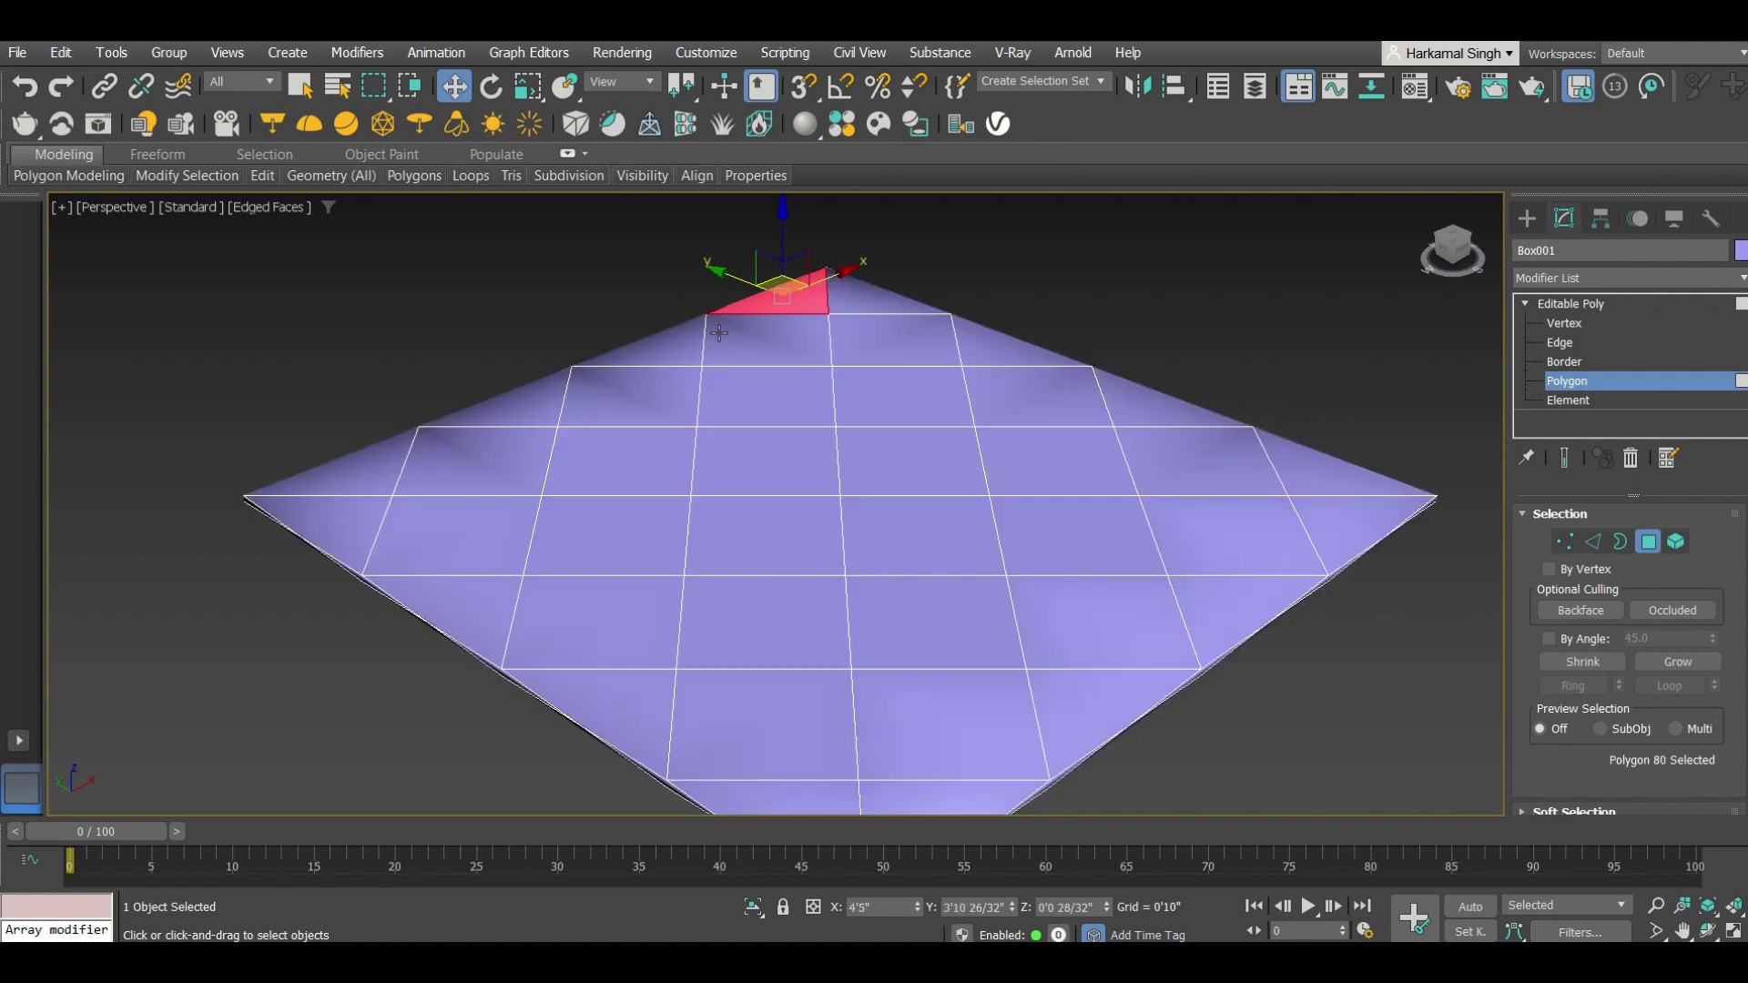
{"action": "left_click", "coordinate": [641, 342], "text": "ctrl"}
{"action": "left_click", "coordinate": [539, 402], "text": "ctrl"}
{"action": "left_click", "coordinate": [361, 468], "text": "ctrl"}
{"action": "left_click", "coordinate": [371, 528], "text": "ctrl"}
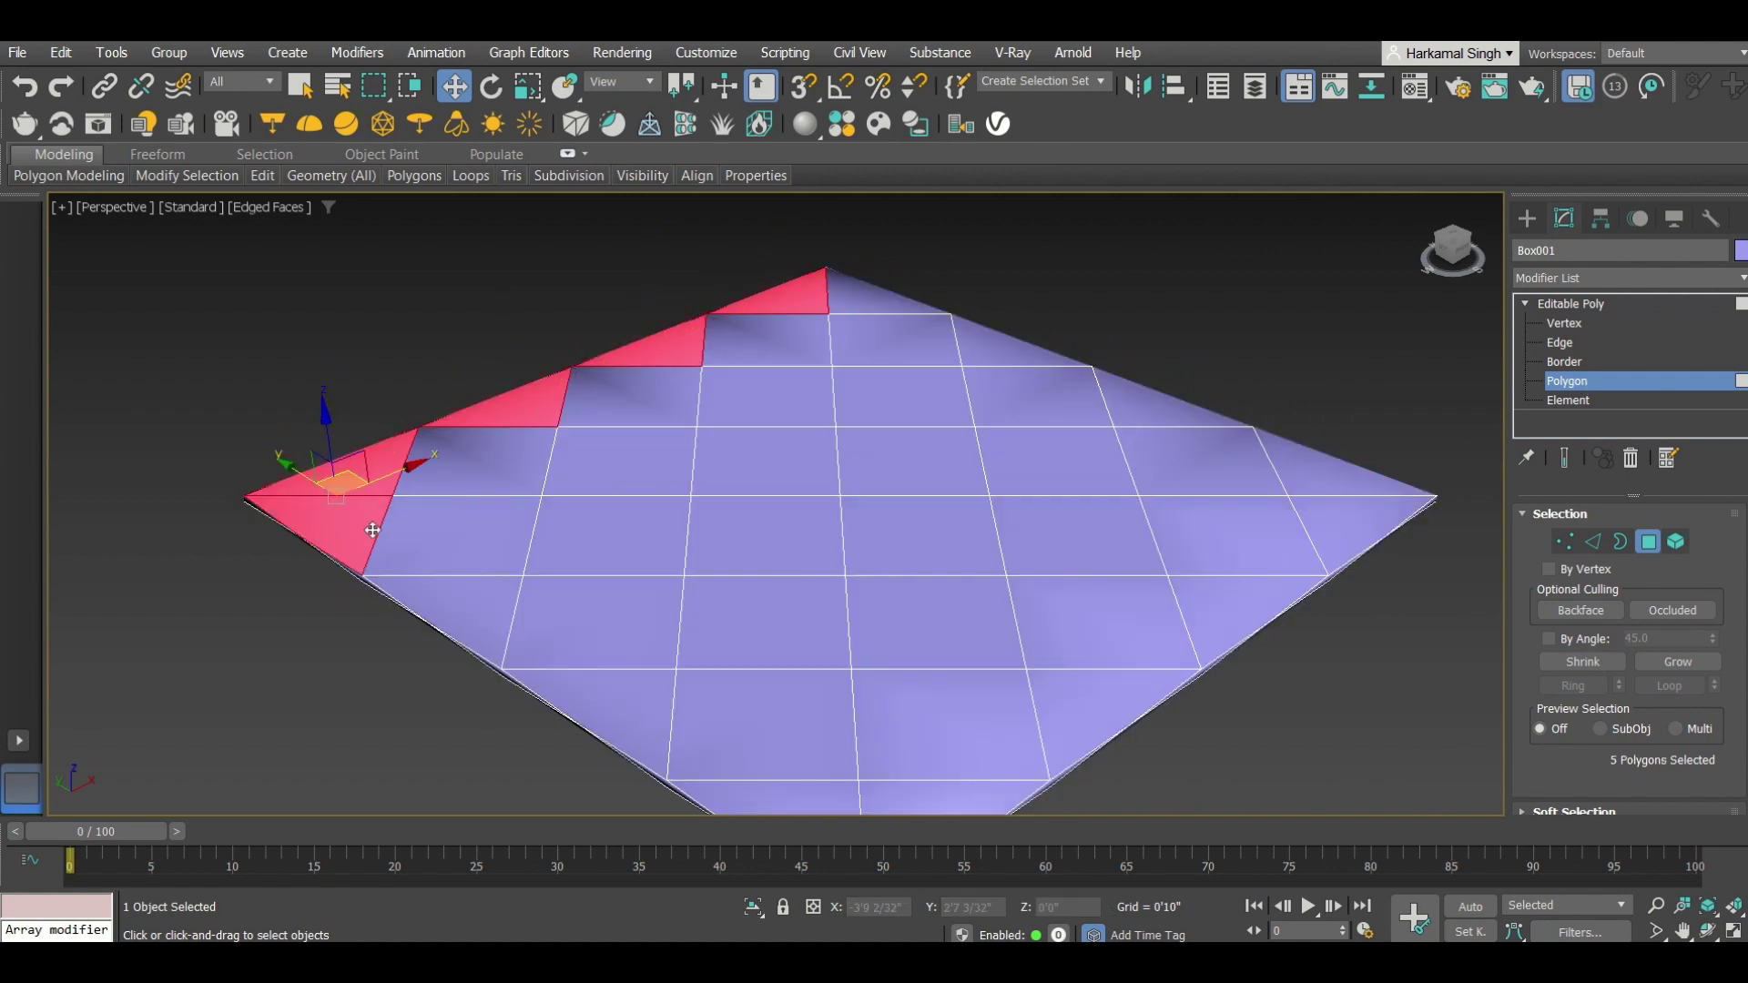
{"action": "left_click", "coordinate": [432, 480], "text": "ctrl"}
{"action": "left_click", "coordinate": [444, 531], "text": "ctrl"}
{"action": "left_click", "coordinate": [601, 460], "text": "ctrl"}
{"action": "left_click", "coordinate": [628, 401], "text": "ctrl"}
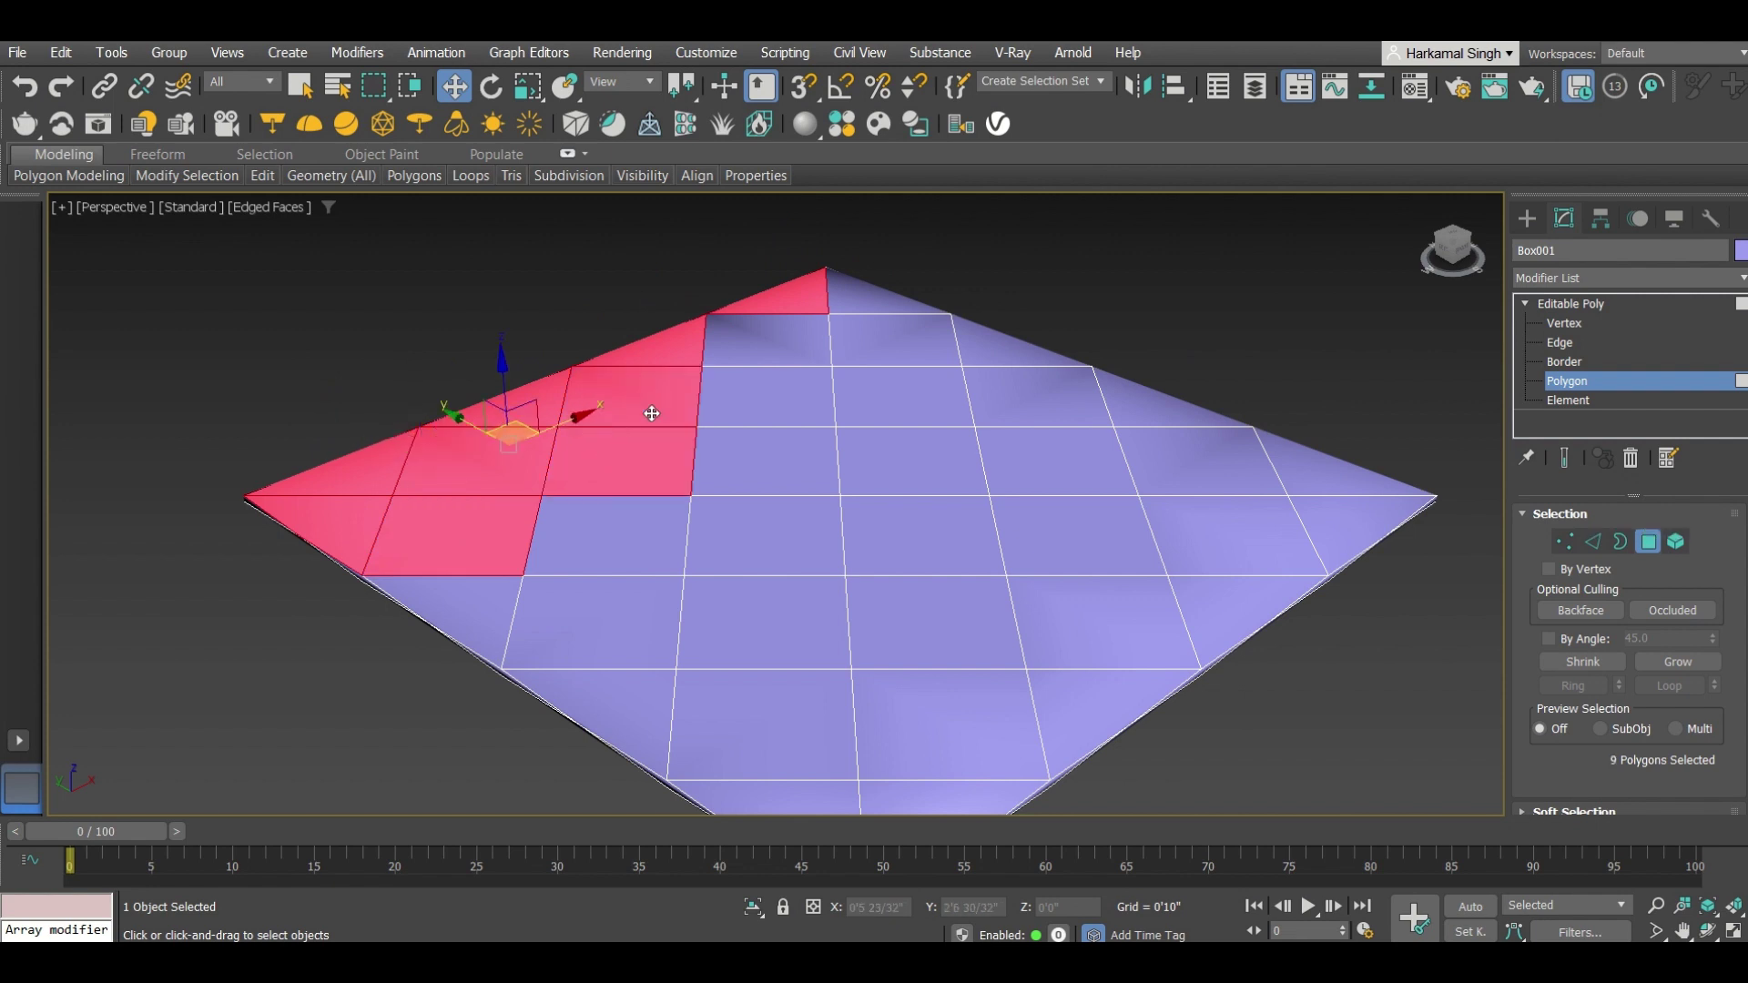
{"action": "left_click", "coordinate": [724, 390], "text": "ctrl"}
{"action": "left_click", "coordinate": [802, 325], "text": "ctrl"}
{"action": "left_click", "coordinate": [853, 287], "text": "ctrl"}
{"action": "left_click", "coordinate": [894, 343], "text": "ctrl"}
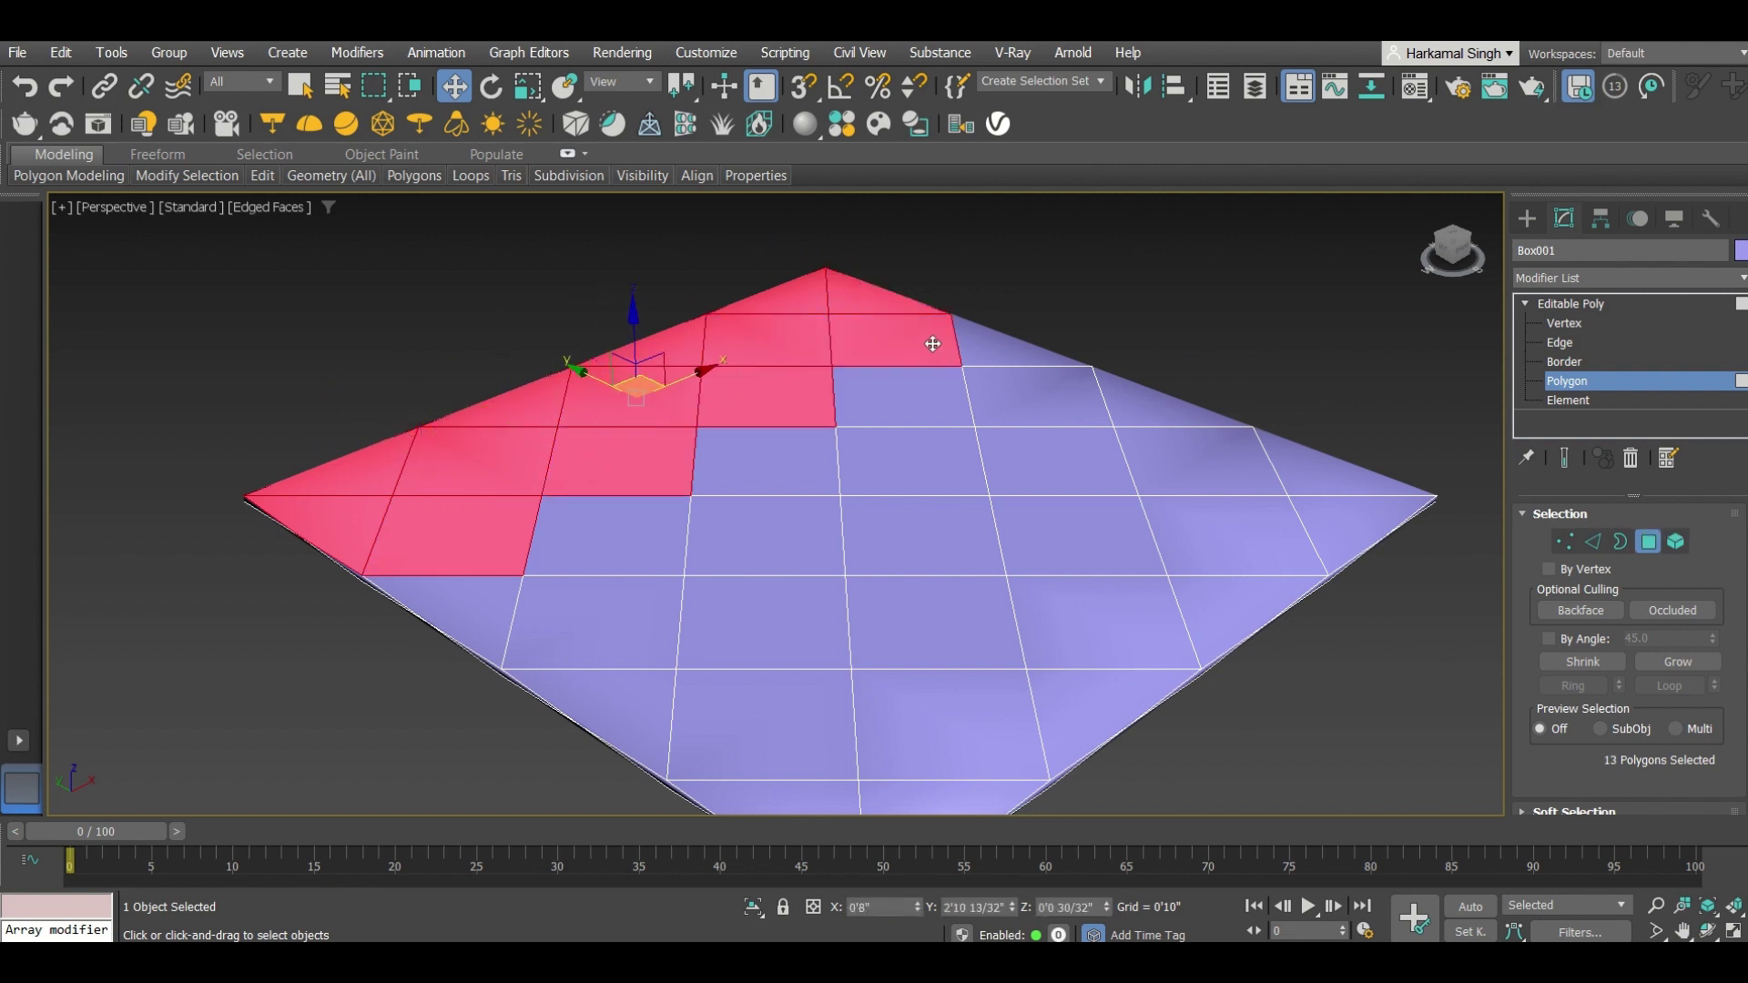
{"action": "left_click", "coordinate": [979, 345], "text": "ctrl"}
{"action": "left_click", "coordinate": [1017, 402], "text": "ctrl"}
{"action": "left_click", "coordinate": [1136, 396], "text": "ctrl"}
{"action": "left_click", "coordinate": [1183, 455], "text": "ctrl"}
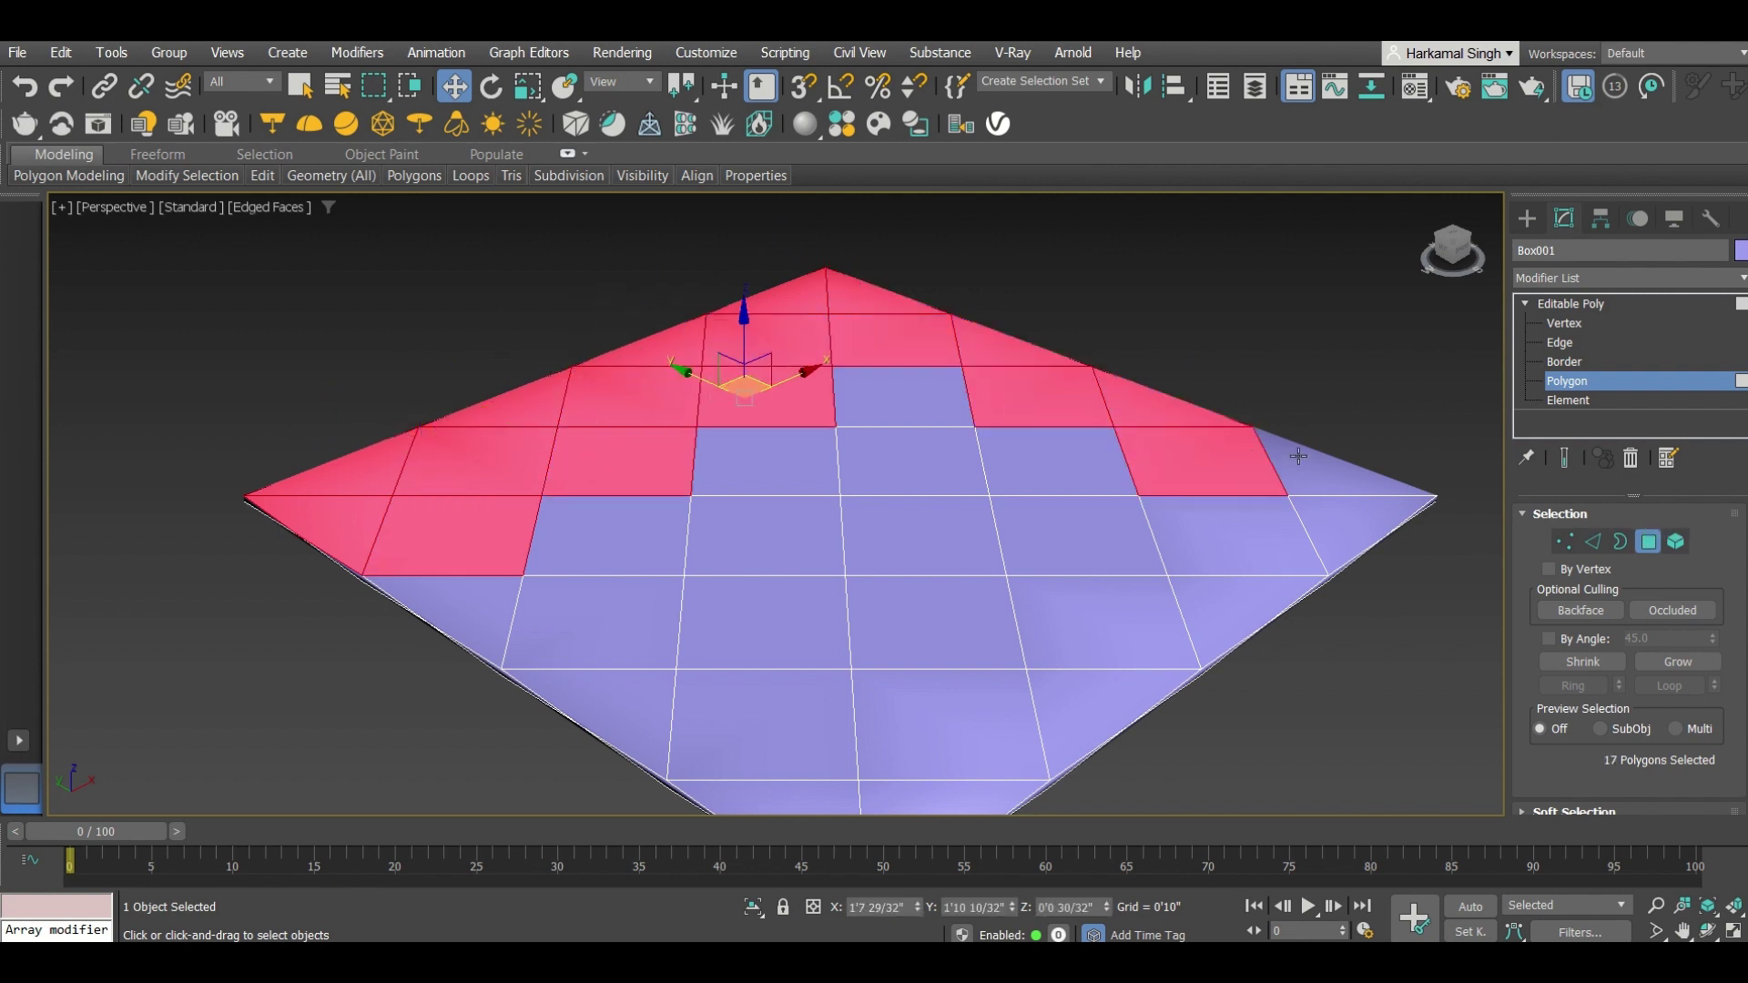
{"action": "left_click", "coordinate": [1300, 459], "text": "ctrl"}
{"action": "left_click", "coordinate": [1313, 529], "text": "ctrl"}
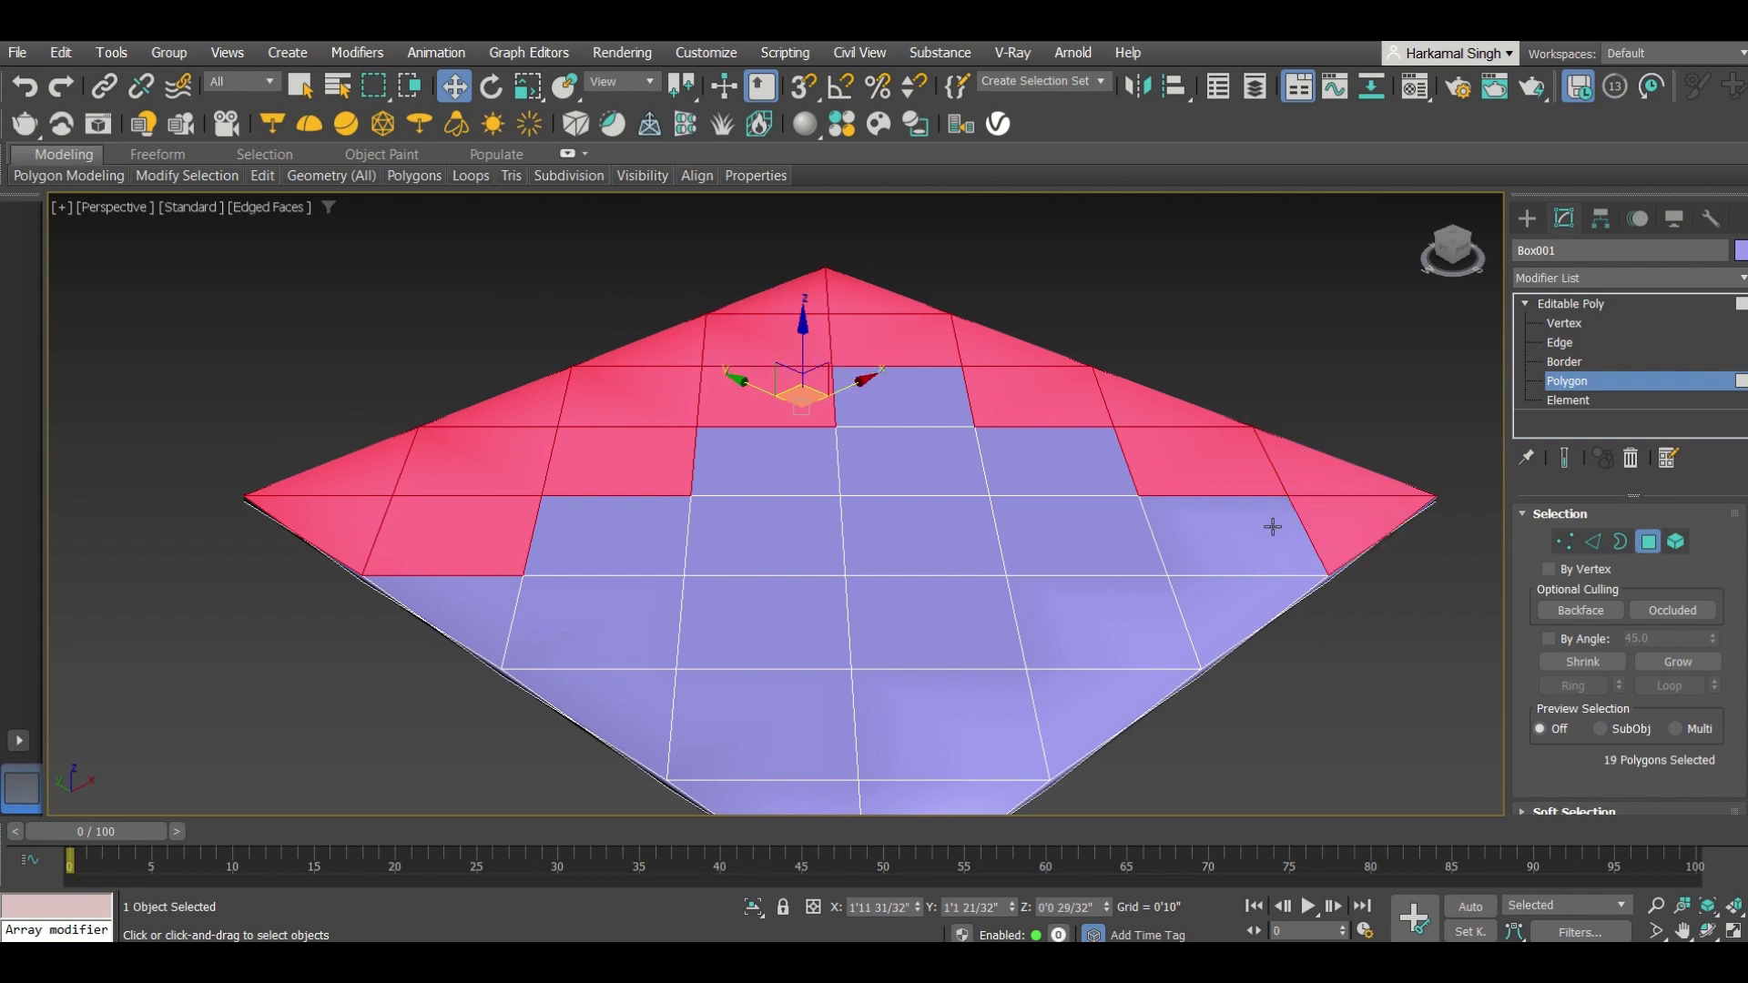
{"action": "left_click", "coordinate": [1241, 616], "text": "ctrl"}
{"action": "left_click", "coordinate": [1124, 612], "text": "ctrl"}
{"action": "left_click", "coordinate": [1068, 538], "text": "ctrl"}
{"action": "left_click", "coordinate": [1048, 468], "text": "ctrl"}
{"action": "left_click", "coordinate": [960, 463], "text": "ctrl"}
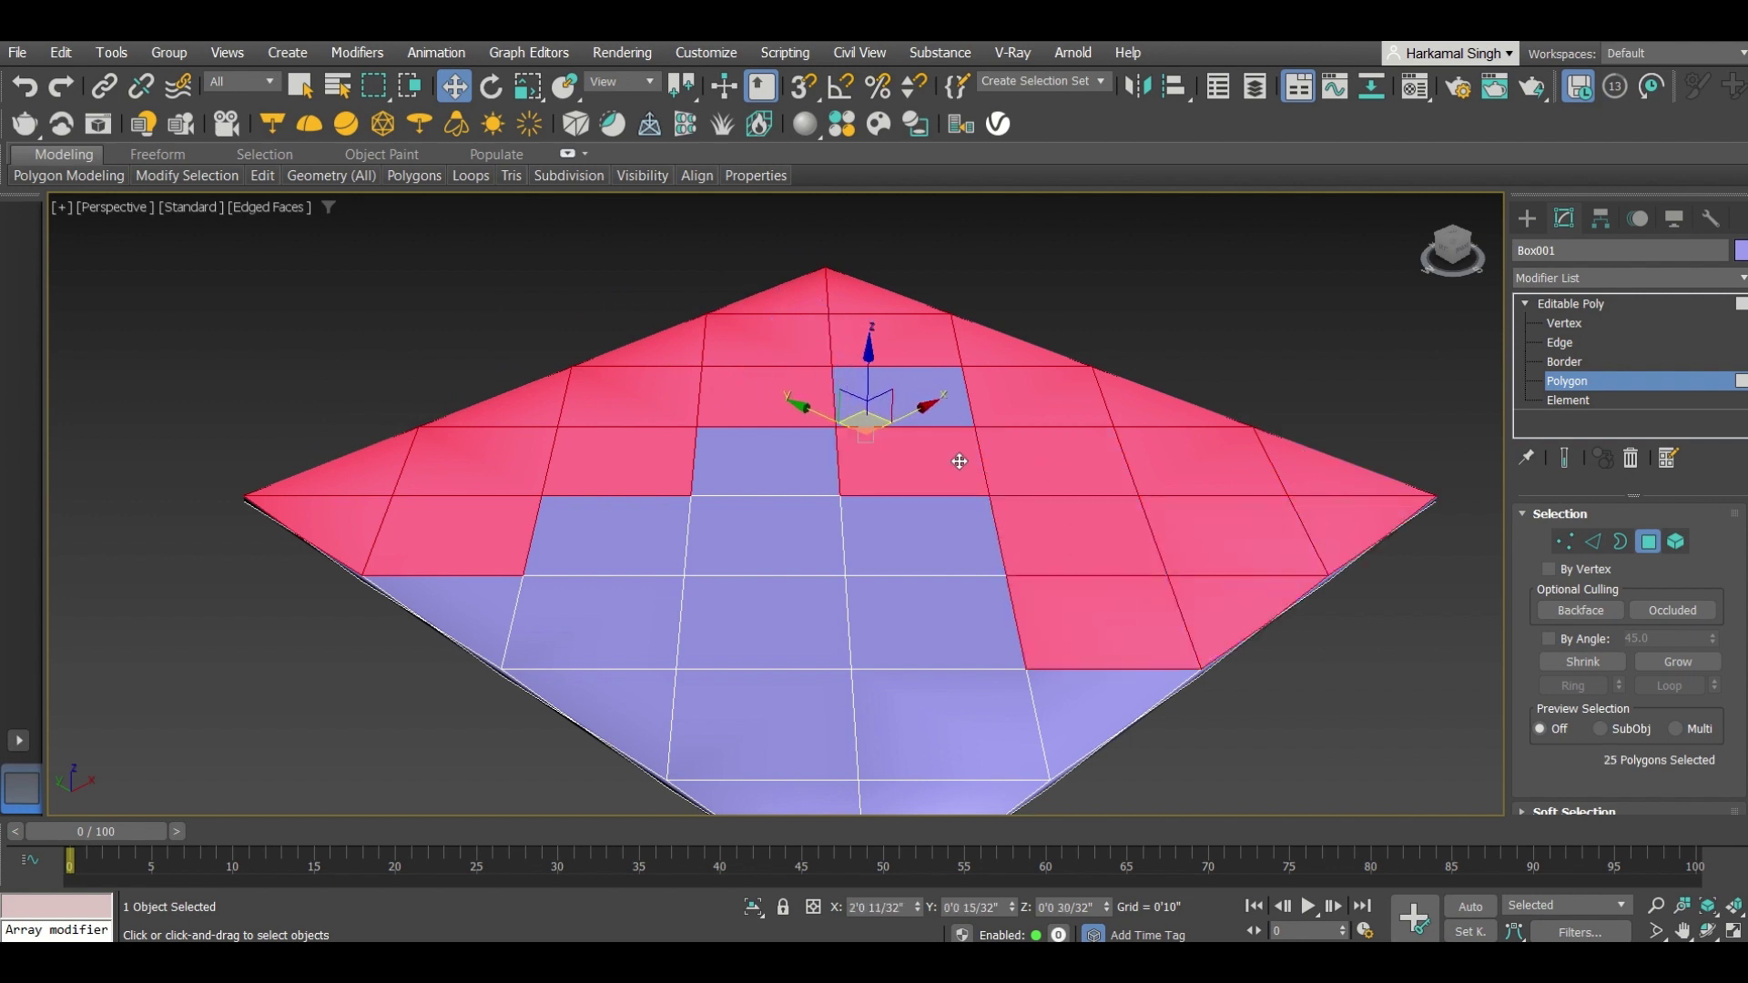
{"action": "left_click", "coordinate": [956, 406], "text": "ctrl"}
{"action": "left_click", "coordinate": [788, 473], "text": "ctrl"}
{"action": "left_click", "coordinate": [678, 535], "text": "ctrl"}
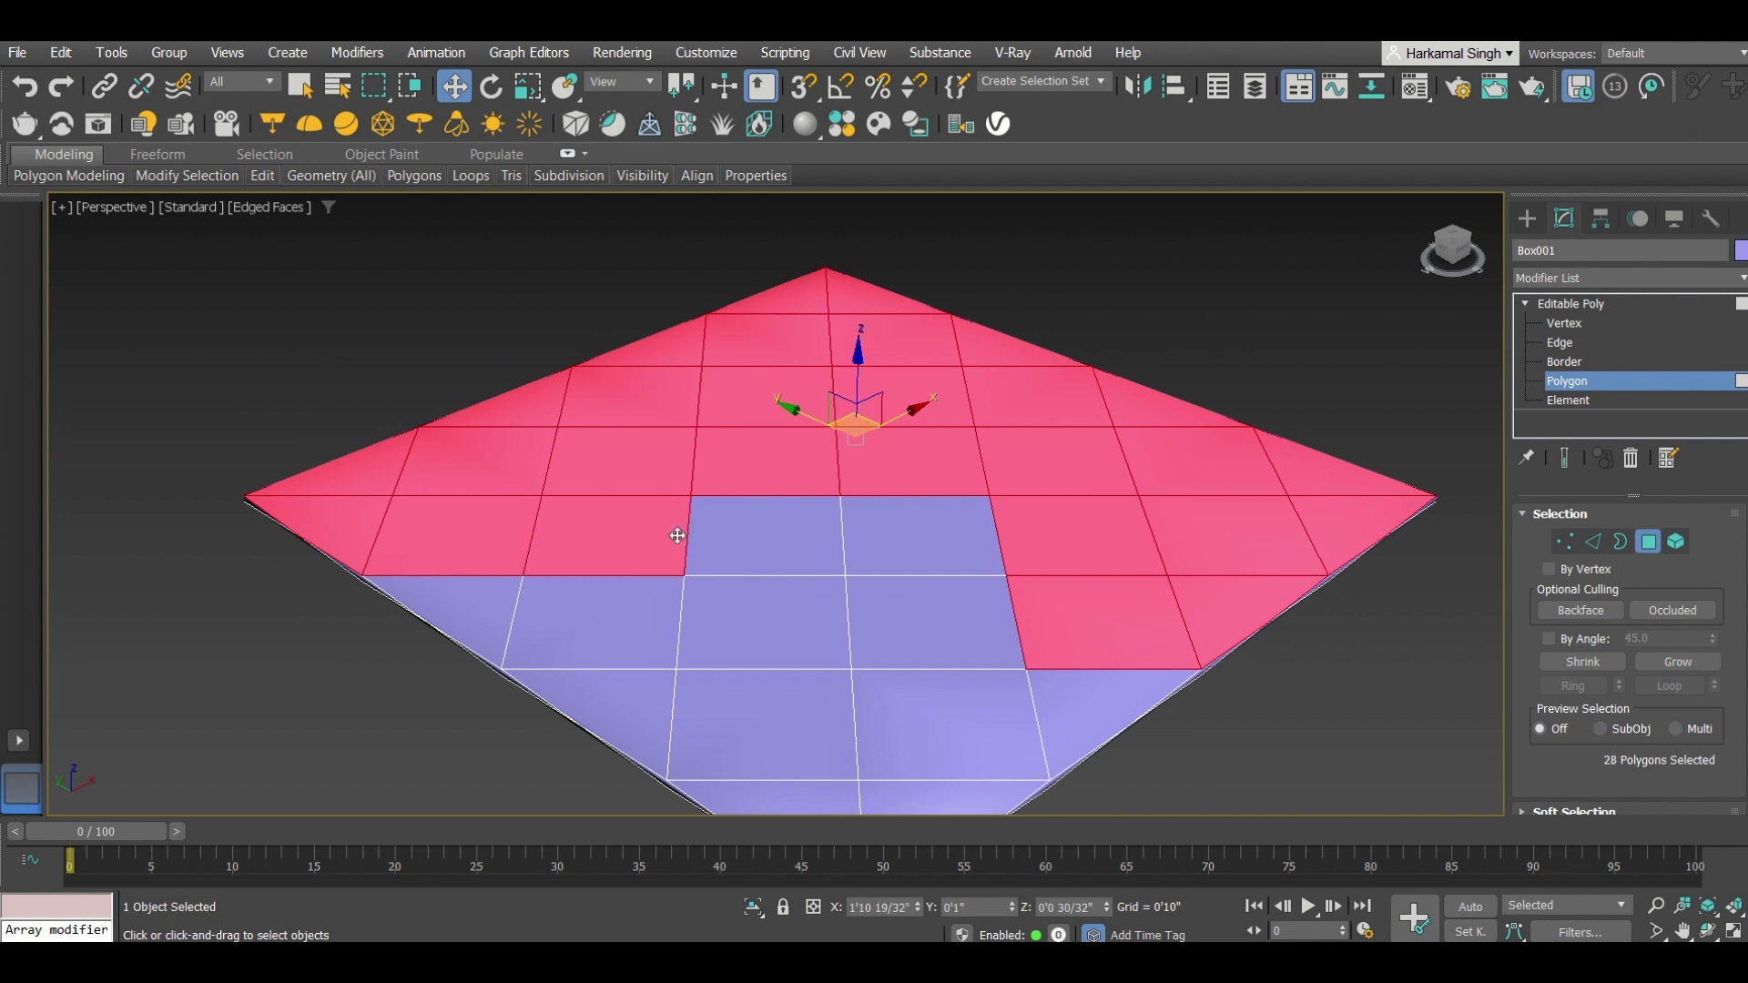
{"action": "left_click", "coordinate": [762, 534], "text": "ctrl"}
{"action": "left_click", "coordinate": [897, 552], "text": "ctrl"}
{"action": "left_click", "coordinate": [910, 637], "text": "ctrl"}
{"action": "left_click", "coordinate": [757, 643], "text": "ctrl"}
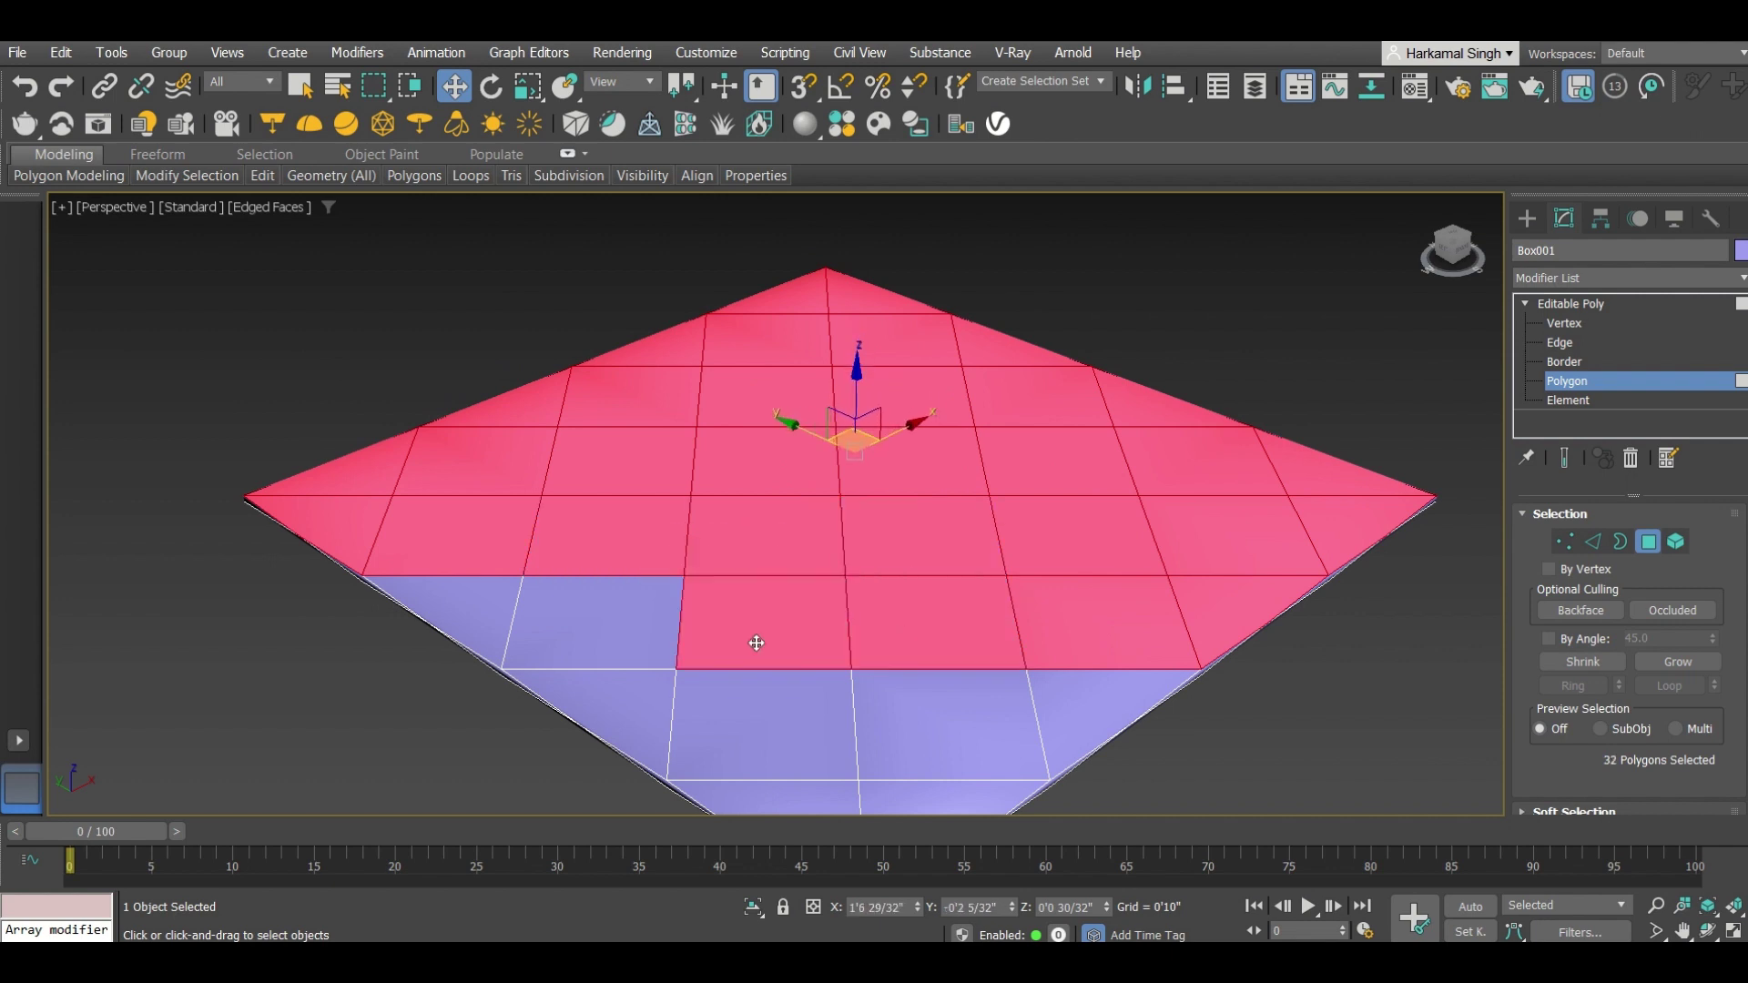
{"action": "left_click", "coordinate": [568, 631], "text": "ctrl"}
{"action": "left_click", "coordinate": [451, 619], "text": "ctrl"}
{"action": "left_click", "coordinate": [584, 681], "text": "ctrl"}
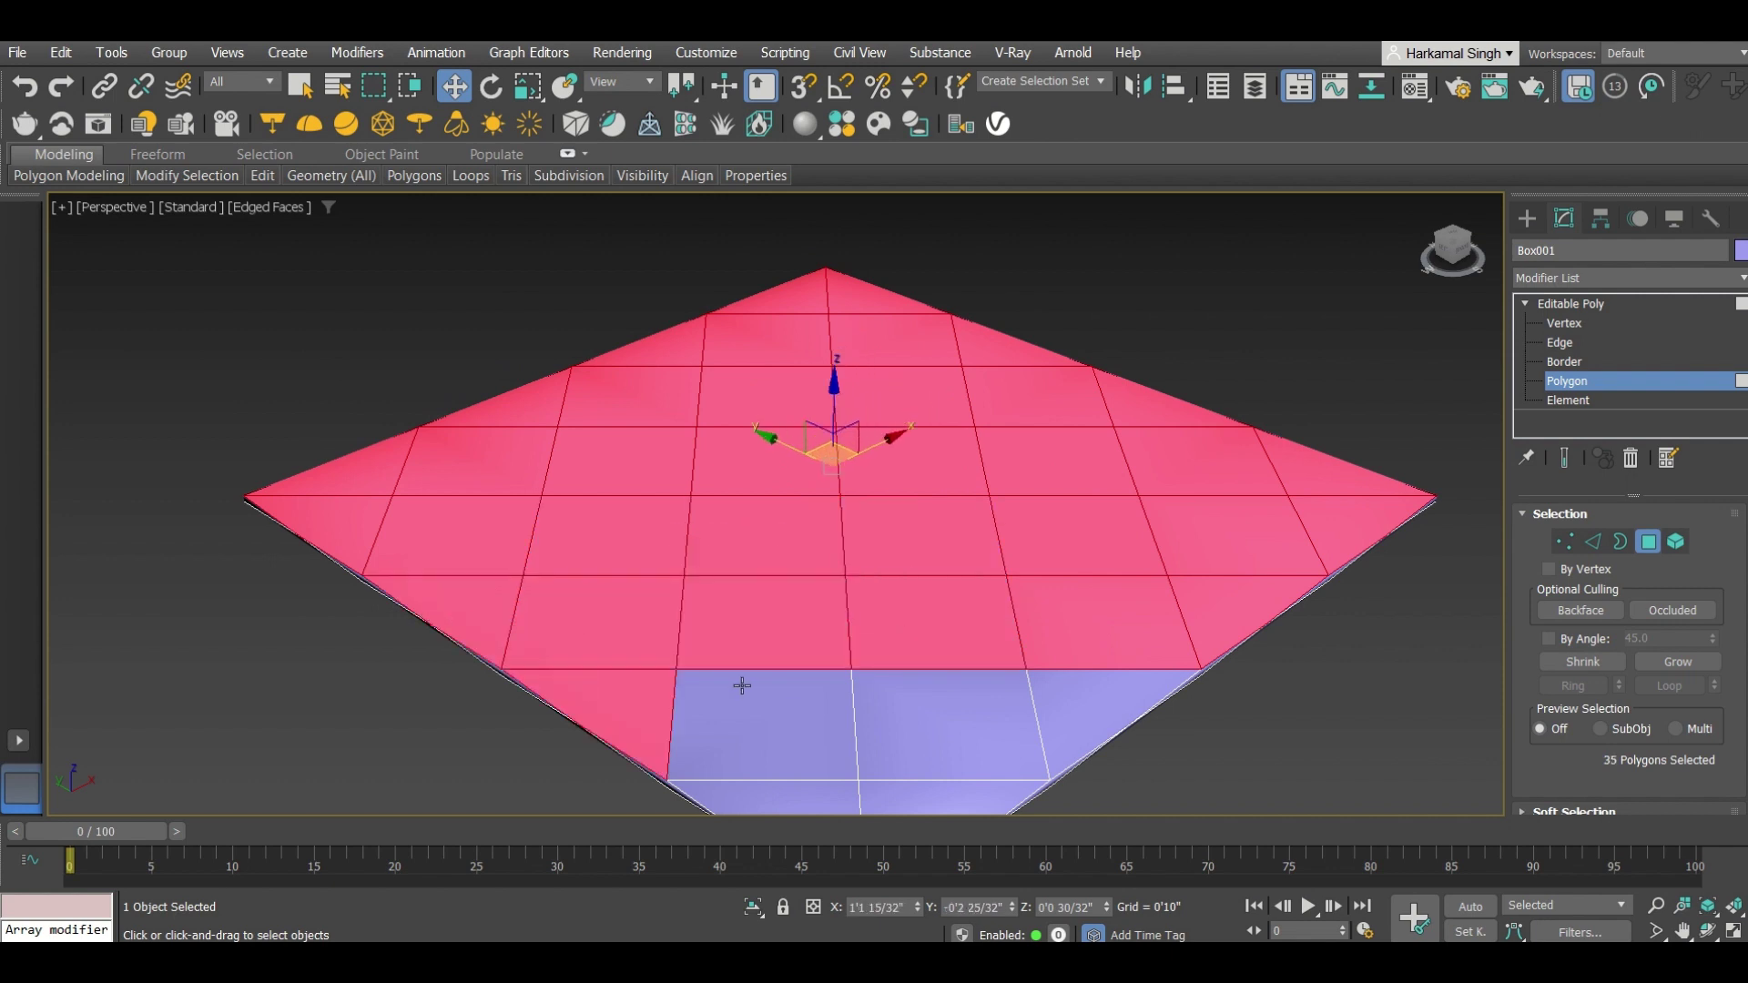
{"action": "left_click", "coordinate": [742, 685], "text": "ctrl"}
{"action": "left_click", "coordinate": [875, 702], "text": "ctrl"}
{"action": "left_click", "coordinate": [1051, 705], "text": "ctrl"}
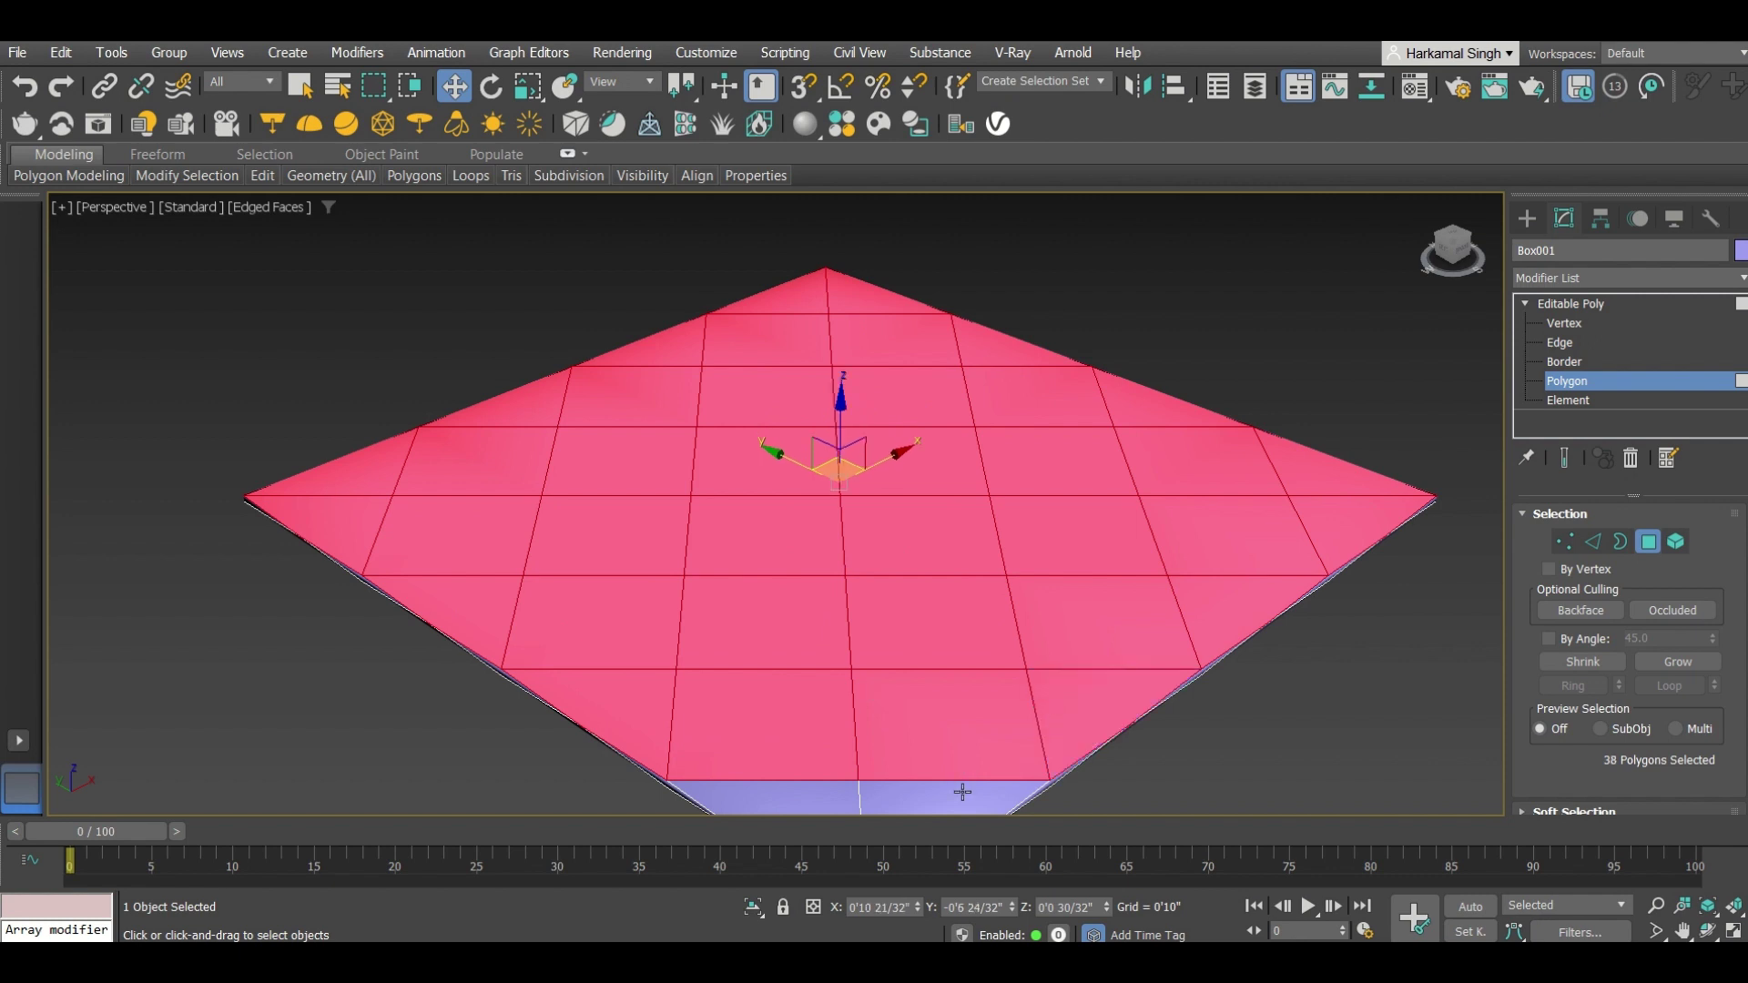
{"action": "left_click", "coordinate": [958, 794], "text": "ctrl"}
{"action": "left_click", "coordinate": [788, 797], "text": "ctrl"}
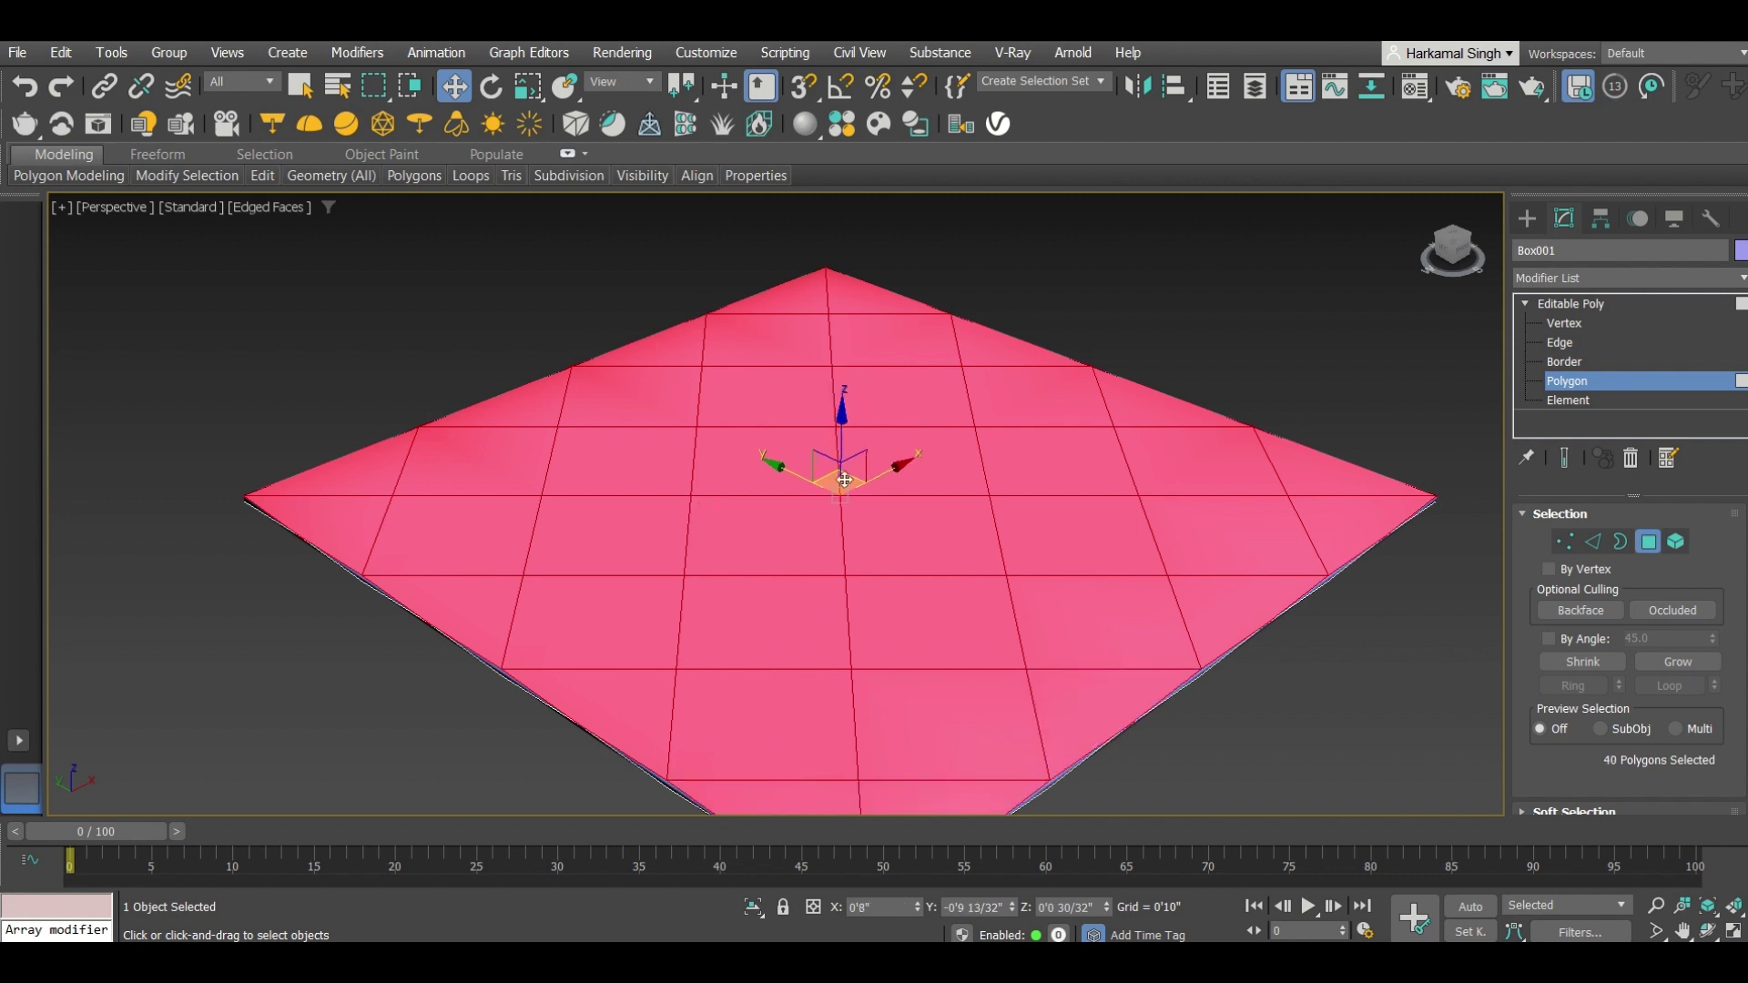
{"action": "scroll", "coordinate": [616, 465], "scroll_direction": "down", "scroll_amount": 3}
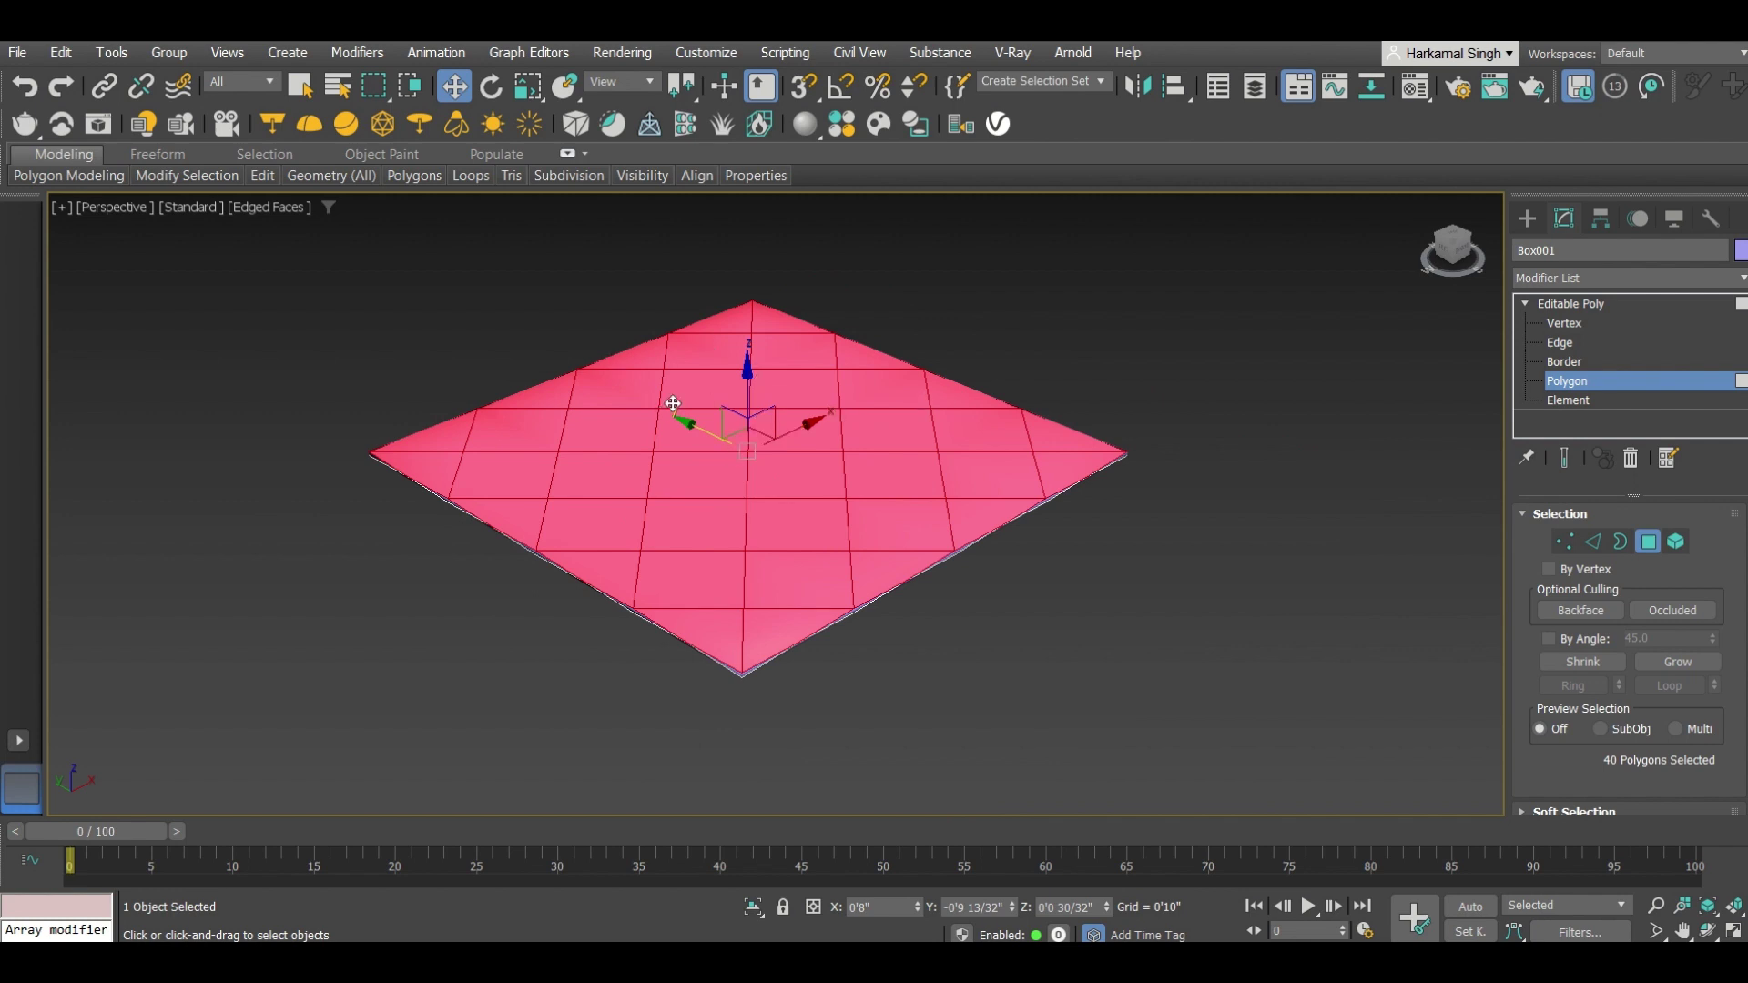
{"action": "scroll", "coordinate": [643, 339], "scroll_direction": "up", "scroll_amount": 2}
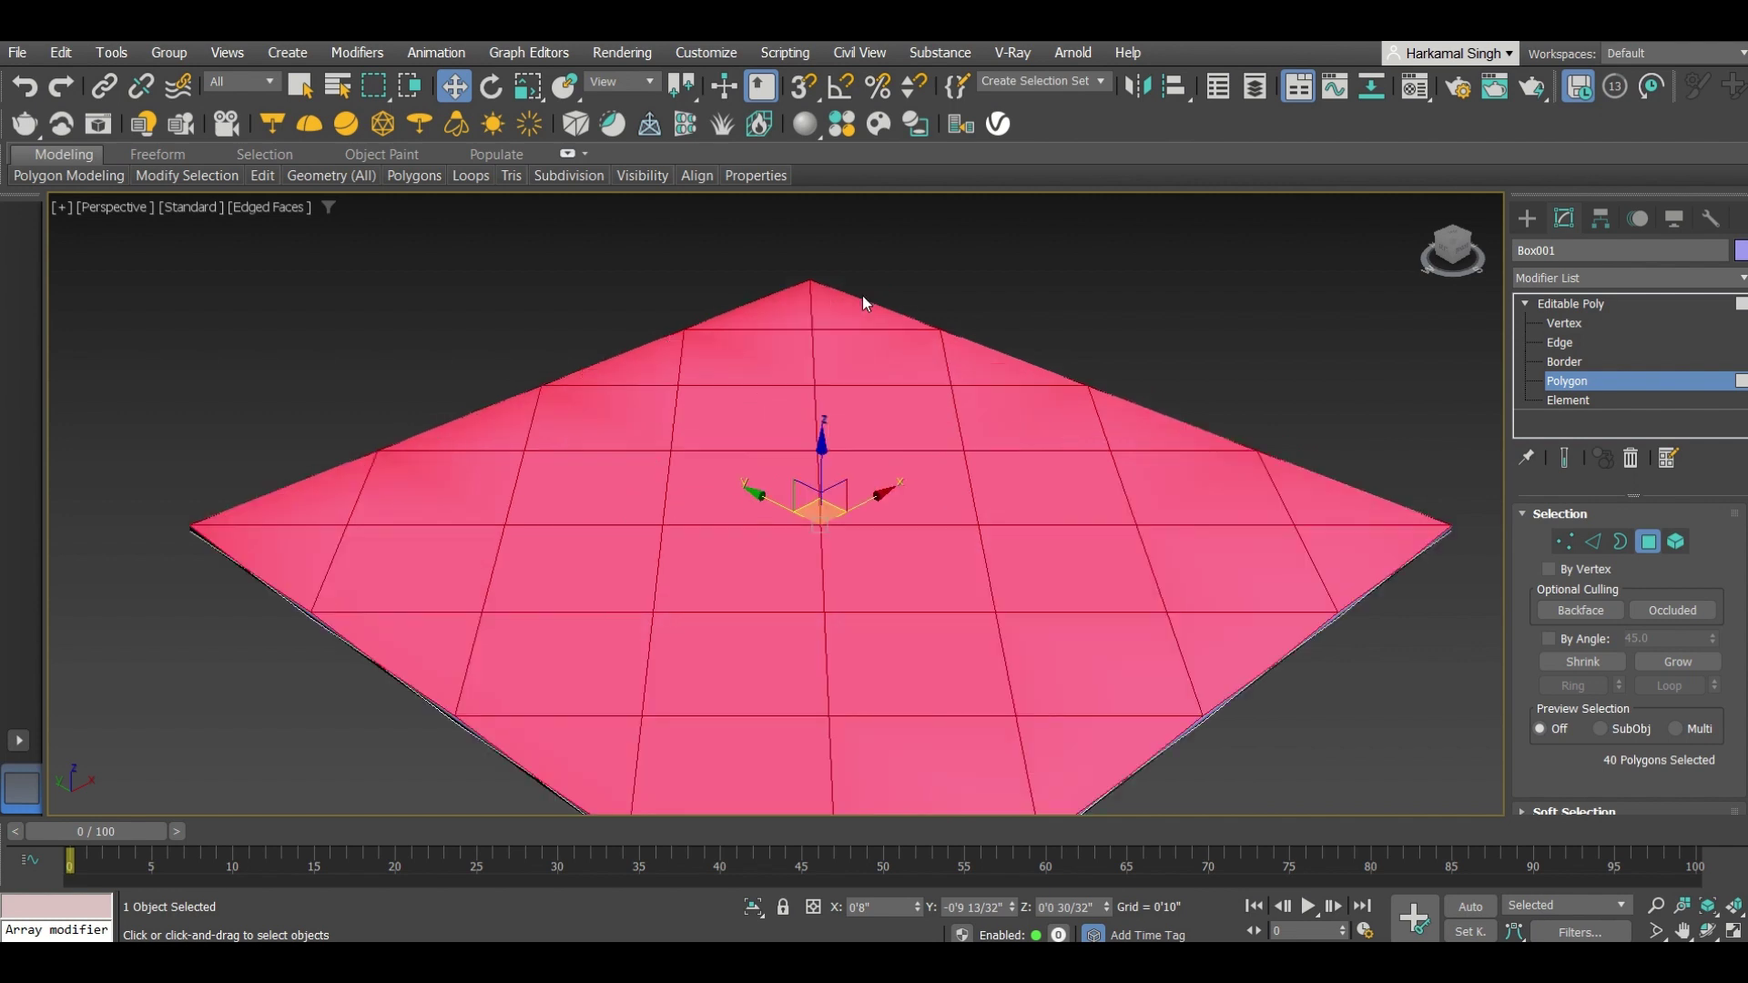
{"action": "scroll", "coordinate": [723, 337], "scroll_direction": "down", "scroll_amount": 2}
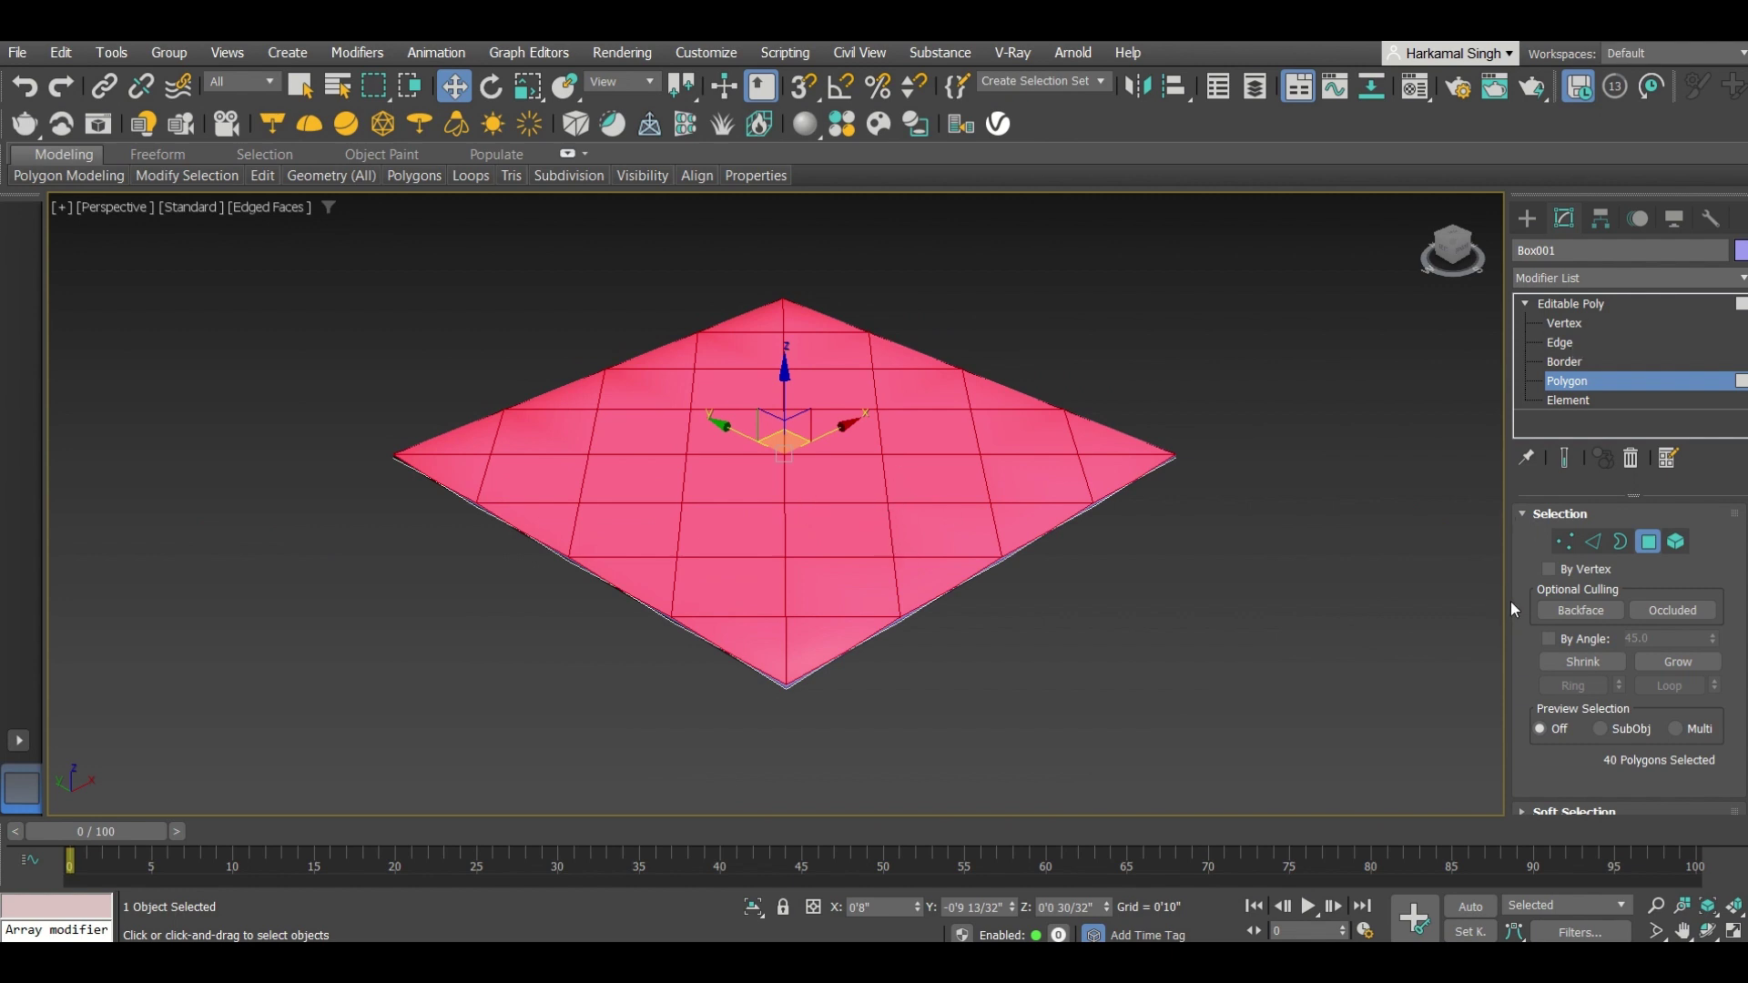
{"action": "scroll", "coordinate": [1528, 571], "scroll_direction": "down", "scroll_amount": 3}
Open the Bevel caddy and set it to bevel each polygon individually
{"action": "scroll", "coordinate": [1523, 537], "scroll_direction": "down", "scroll_amount": 2}
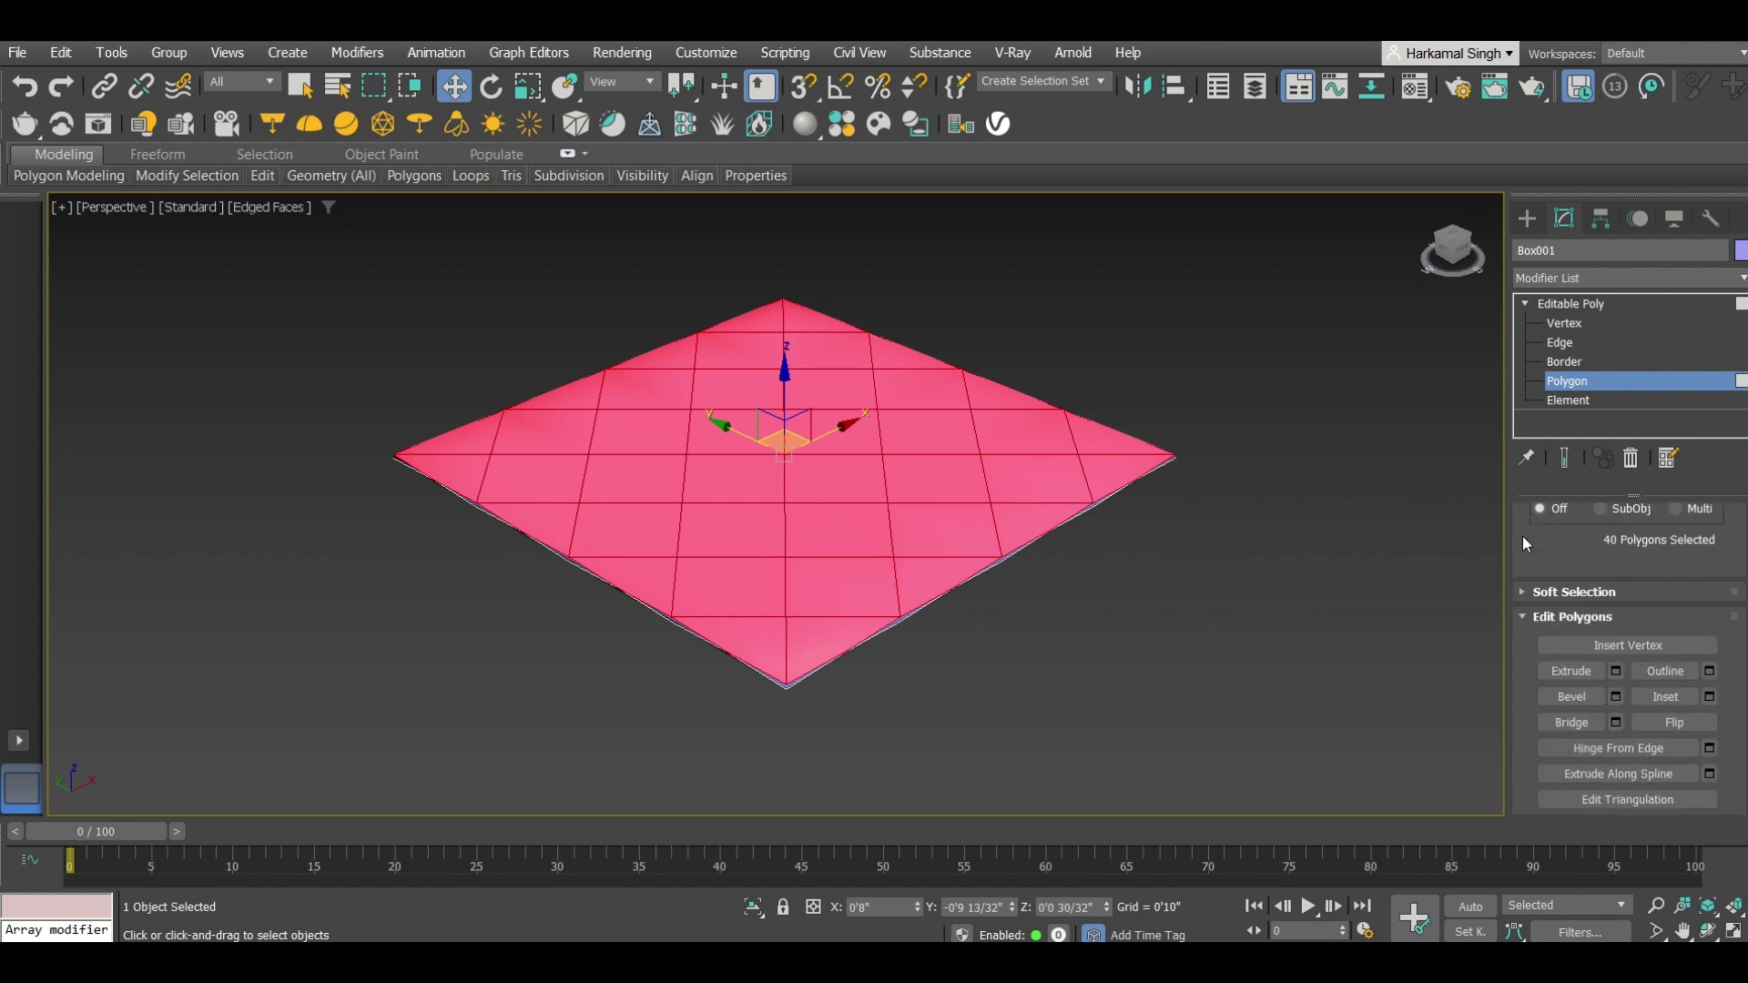
{"action": "scroll", "coordinate": [1520, 571], "scroll_direction": "down", "scroll_amount": 2}
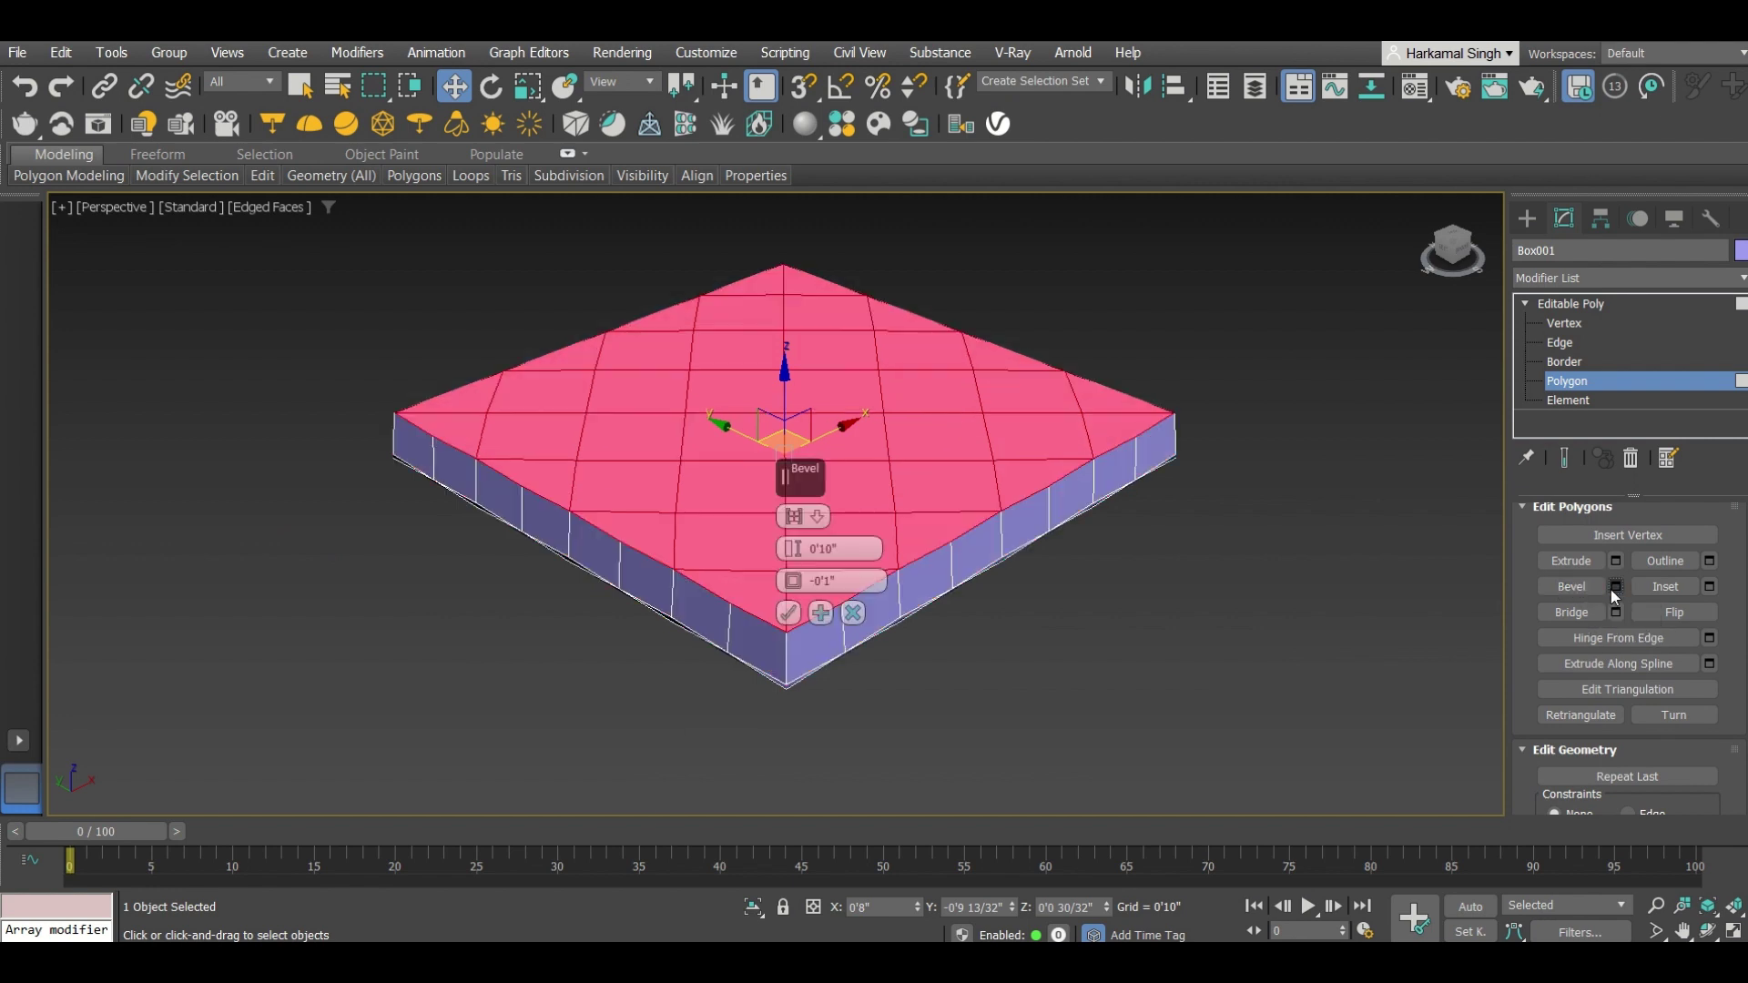
{"action": "scroll", "coordinate": [952, 496], "scroll_direction": "up", "scroll_amount": 5}
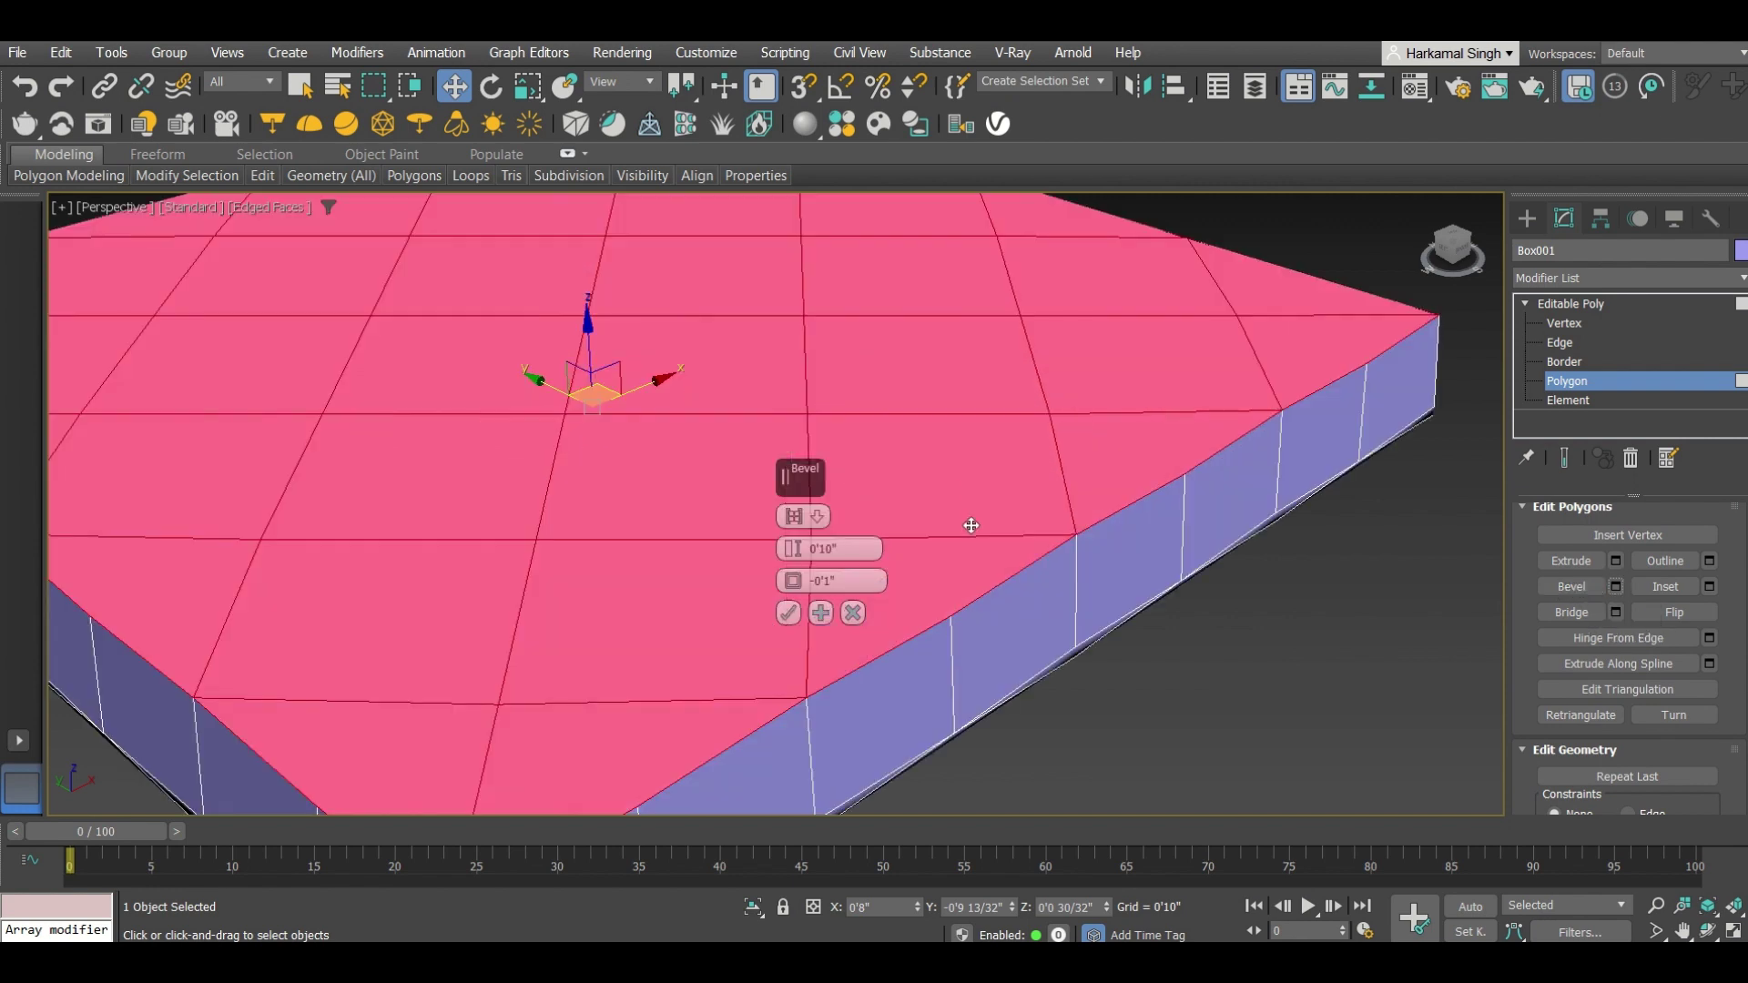
{"action": "scroll", "coordinate": [970, 522], "scroll_direction": "up", "scroll_amount": 3}
{"action": "scroll", "coordinate": [968, 519], "scroll_direction": "down", "scroll_amount": 8}
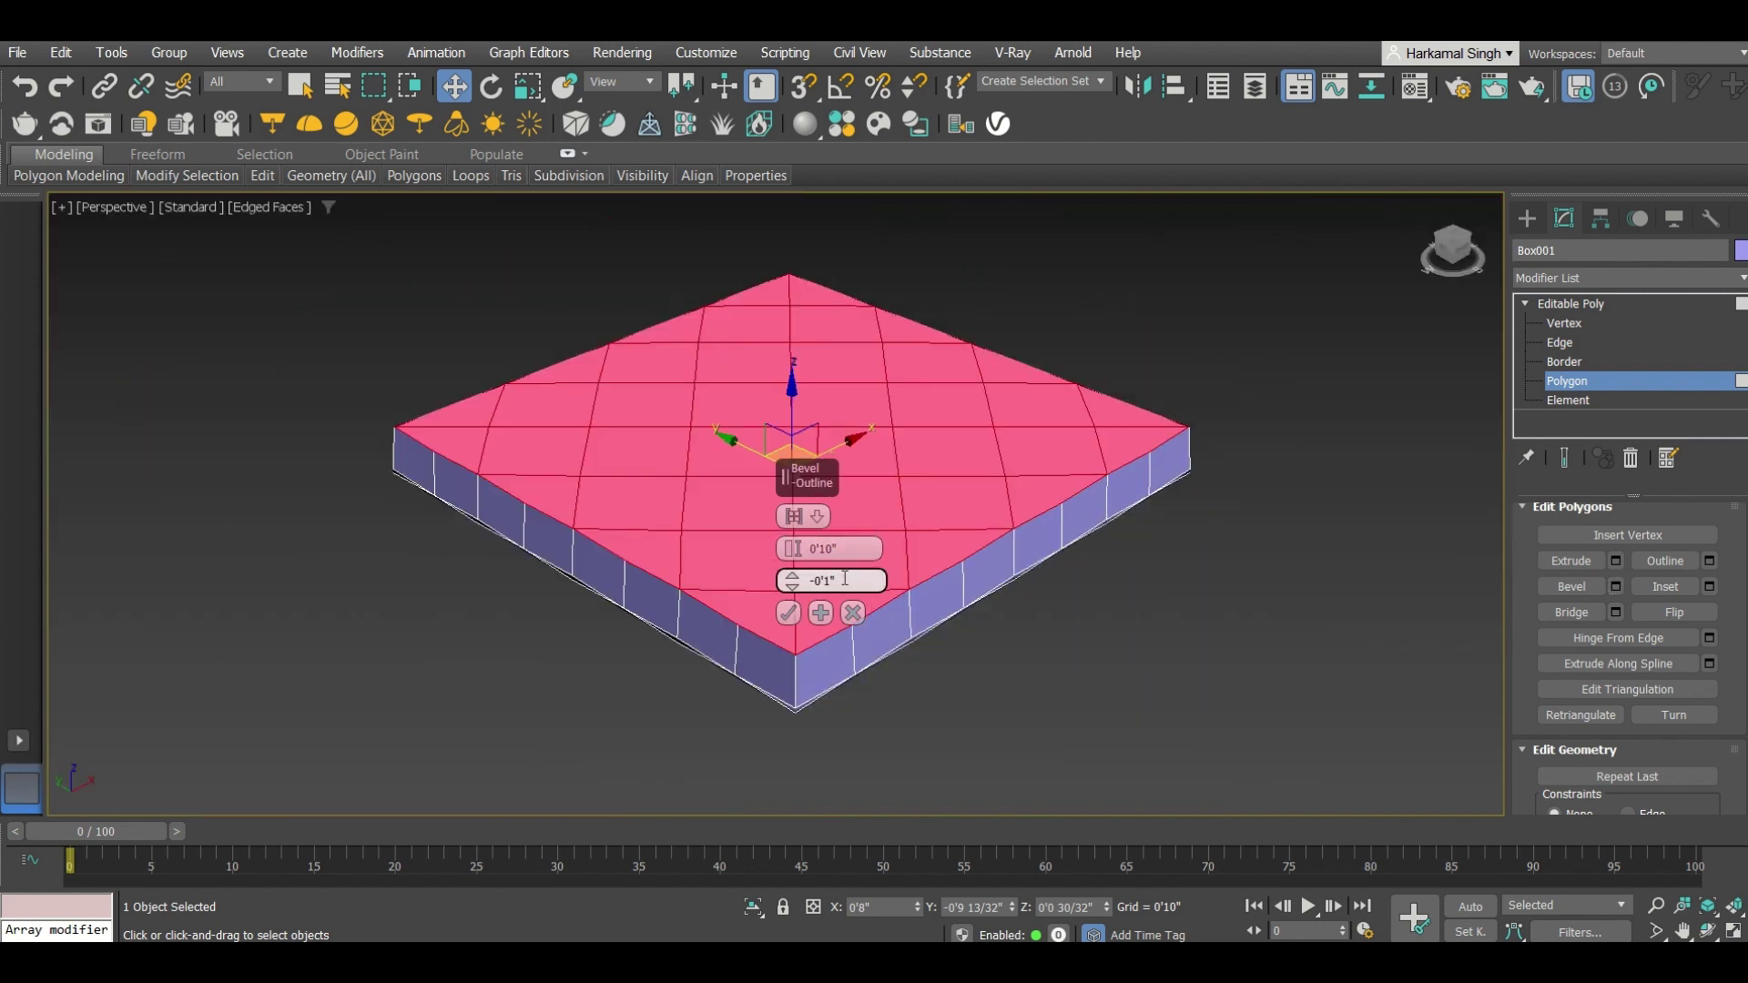
{"action": "left_click", "coordinate": [815, 524]}
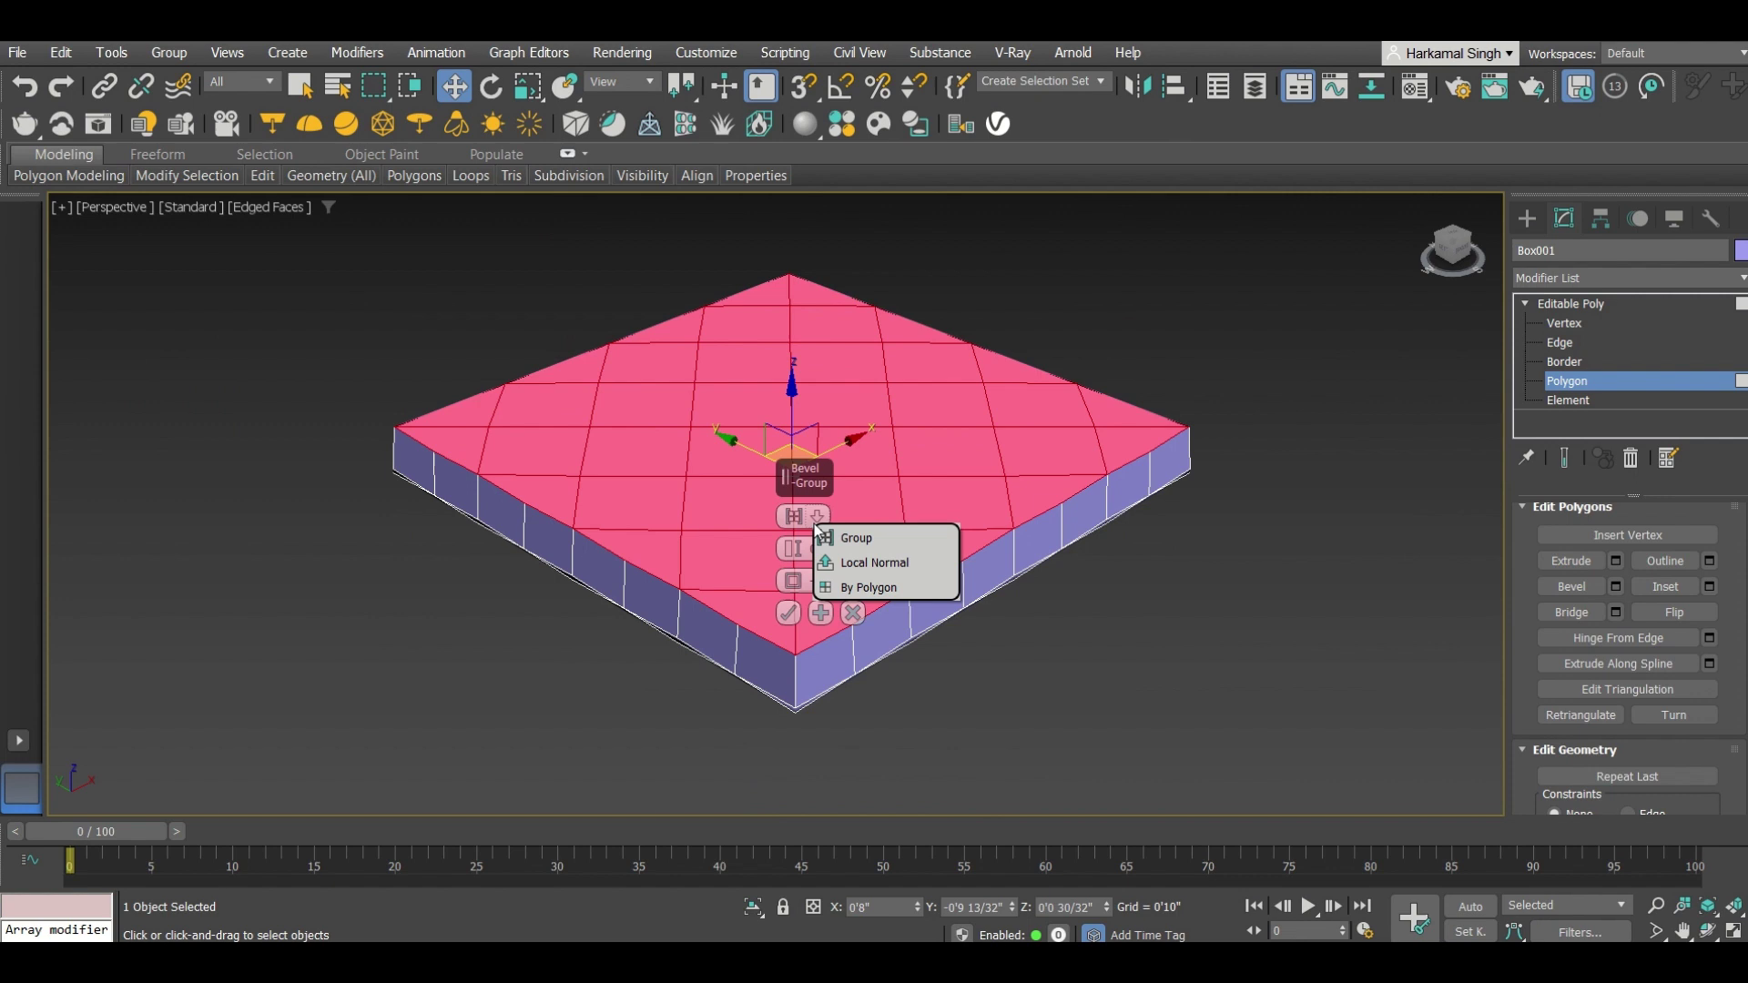
{"action": "left_click", "coordinate": [869, 590]}
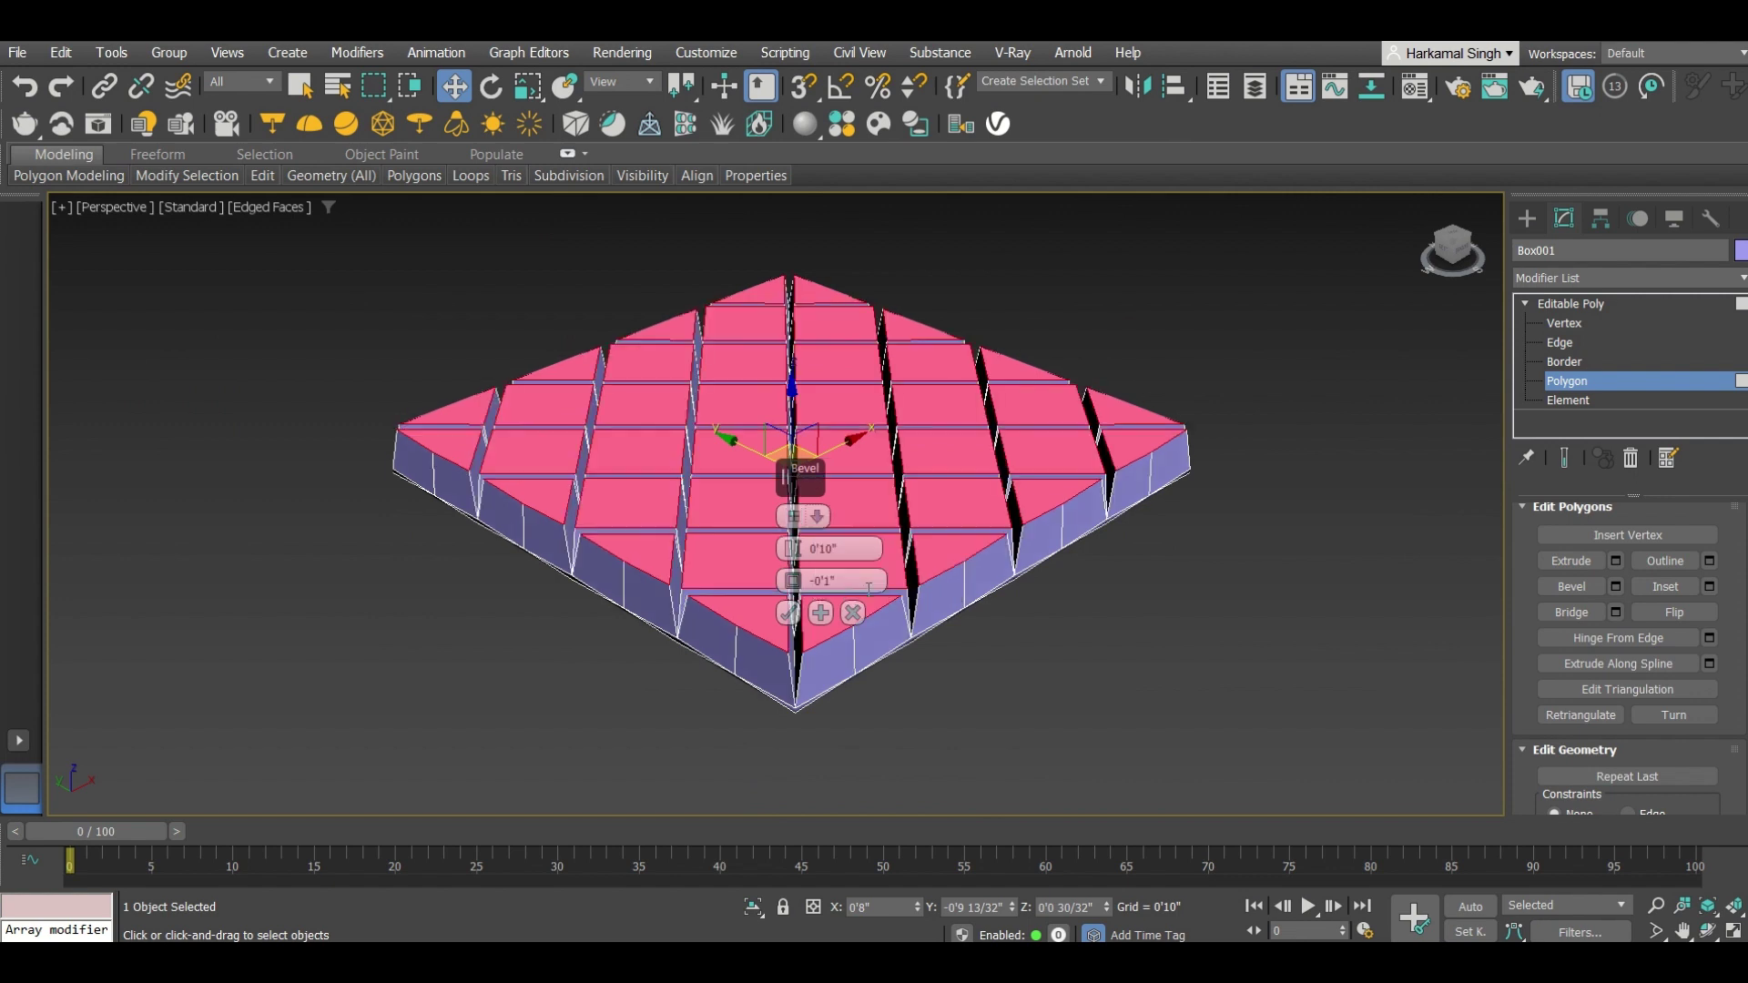
Set the bevel height to 0'1" and make the outline shrink the tiles inward
{"action": "double_click", "coordinate": [851, 549]}
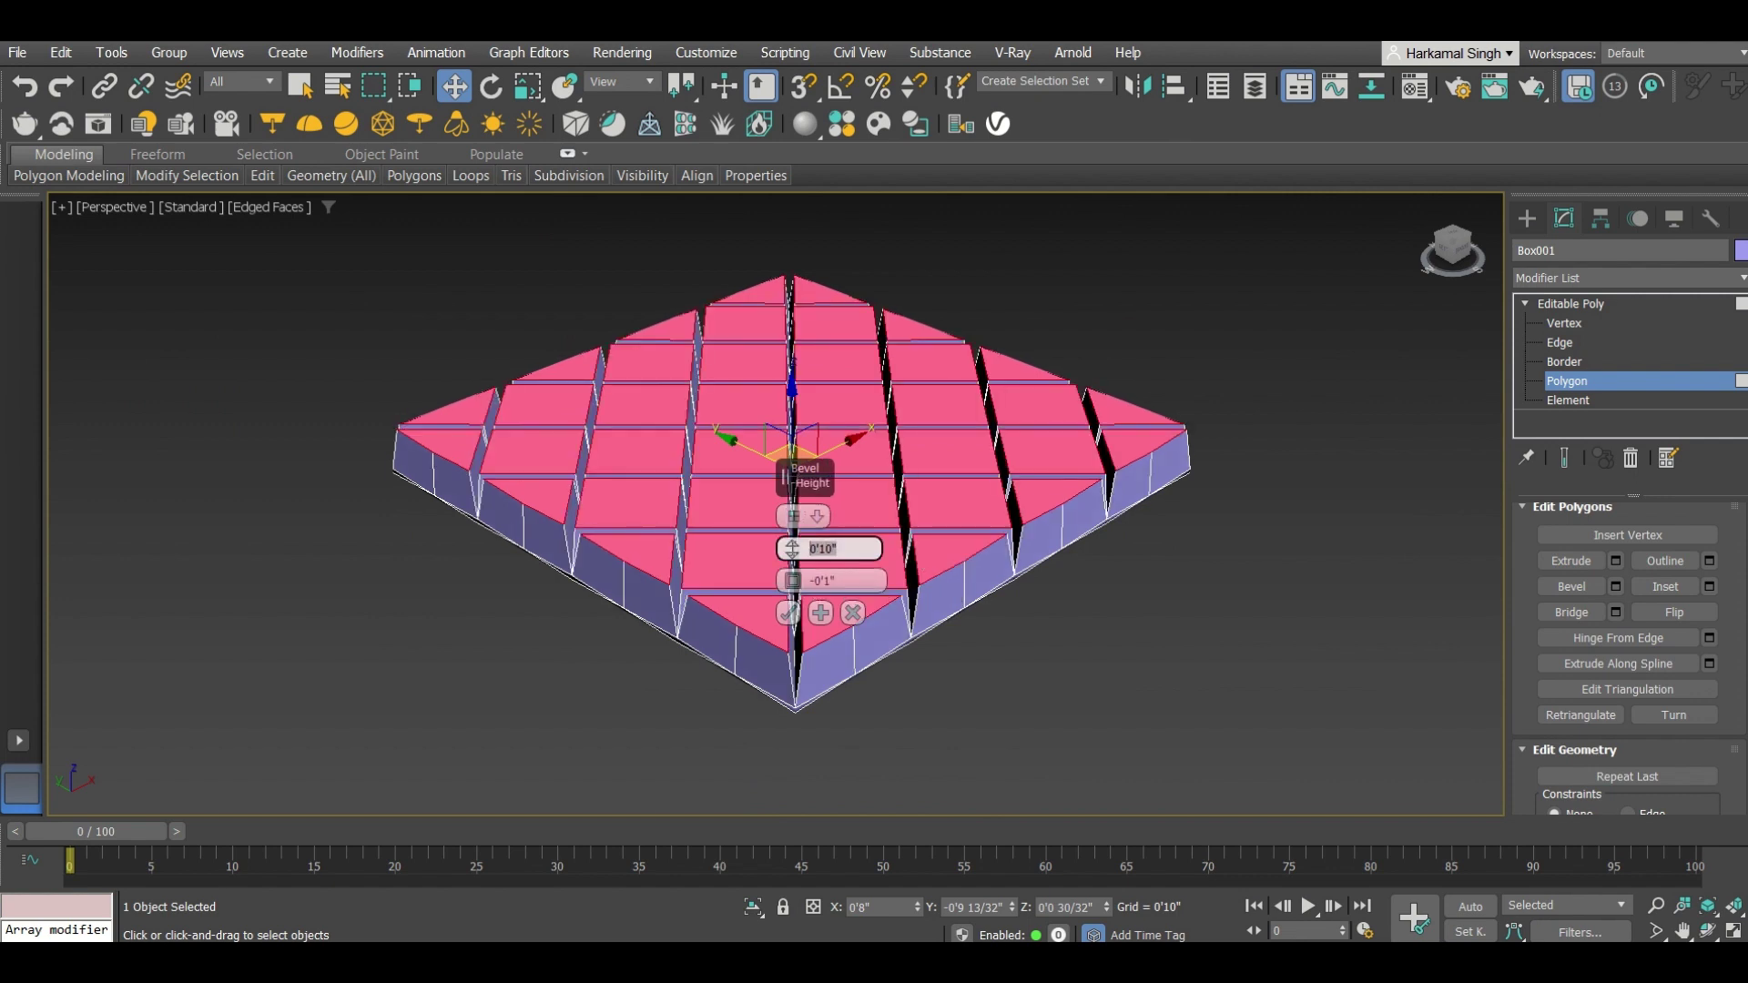
{"action": "type", "text": "1"}
{"action": "key", "text": "Return"}
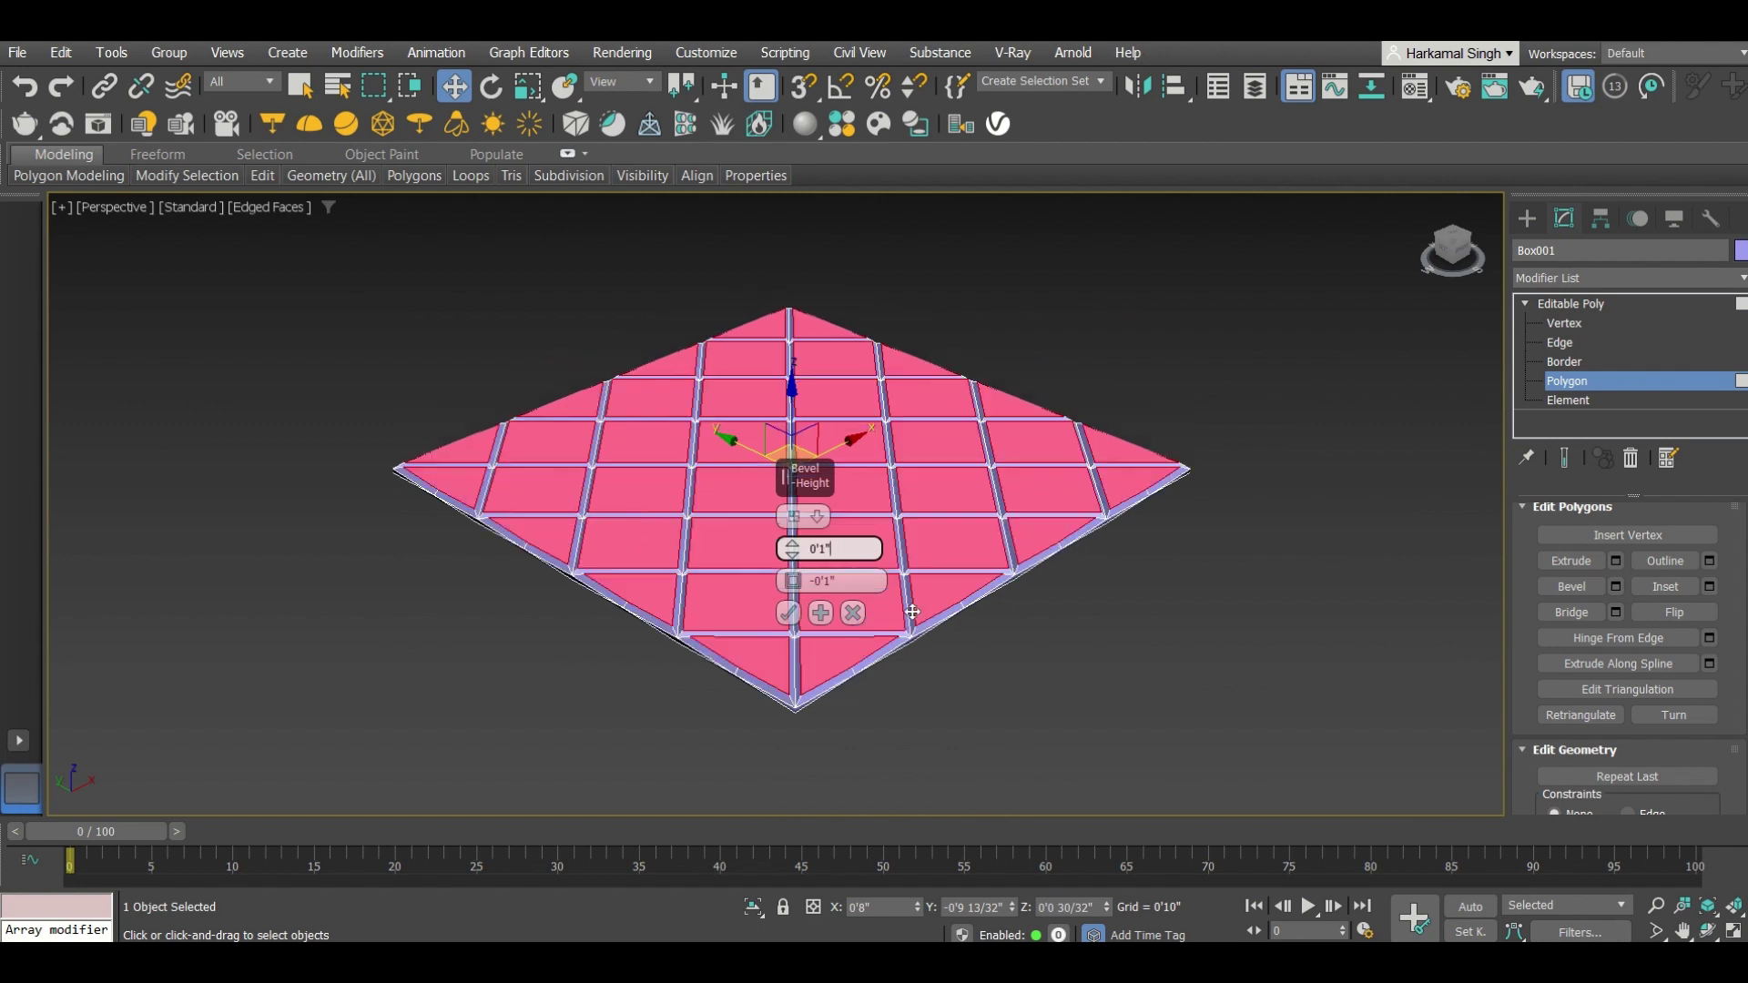
{"action": "scroll", "coordinate": [913, 612], "scroll_direction": "up", "scroll_amount": 2}
{"action": "scroll", "coordinate": [888, 632], "scroll_direction": "up", "scroll_amount": 2}
{"action": "scroll", "coordinate": [913, 490], "scroll_direction": "up", "scroll_amount": 3}
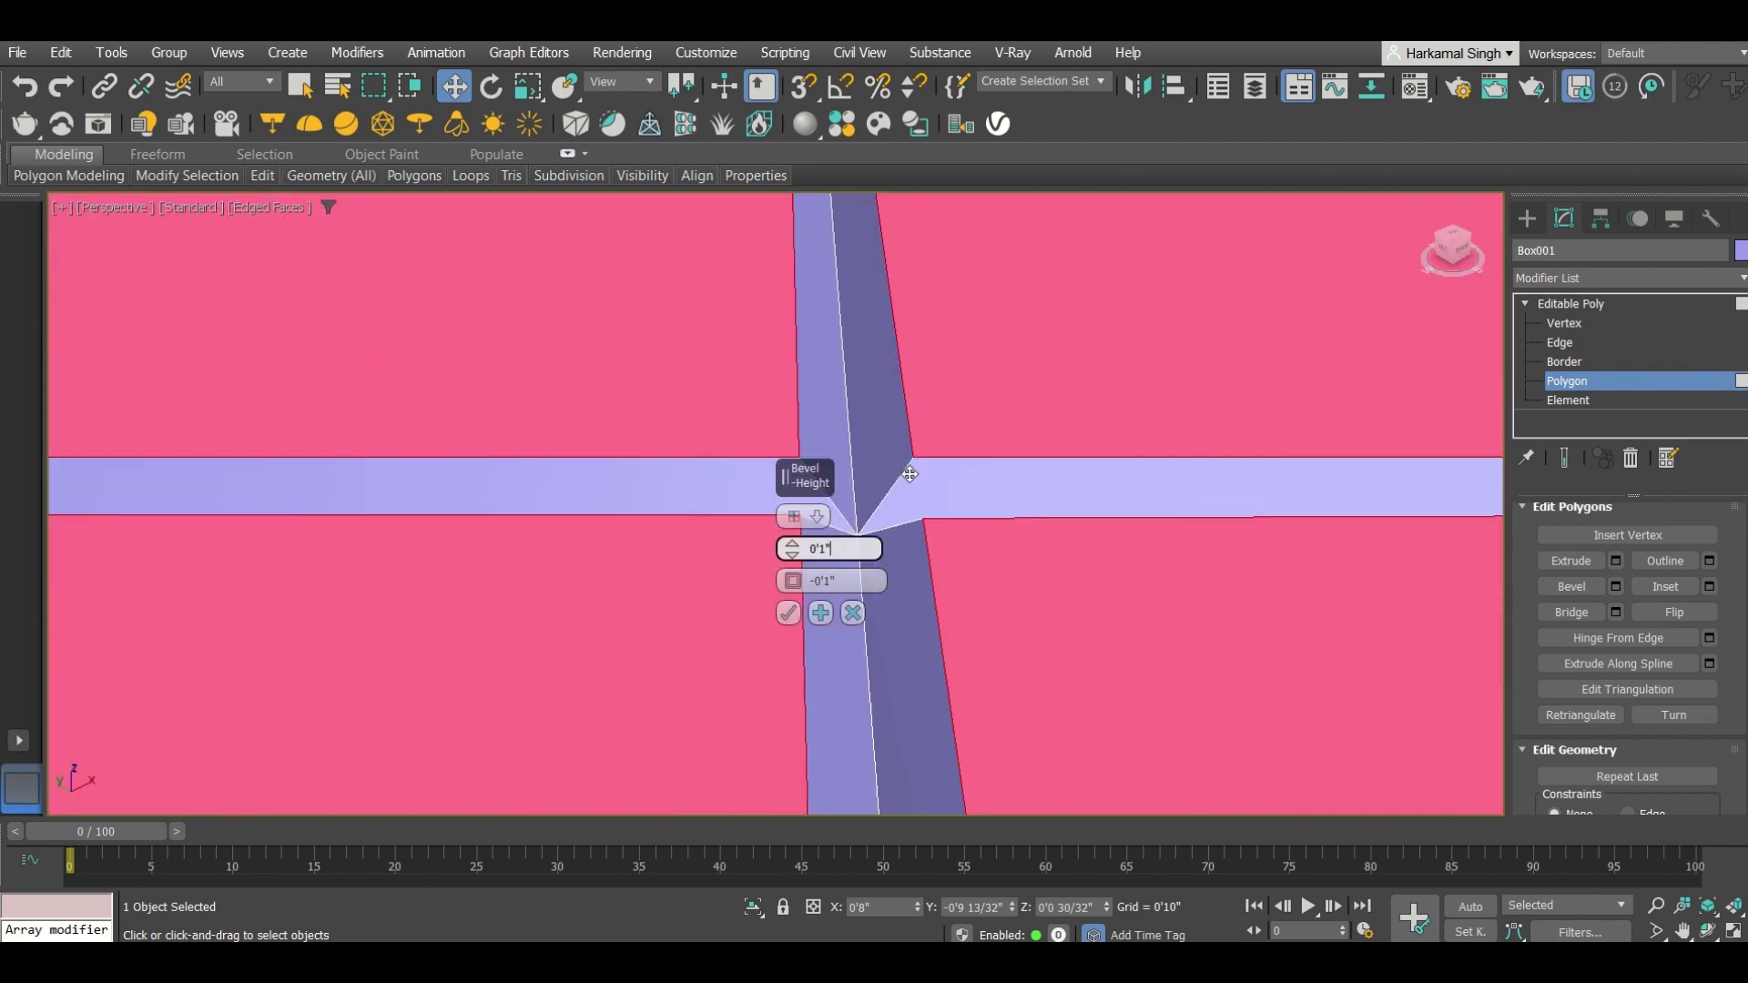
{"action": "scroll", "coordinate": [913, 490], "scroll_direction": "down", "scroll_amount": 5}
{"action": "scroll", "coordinate": [914, 490], "scroll_direction": "up", "scroll_amount": 4}
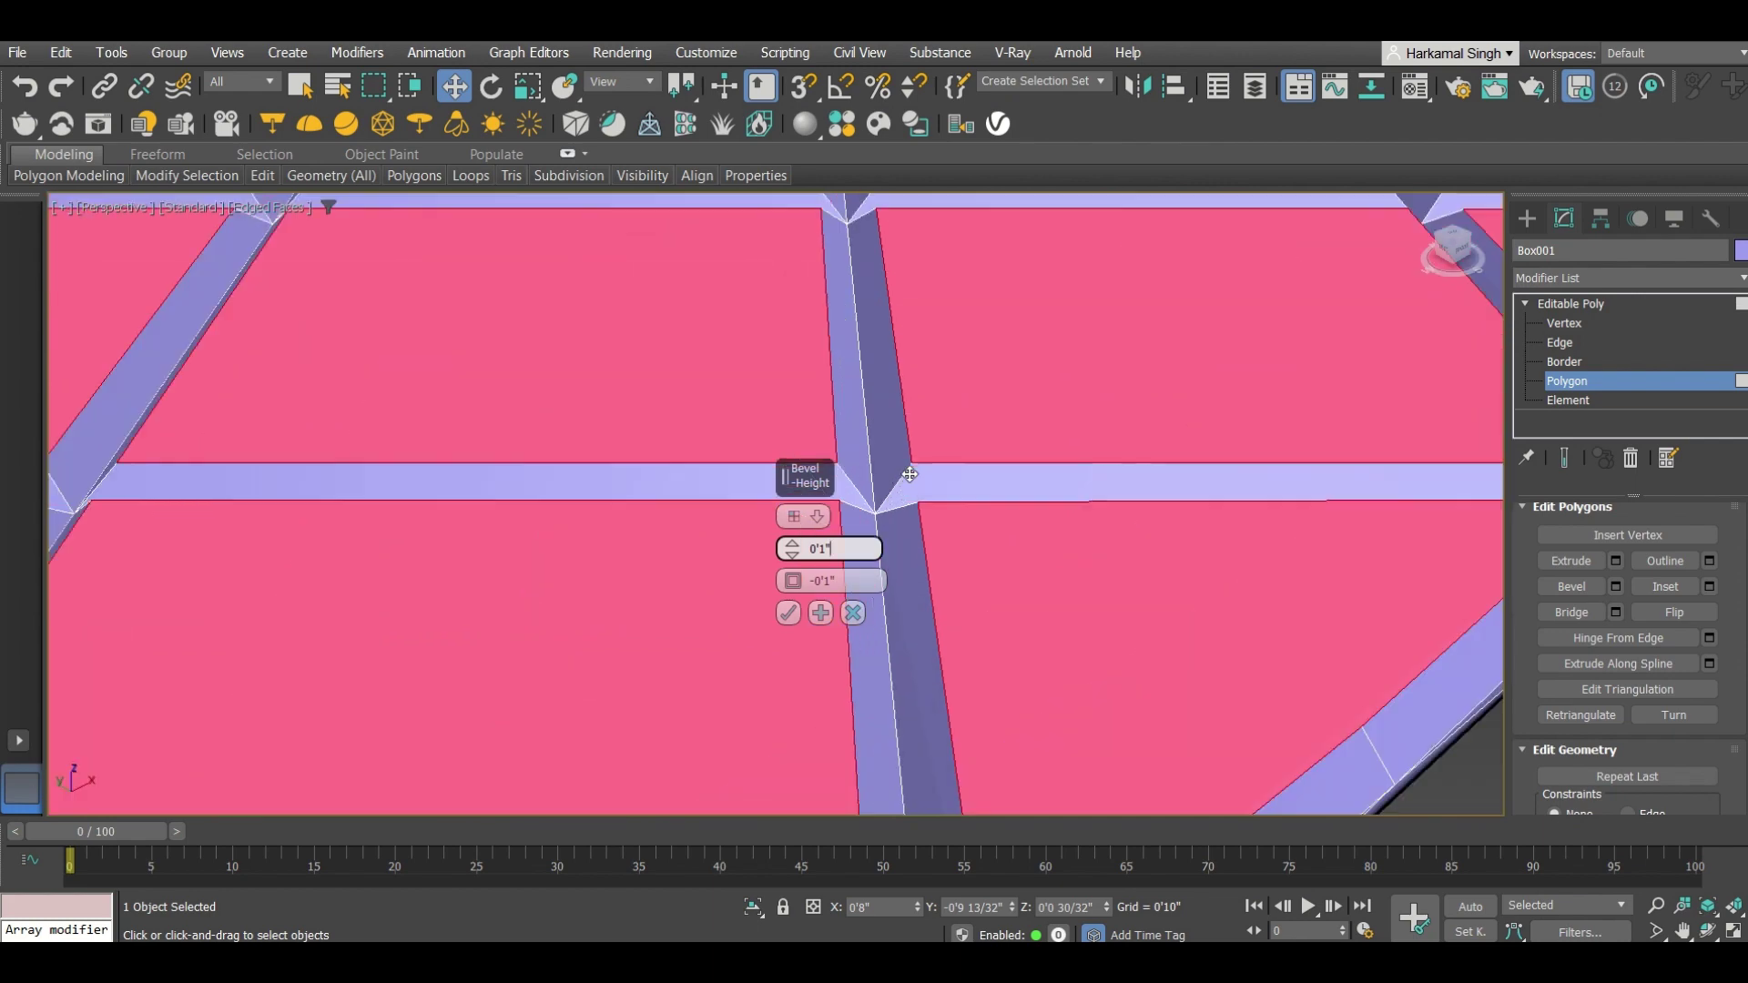
{"action": "left_click", "coordinate": [811, 585]}
Tune the bevel to 0'0" height and -0'0 31/32" outline, then commit it
{"action": "left_click_drag", "start_coordinate": [792, 580], "coordinate": [794, 561]}
{"action": "left_click", "coordinate": [817, 551]}
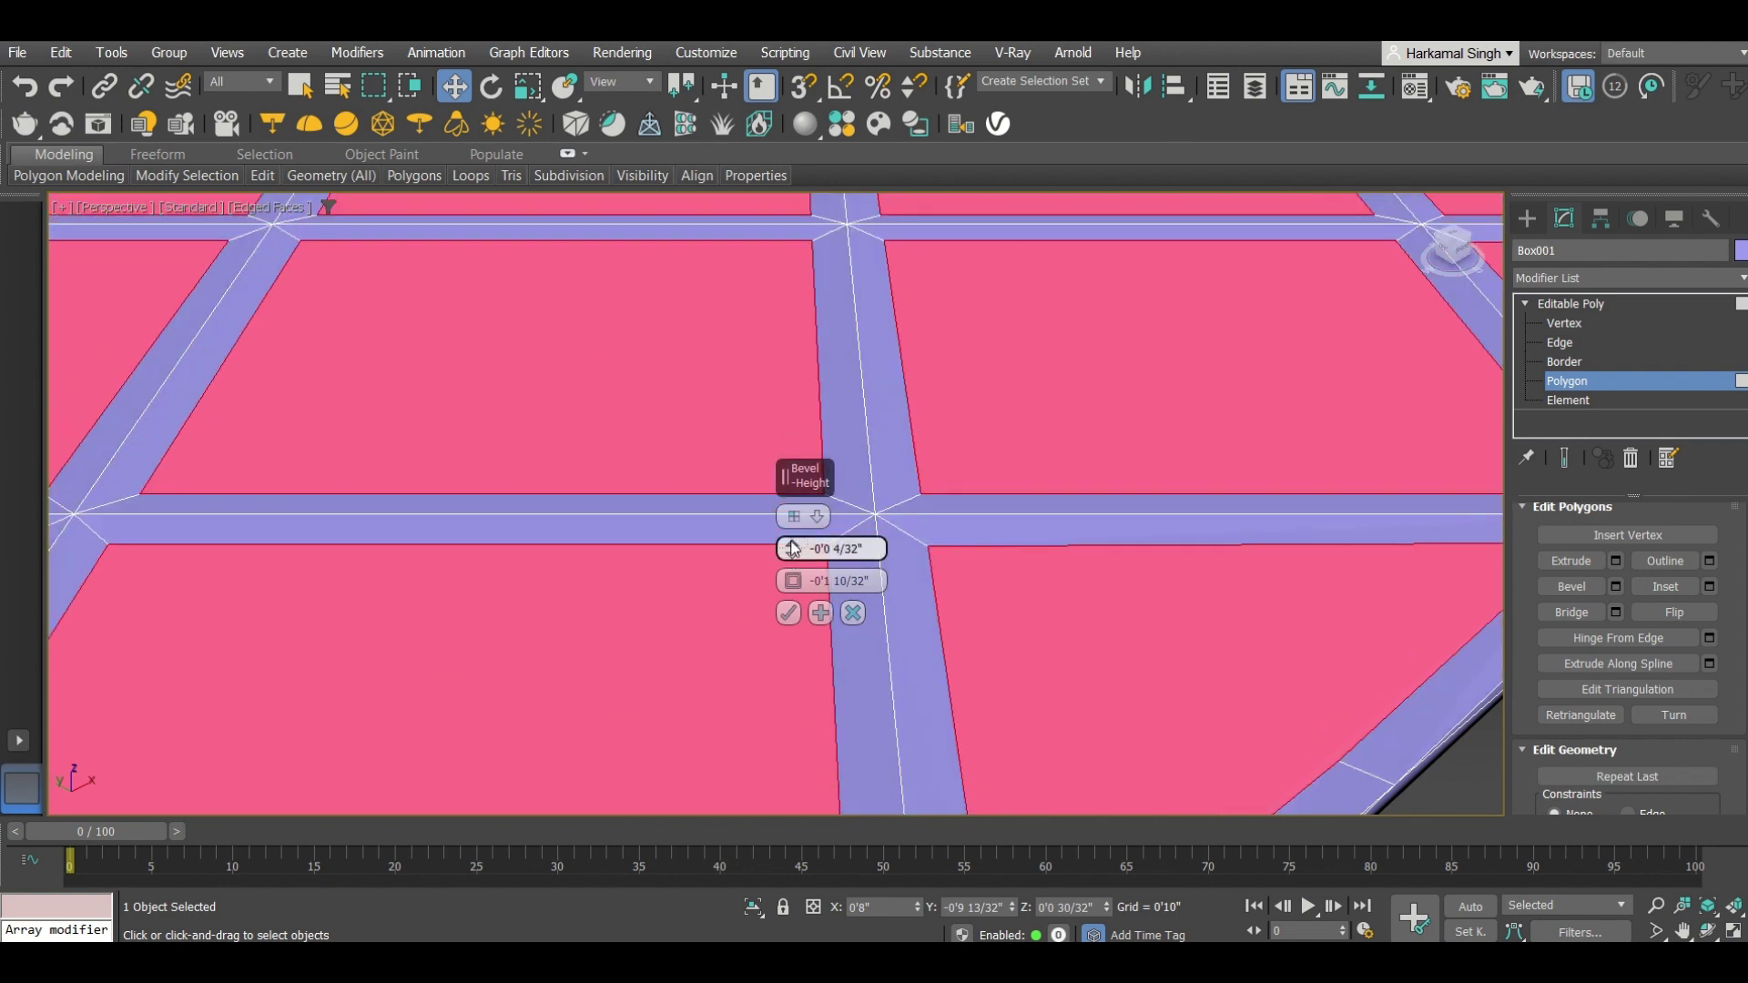
{"action": "left_click_drag", "start_coordinate": [792, 547], "coordinate": [797, 550]}
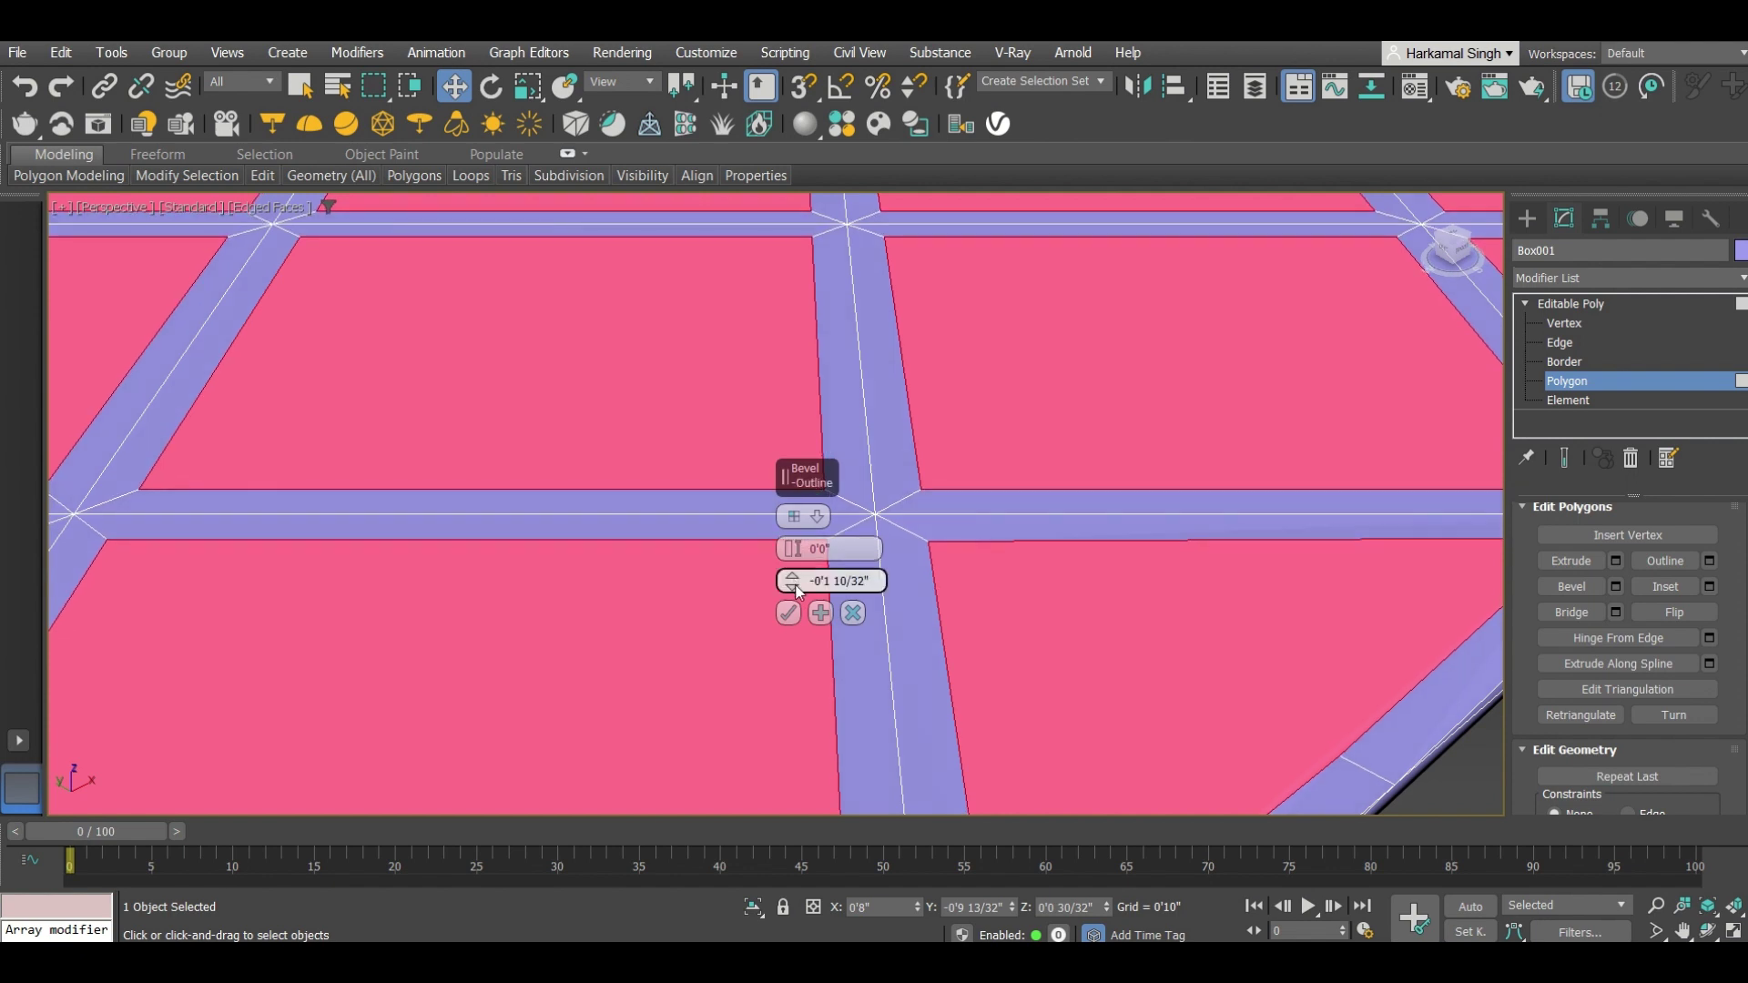
{"action": "left_click_drag", "start_coordinate": [797, 590], "coordinate": [792, 583]}
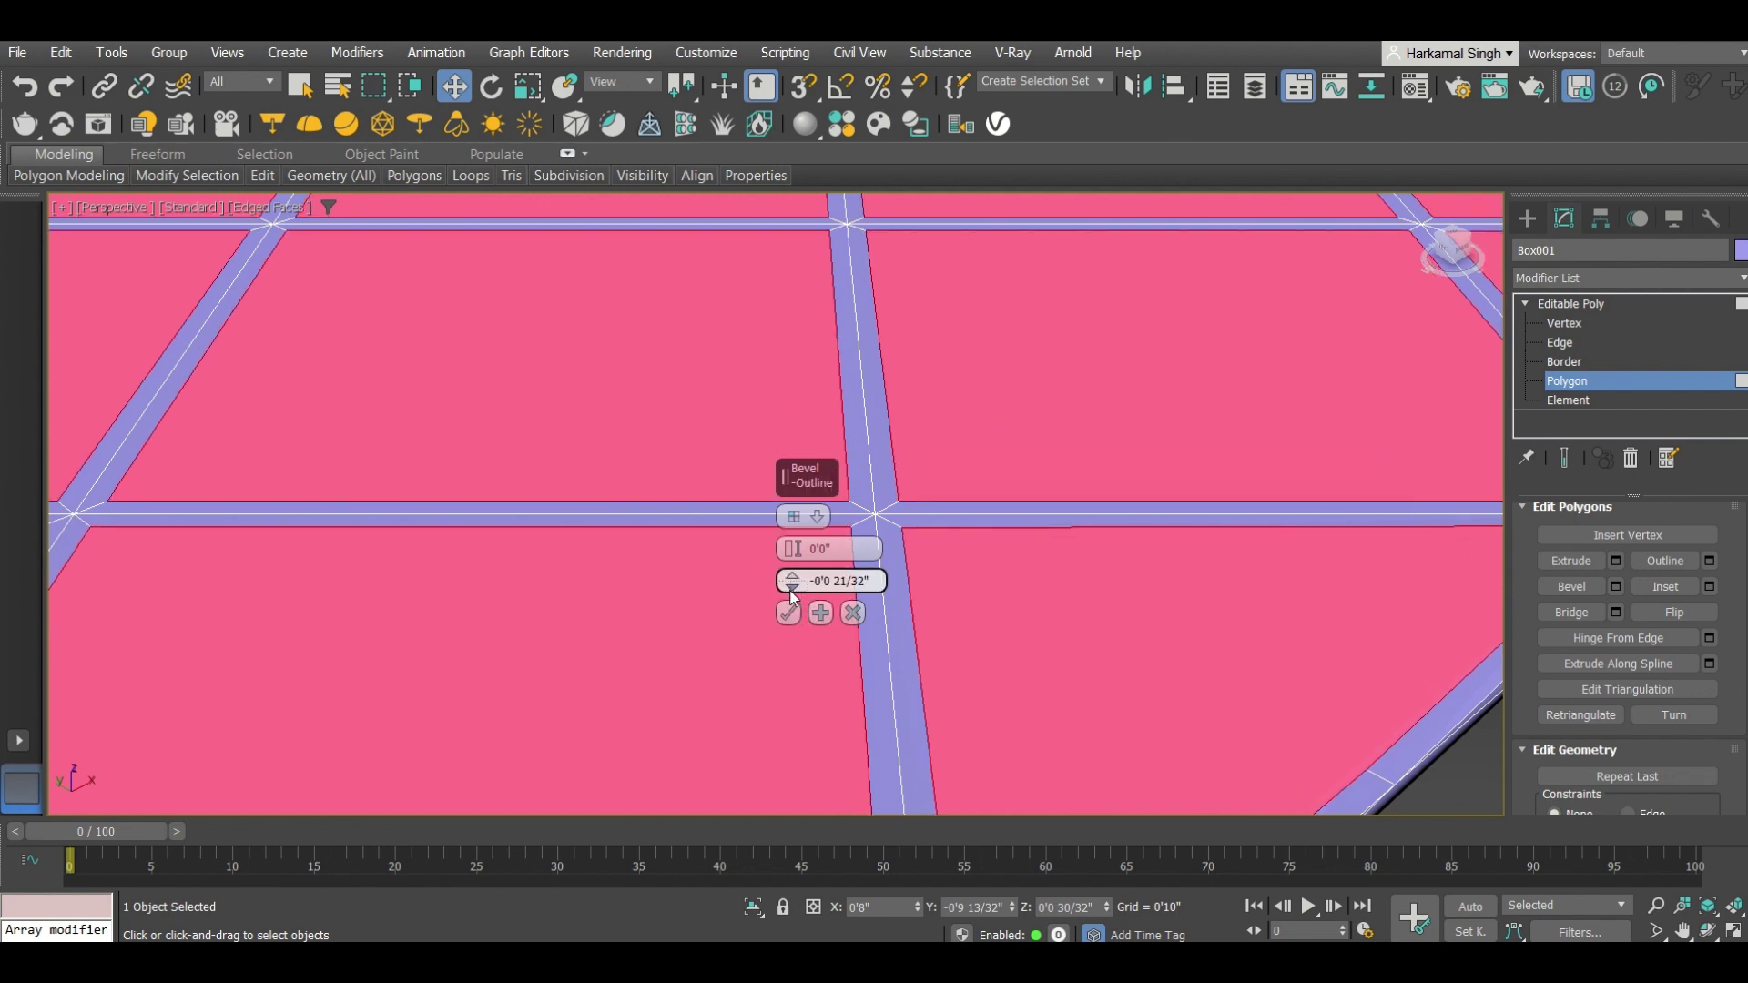
{"action": "left_click_drag", "start_coordinate": [792, 585], "coordinate": [793, 588]}
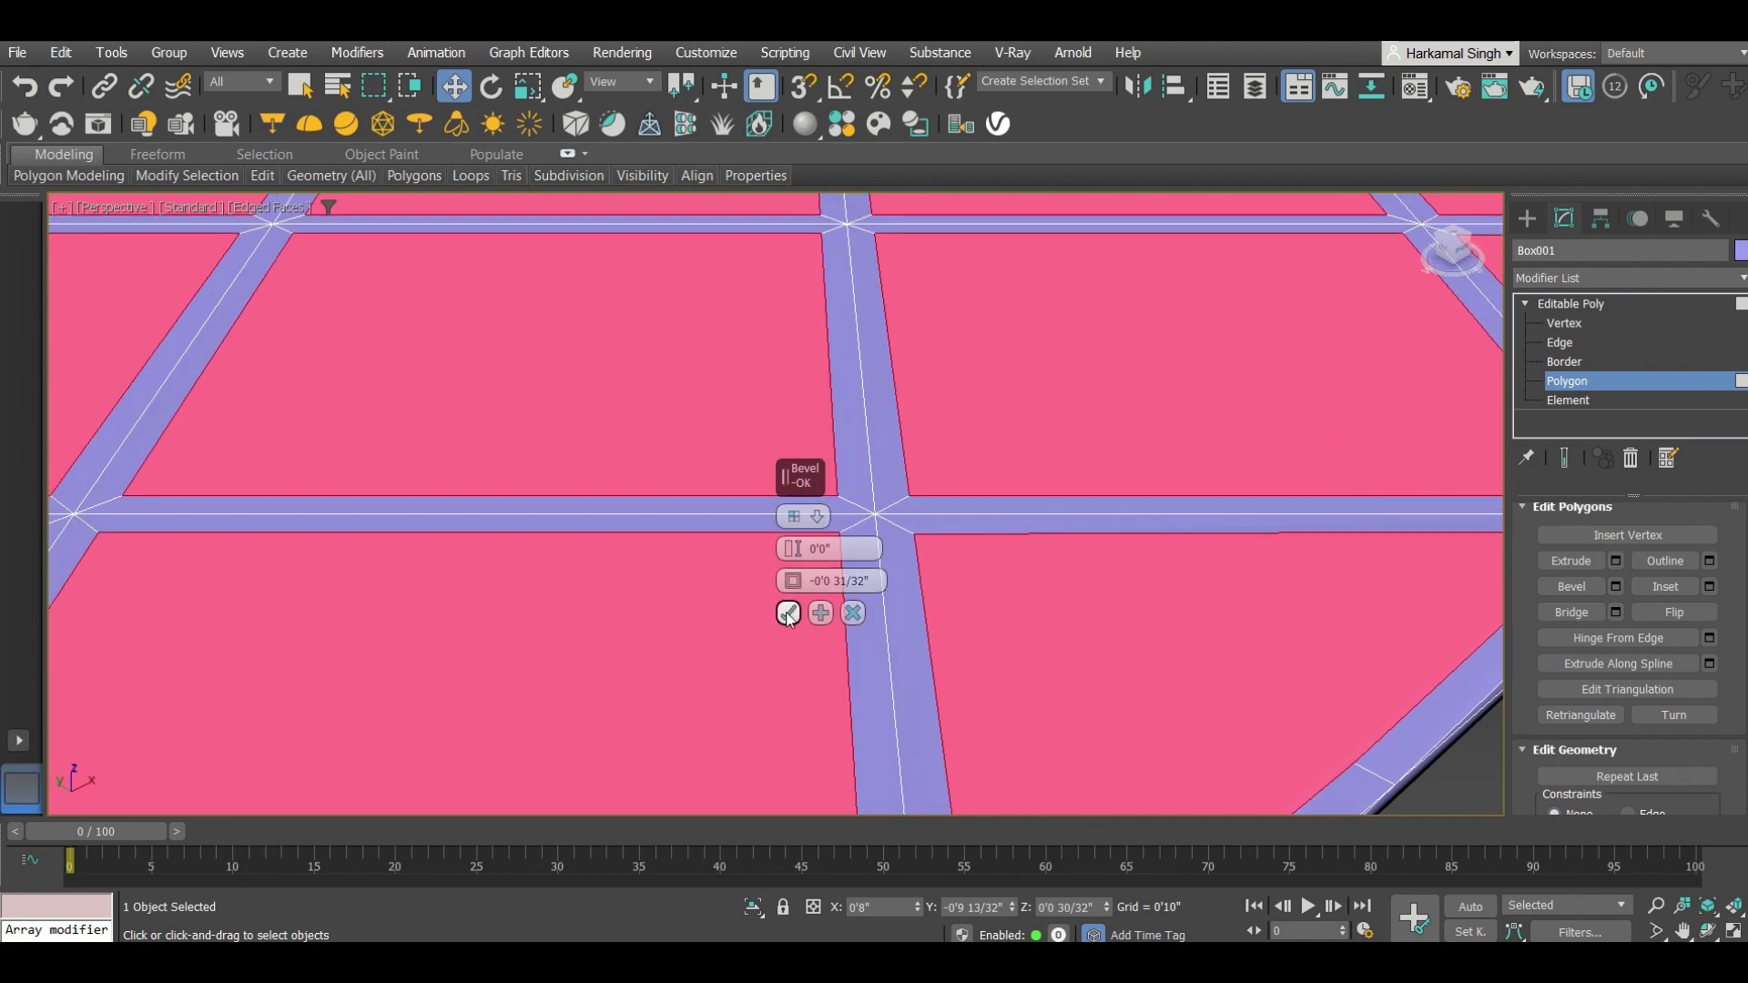
{"action": "left_click", "coordinate": [787, 613]}
Frame the tiled slab, exit polygon editing, and toggle edged-faces display off and on
{"action": "key", "text": "z"}
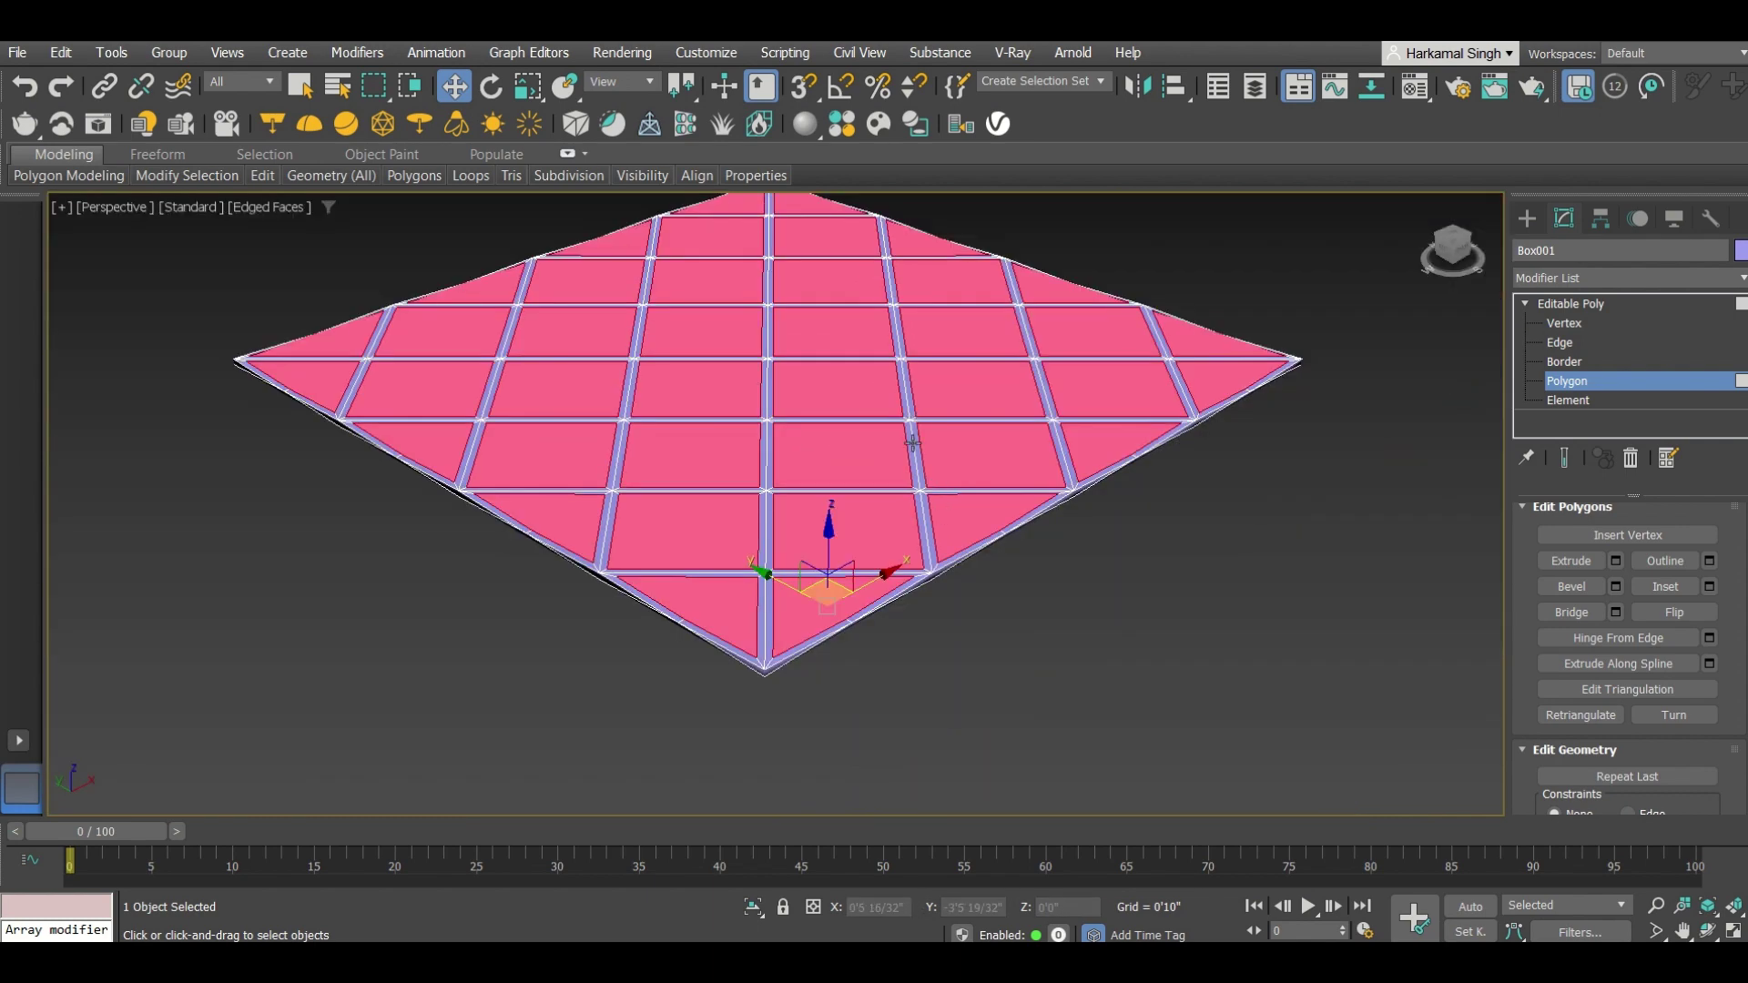
{"action": "left_click", "coordinate": [1529, 219]}
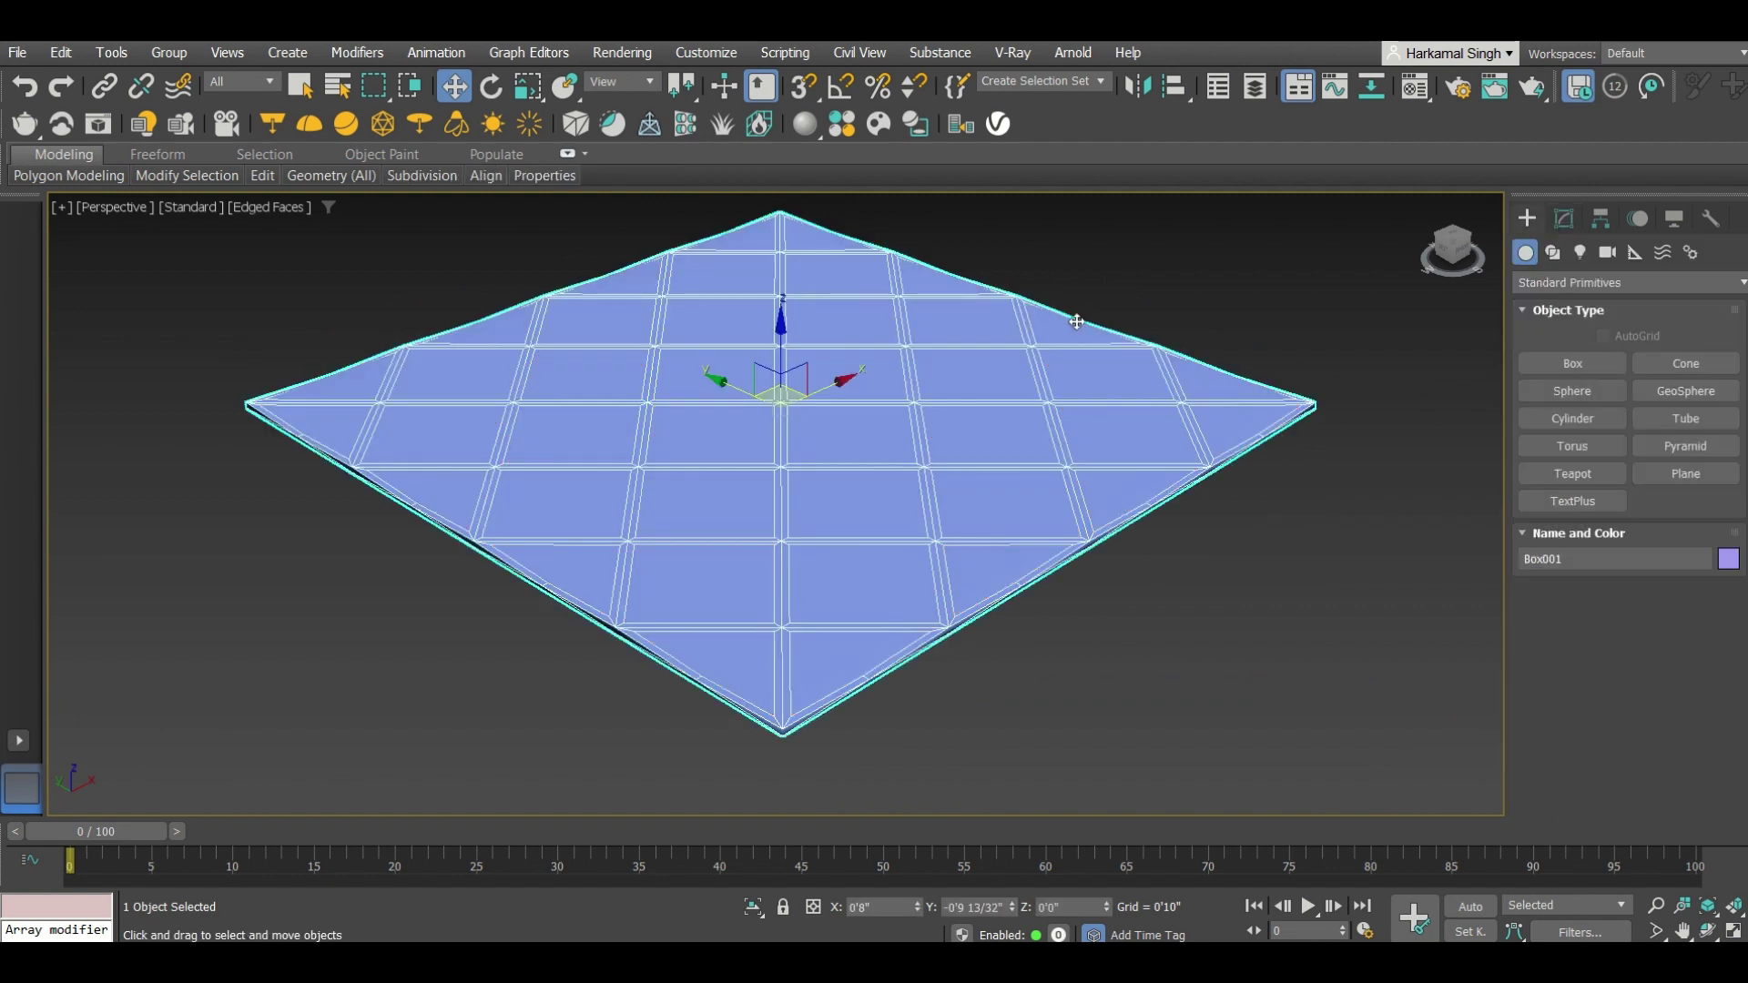
{"action": "left_click", "coordinate": [1138, 607]}
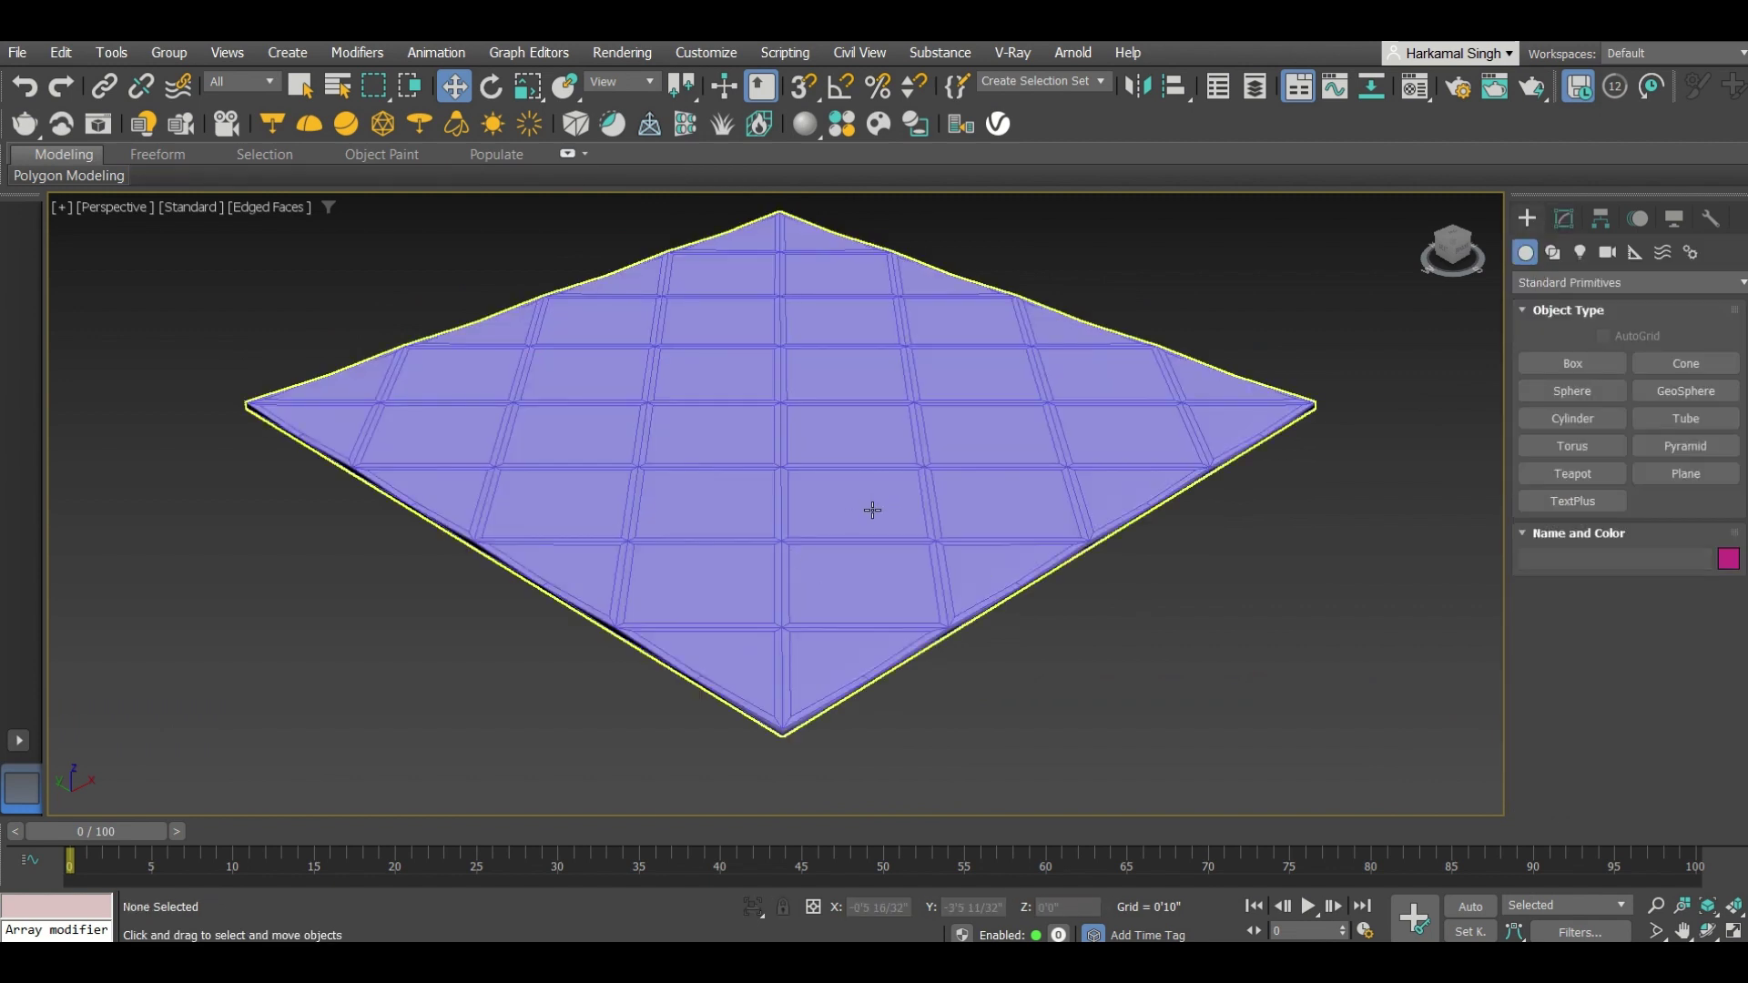
{"action": "key", "text": "F4"}
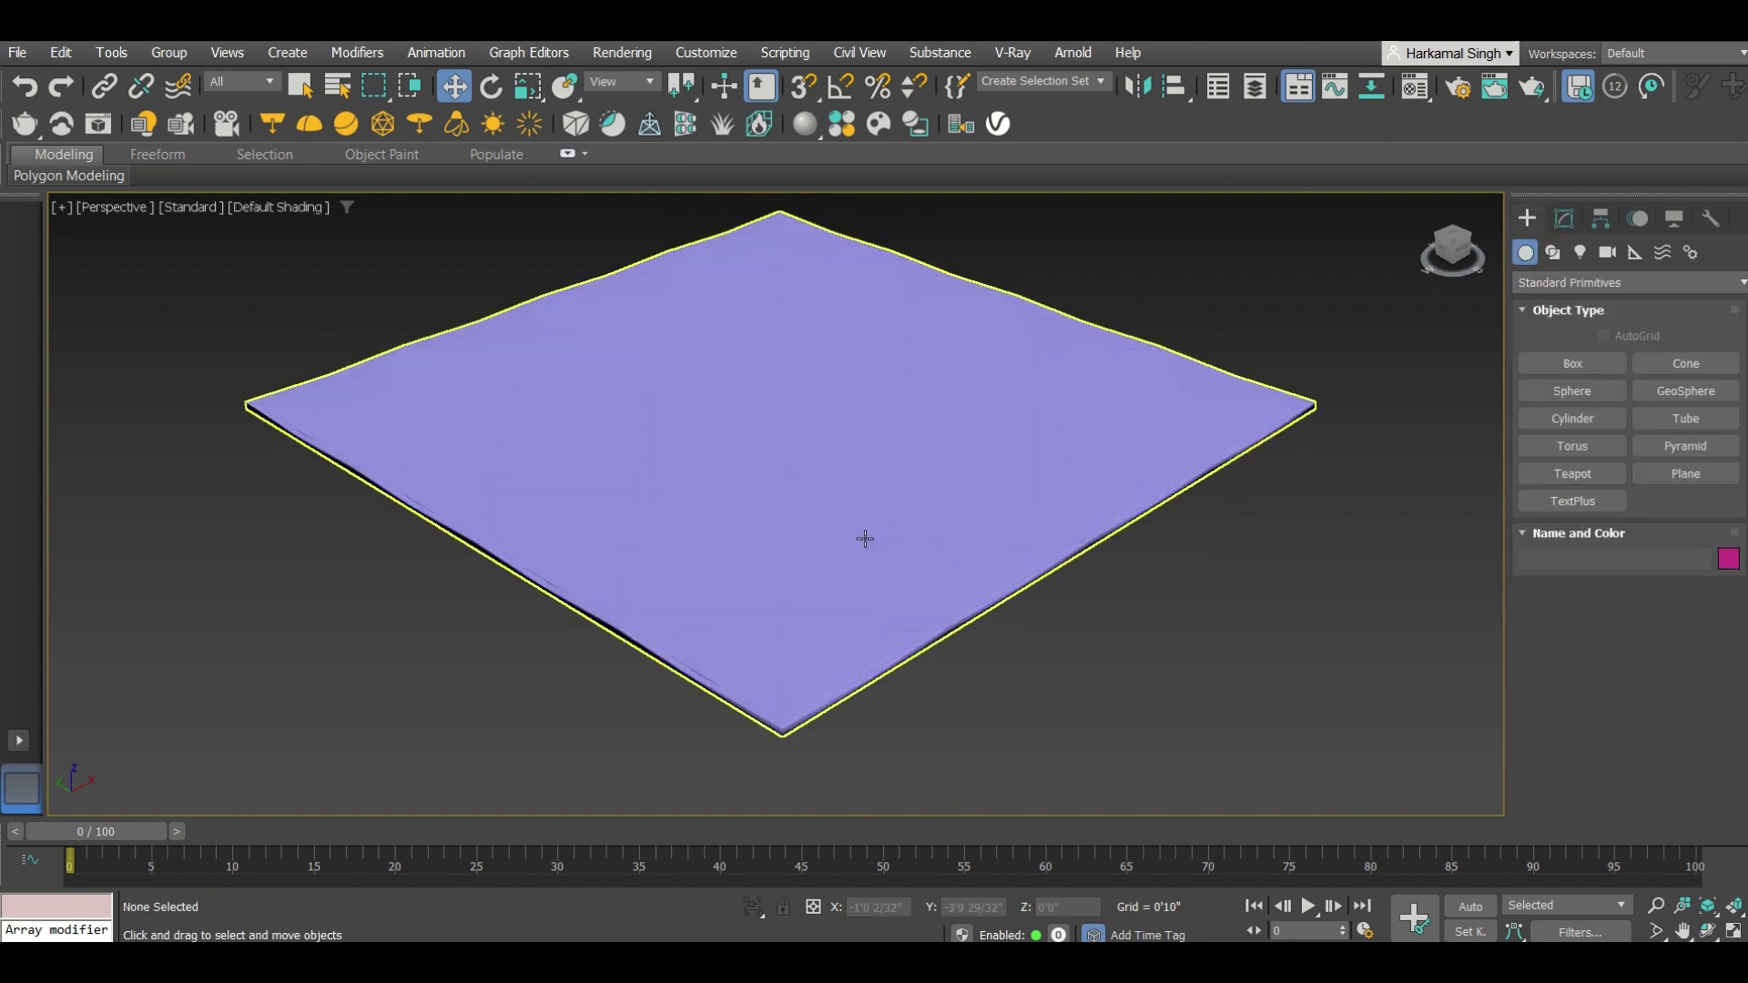
{"action": "key", "text": "F4"}
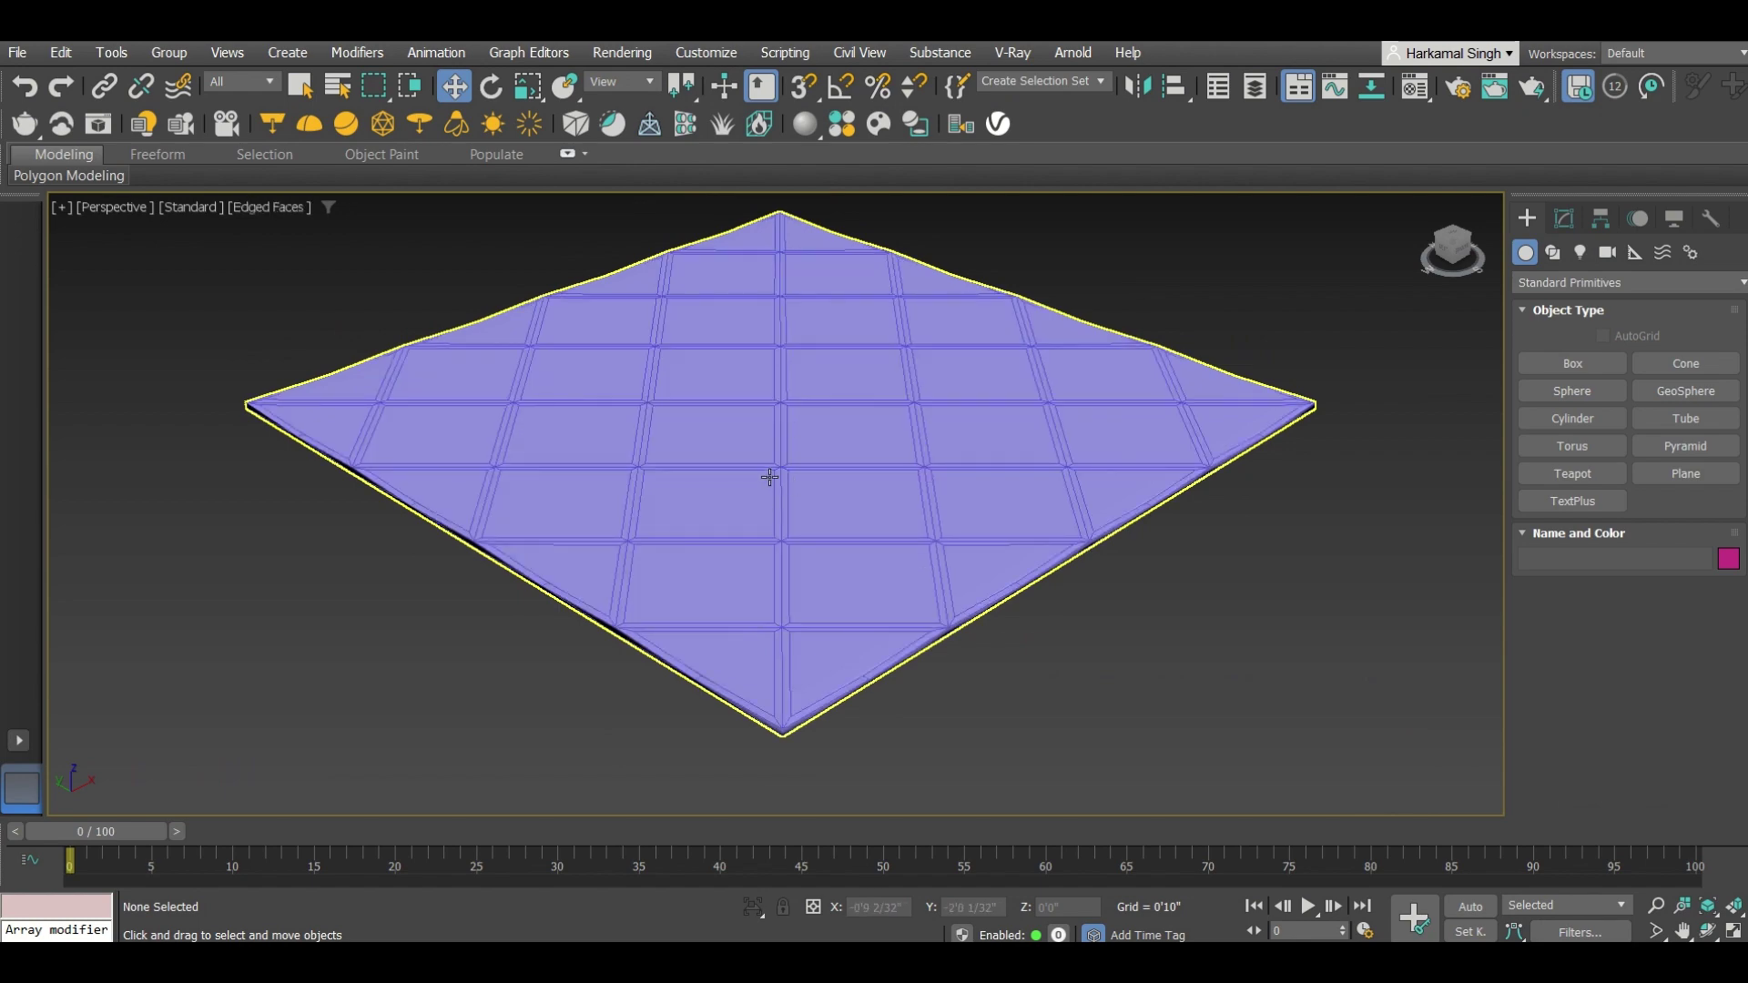
Orbit and zoom around the tiled slab, then select it as a whole object
{"action": "mouse_move", "coordinate": [770, 477]}
{"action": "middle_mouse_down", "text": "alt"}
{"action": "mouse_move", "coordinate": [796, 613]}
{"action": "mouse_move", "coordinate": [722, 550]}
{"action": "mouse_move", "coordinate": [714, 475]}
{"action": "mouse_move", "coordinate": [828, 613]}
{"action": "mouse_move", "coordinate": [729, 586]}
{"action": "mouse_move", "coordinate": [741, 538]}
{"action": "mouse_move", "coordinate": [728, 549]}
{"action": "middle_mouse_up", "text": "alt"}
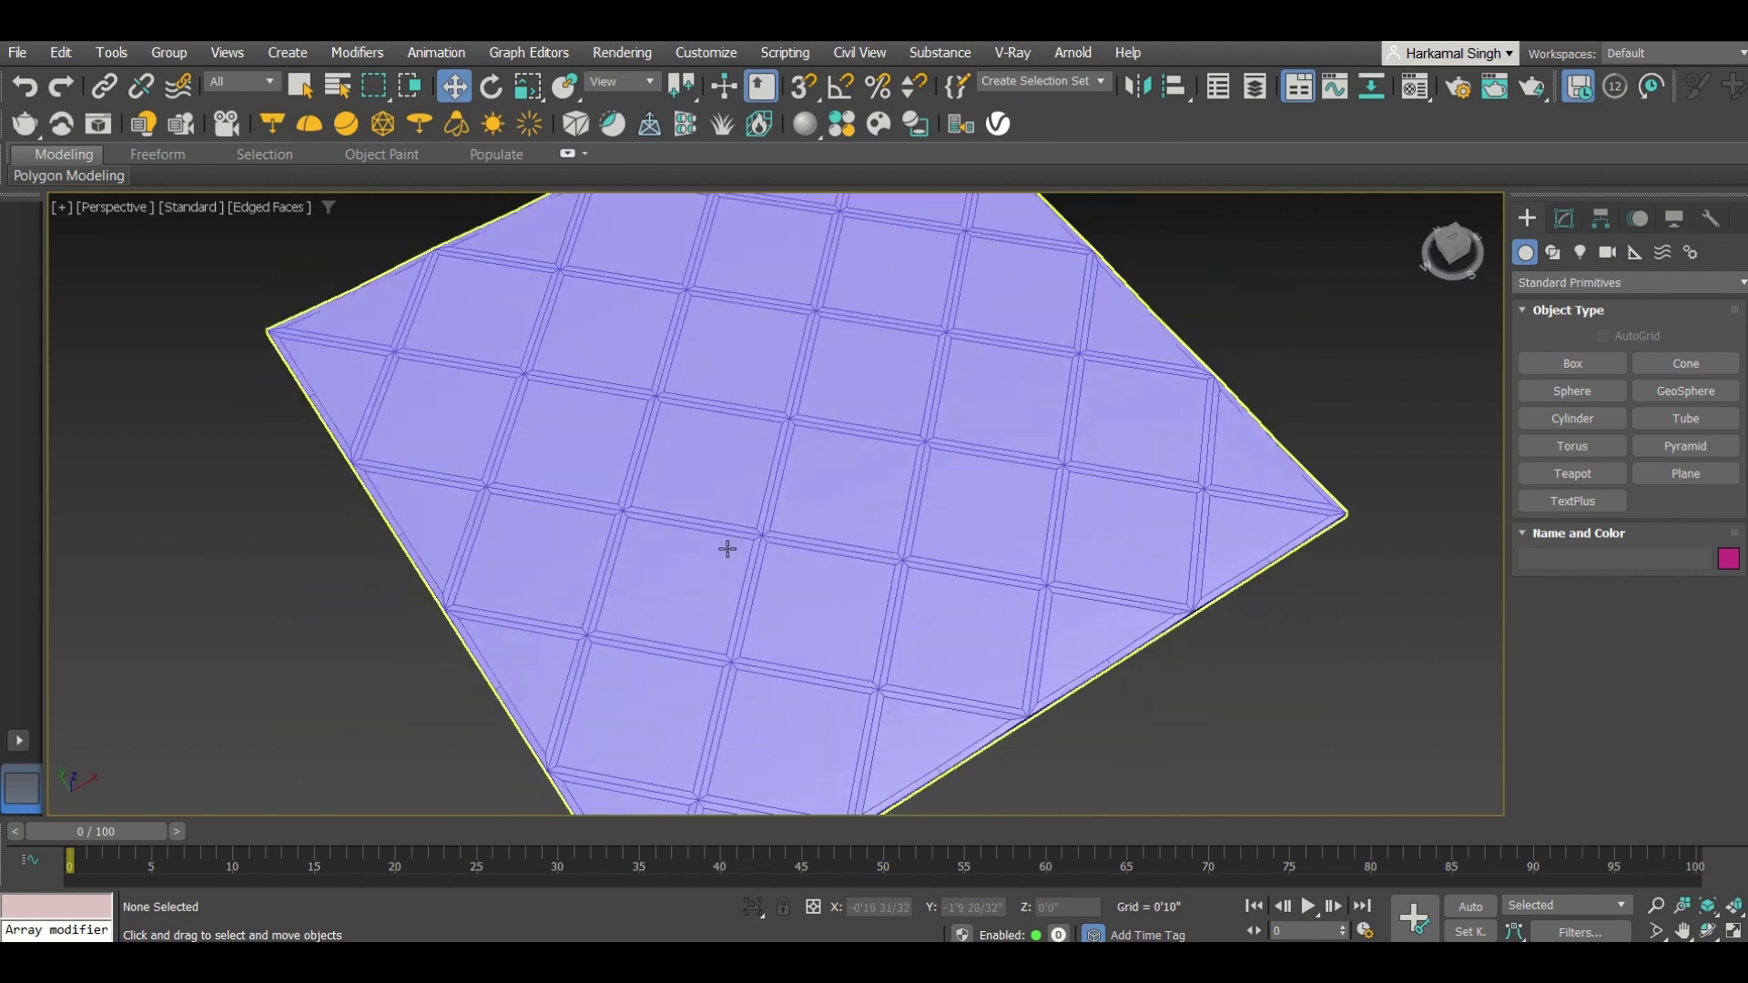
{"action": "scroll", "coordinate": [722, 593], "scroll_direction": "down", "scroll_amount": 3}
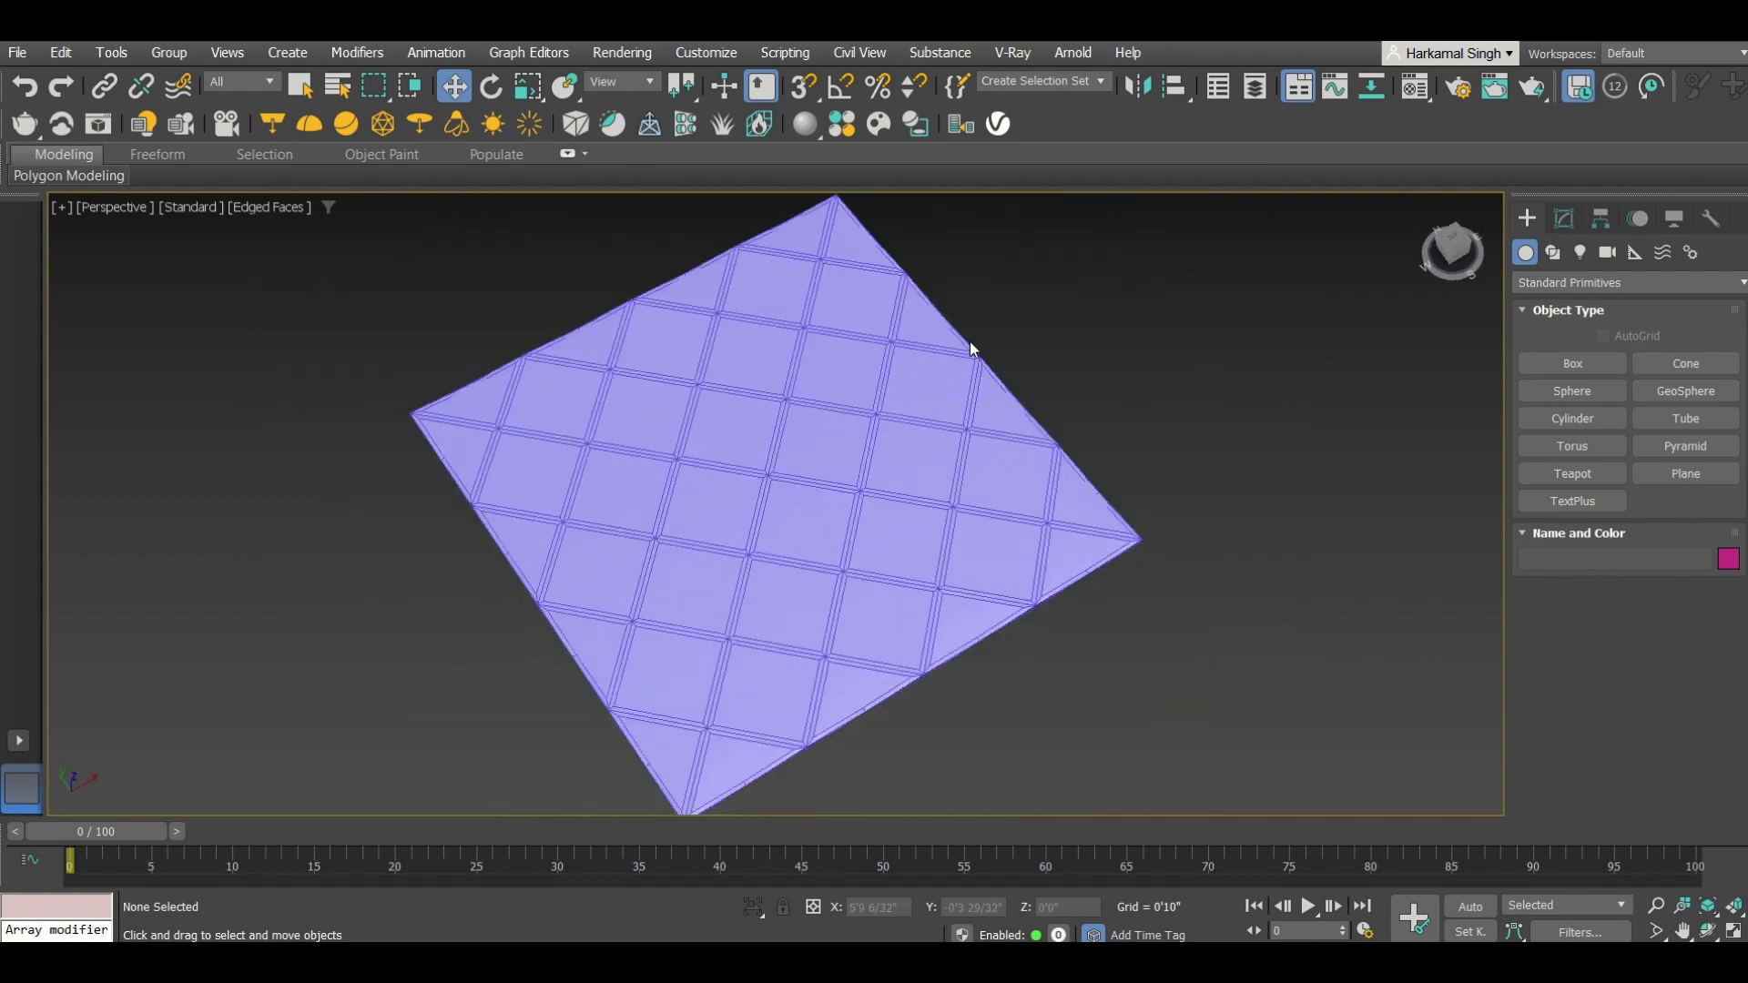
{"action": "scroll", "coordinate": [1047, 437], "scroll_direction": "down", "scroll_amount": 2}
{"action": "scroll", "coordinate": [1083, 460], "scroll_direction": "down", "scroll_amount": 1}
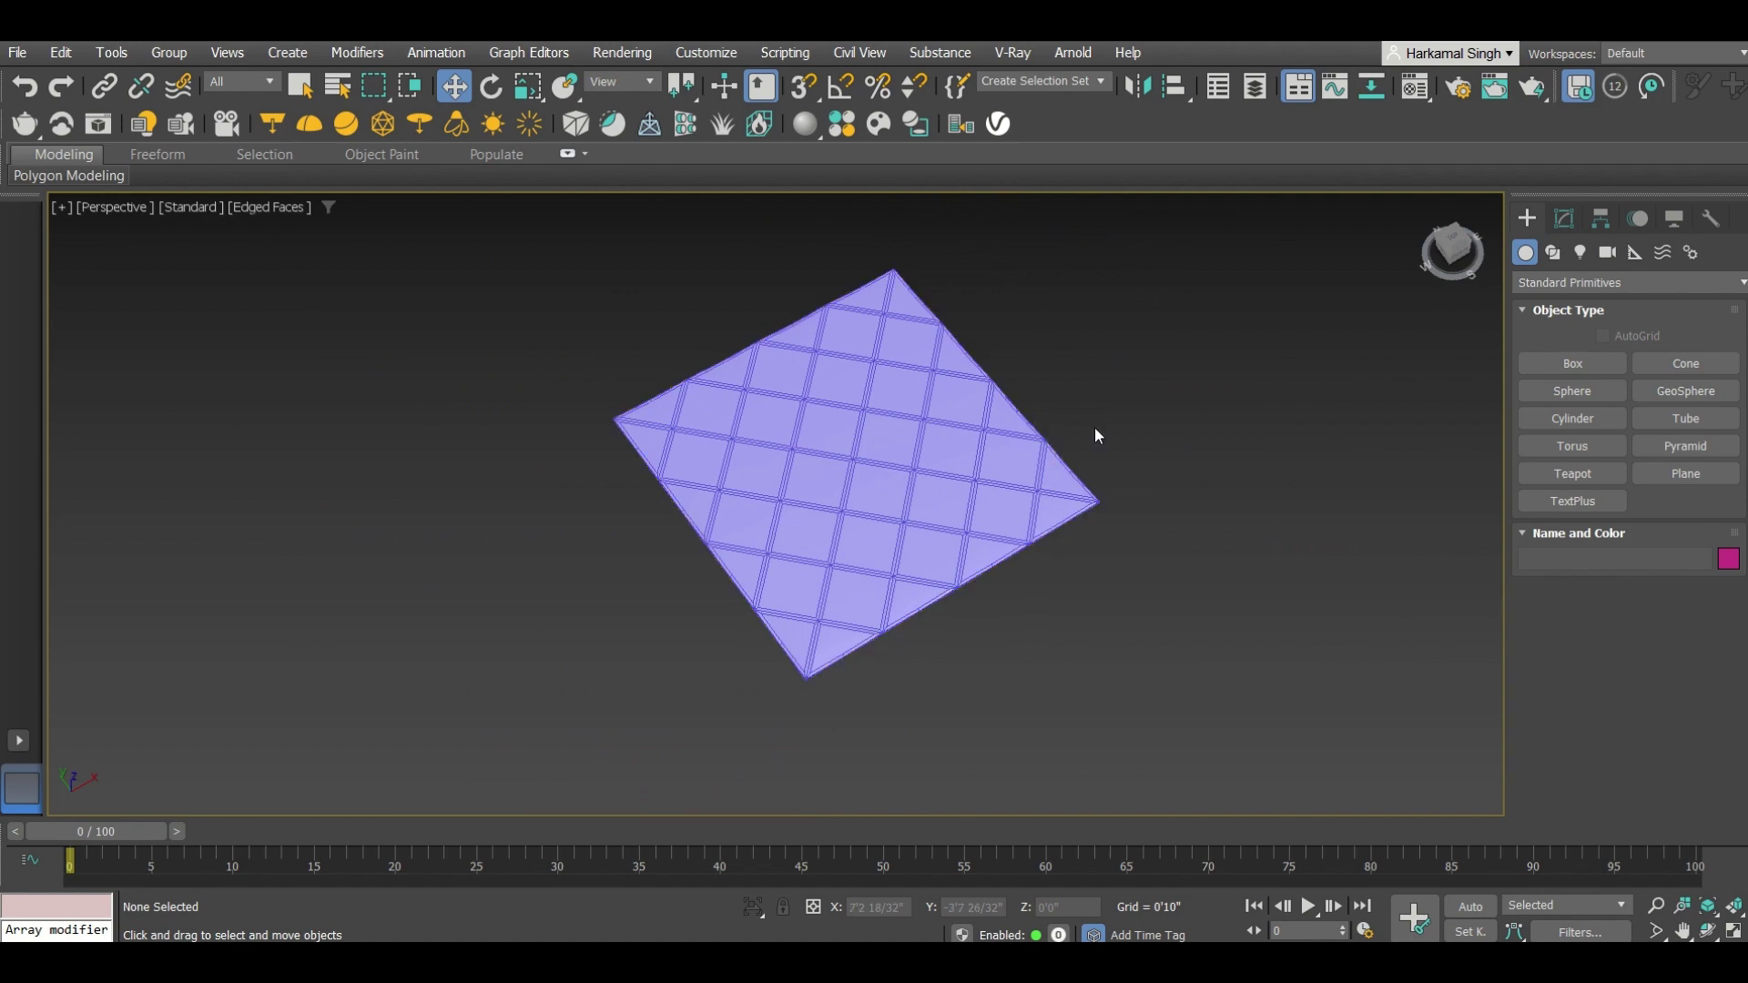
{"action": "left_click", "coordinate": [803, 500]}
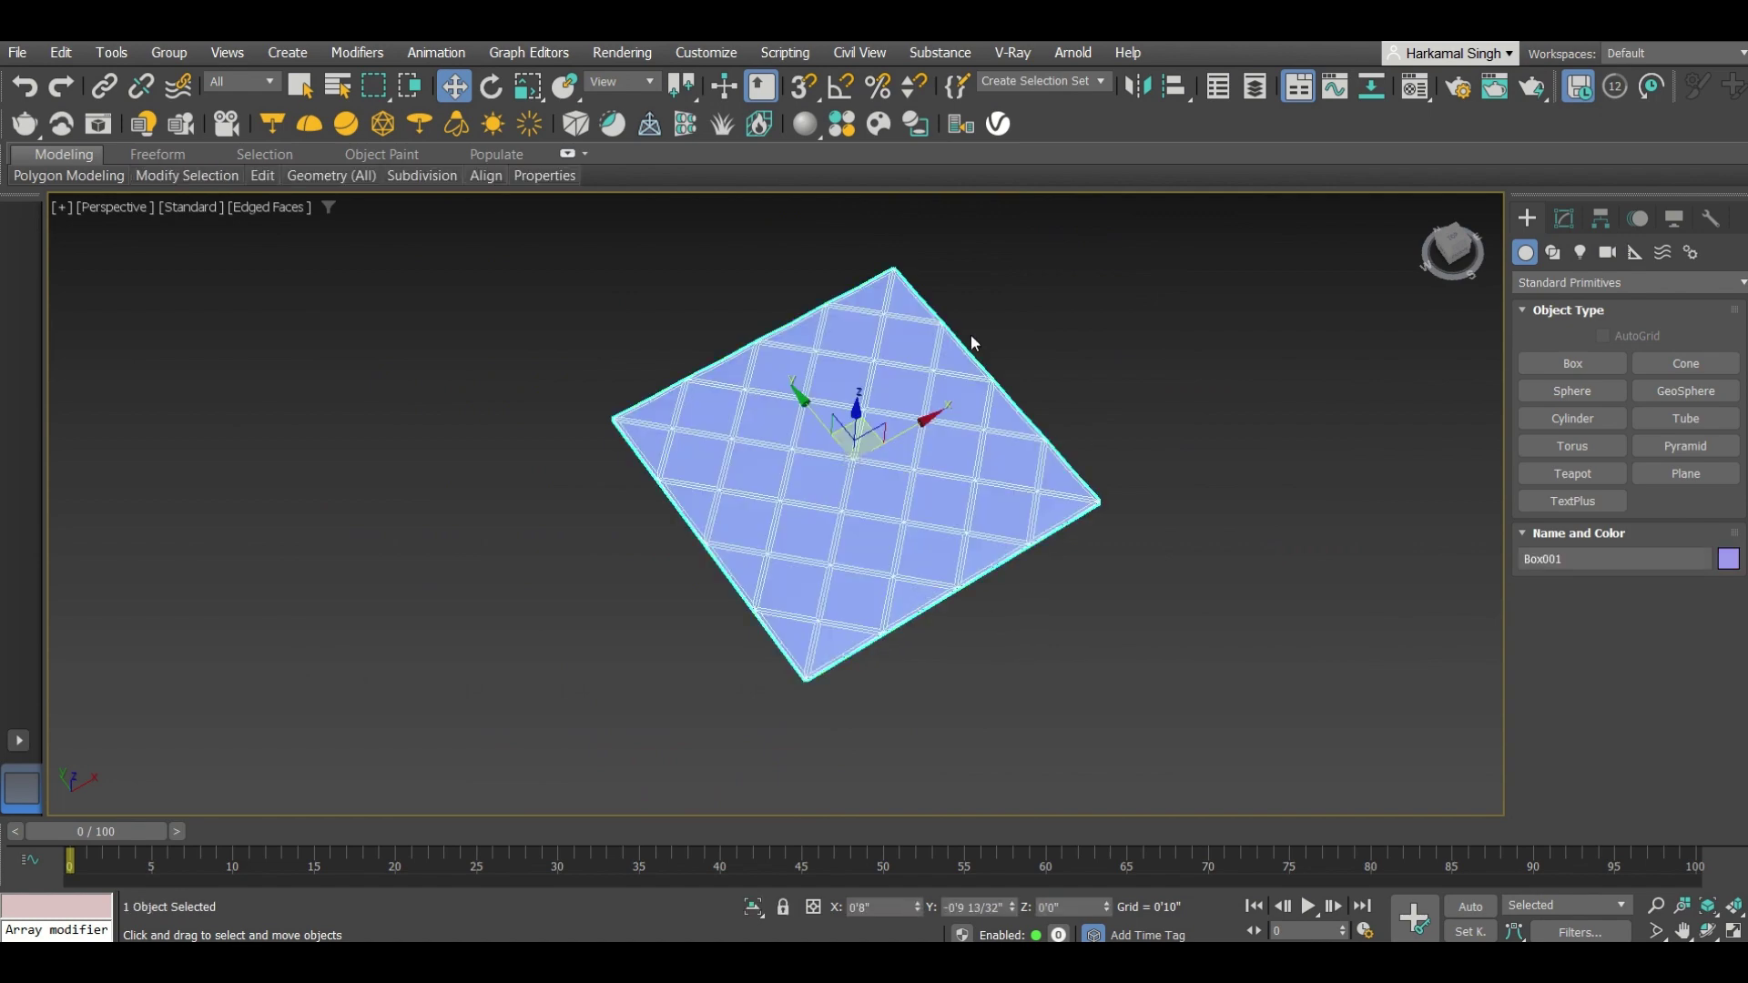
{"action": "scroll", "coordinate": [847, 437], "scroll_direction": "up", "scroll_amount": 3}
{"action": "scroll", "coordinate": [870, 451], "scroll_direction": "up", "scroll_amount": 3}
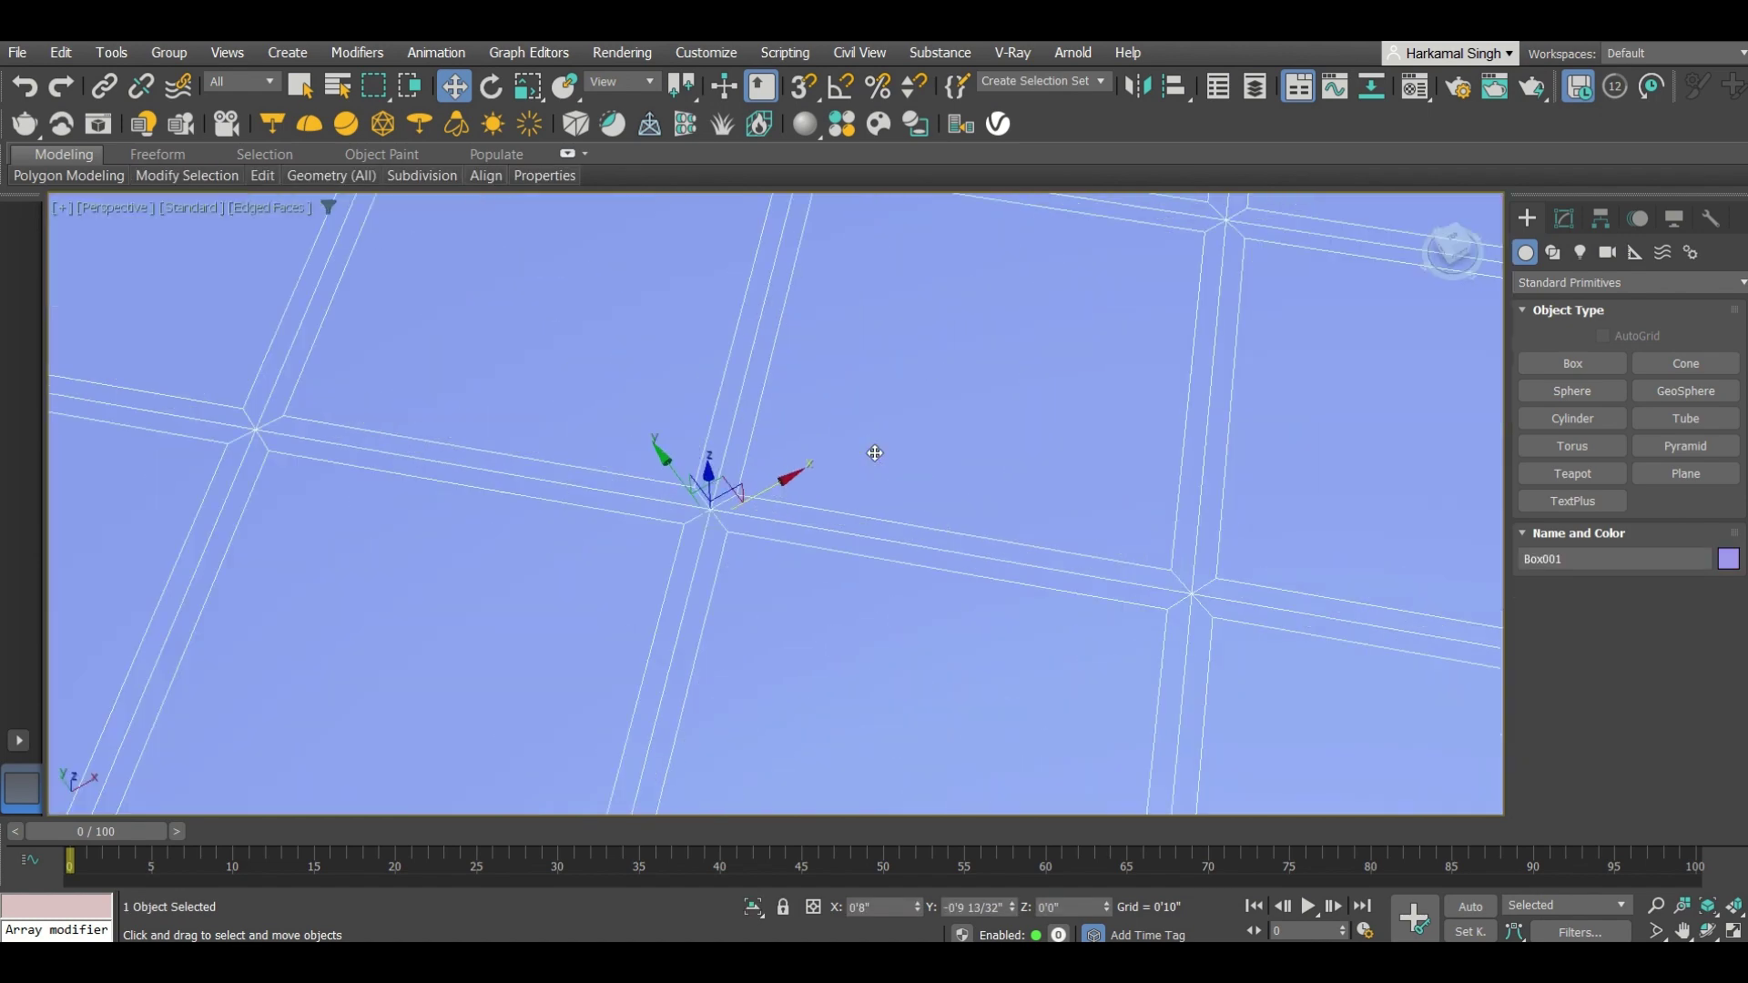
{"action": "scroll", "coordinate": [870, 452], "scroll_direction": "down", "scroll_amount": 3}
{"action": "scroll", "coordinate": [909, 426], "scroll_direction": "down", "scroll_amount": 2}
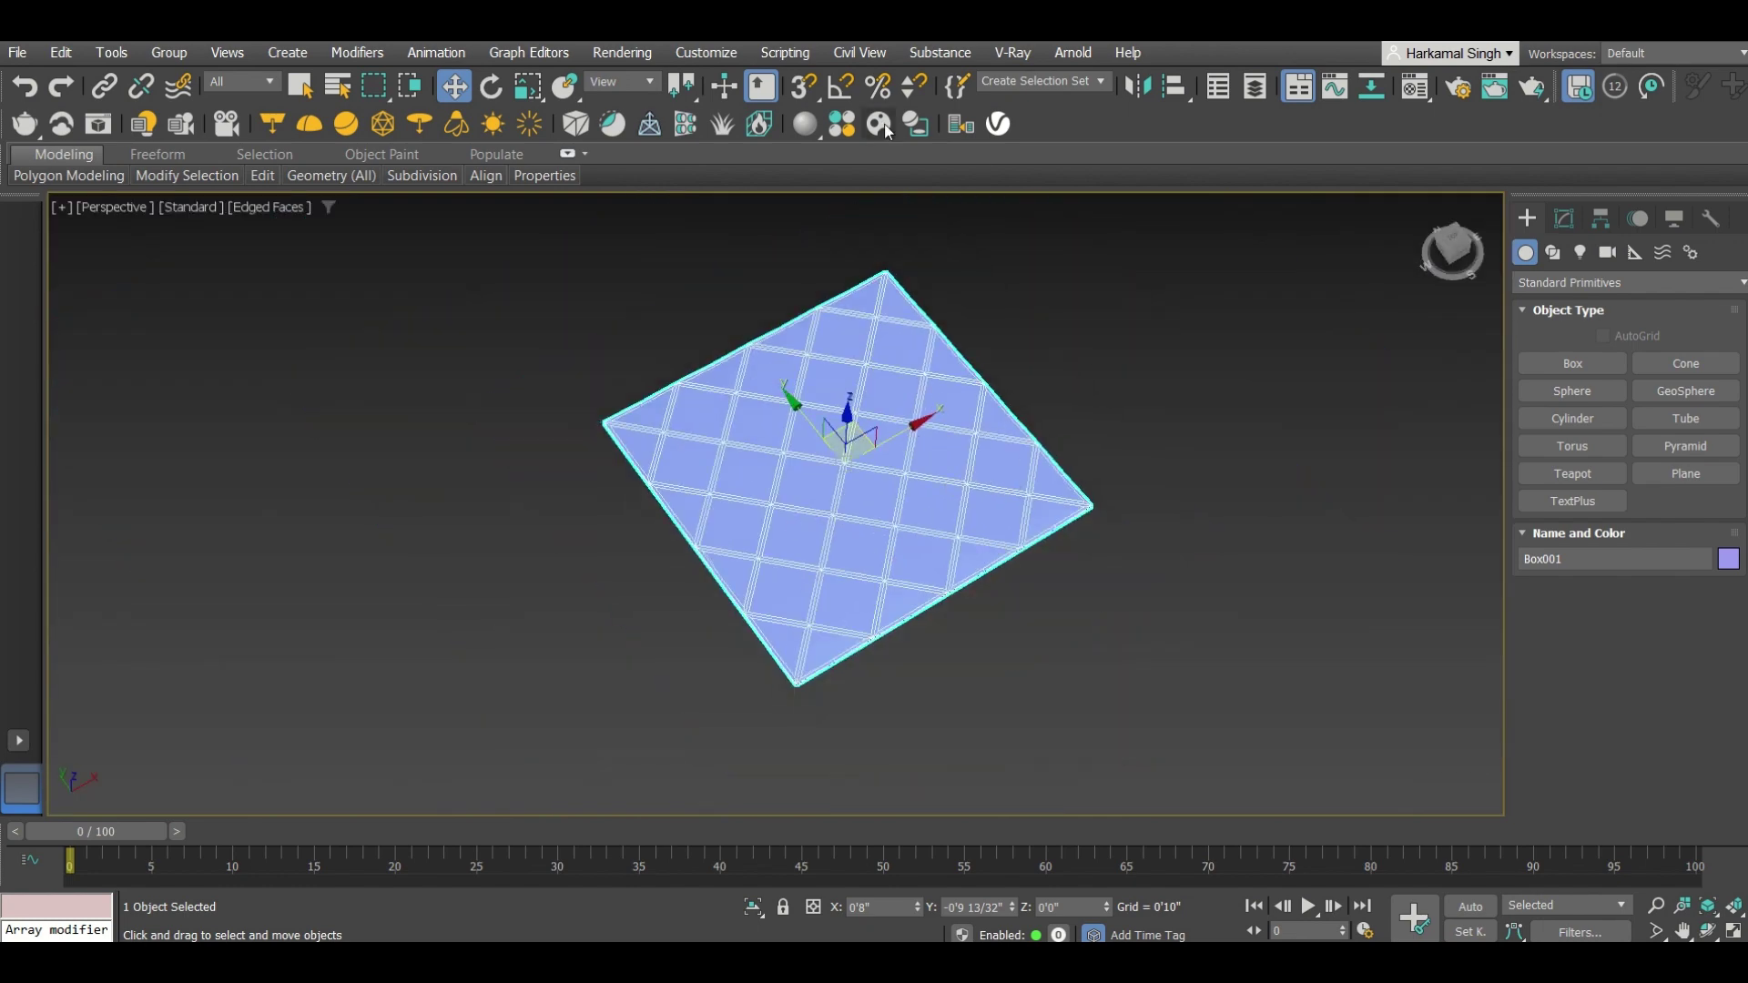
Make V-Ray the current renderer via the material library, browse the Glass presets, then close the library
{"action": "left_click", "coordinate": [818, 129]}
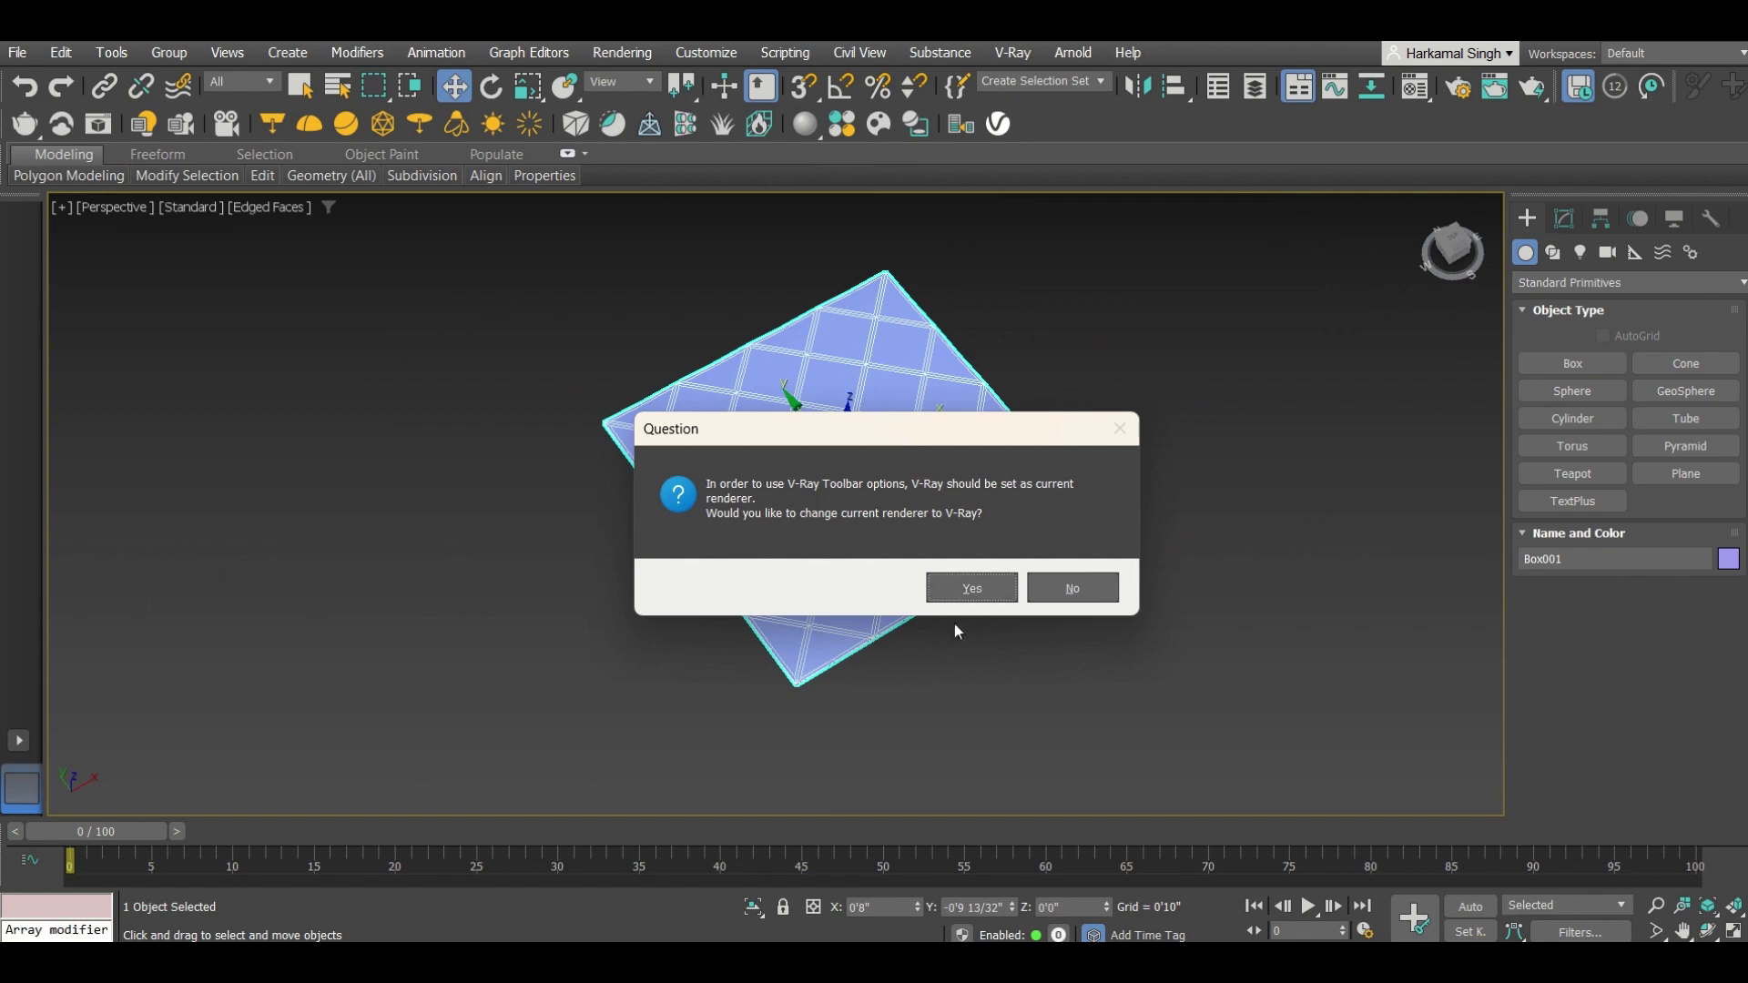
{"action": "left_click", "coordinate": [957, 592]}
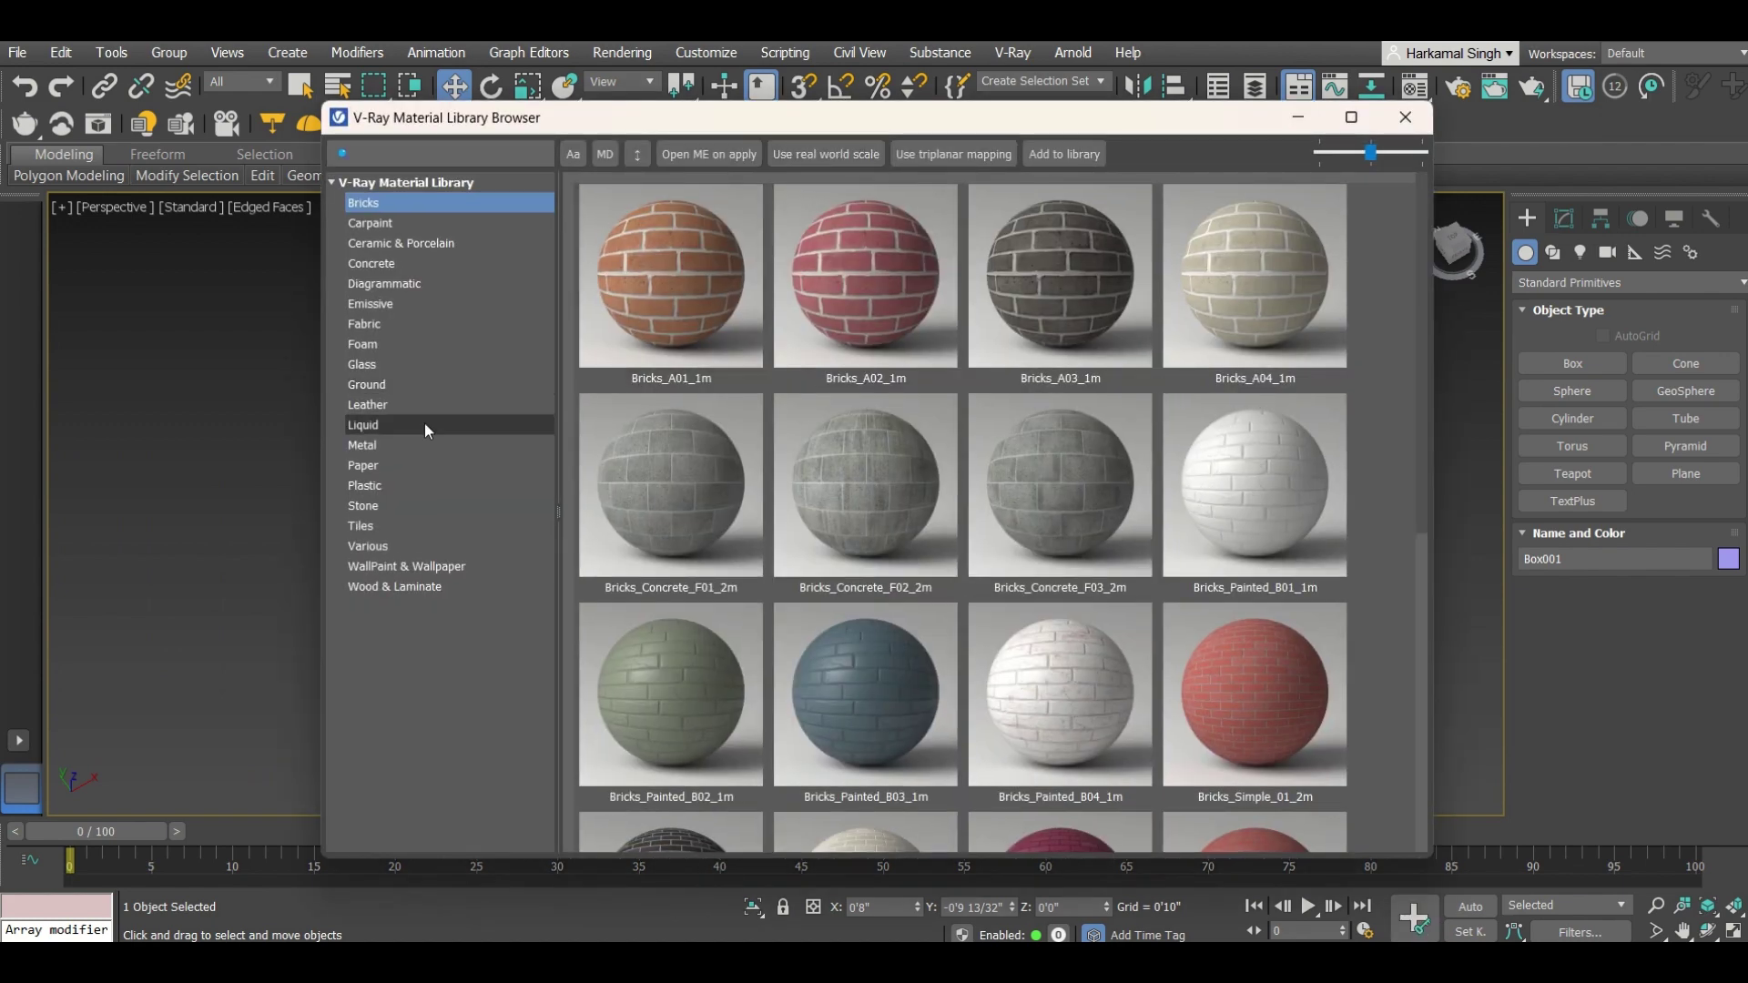
{"action": "left_click", "coordinate": [413, 365]}
{"action": "scroll", "coordinate": [946, 400], "scroll_direction": "down", "scroll_amount": 5}
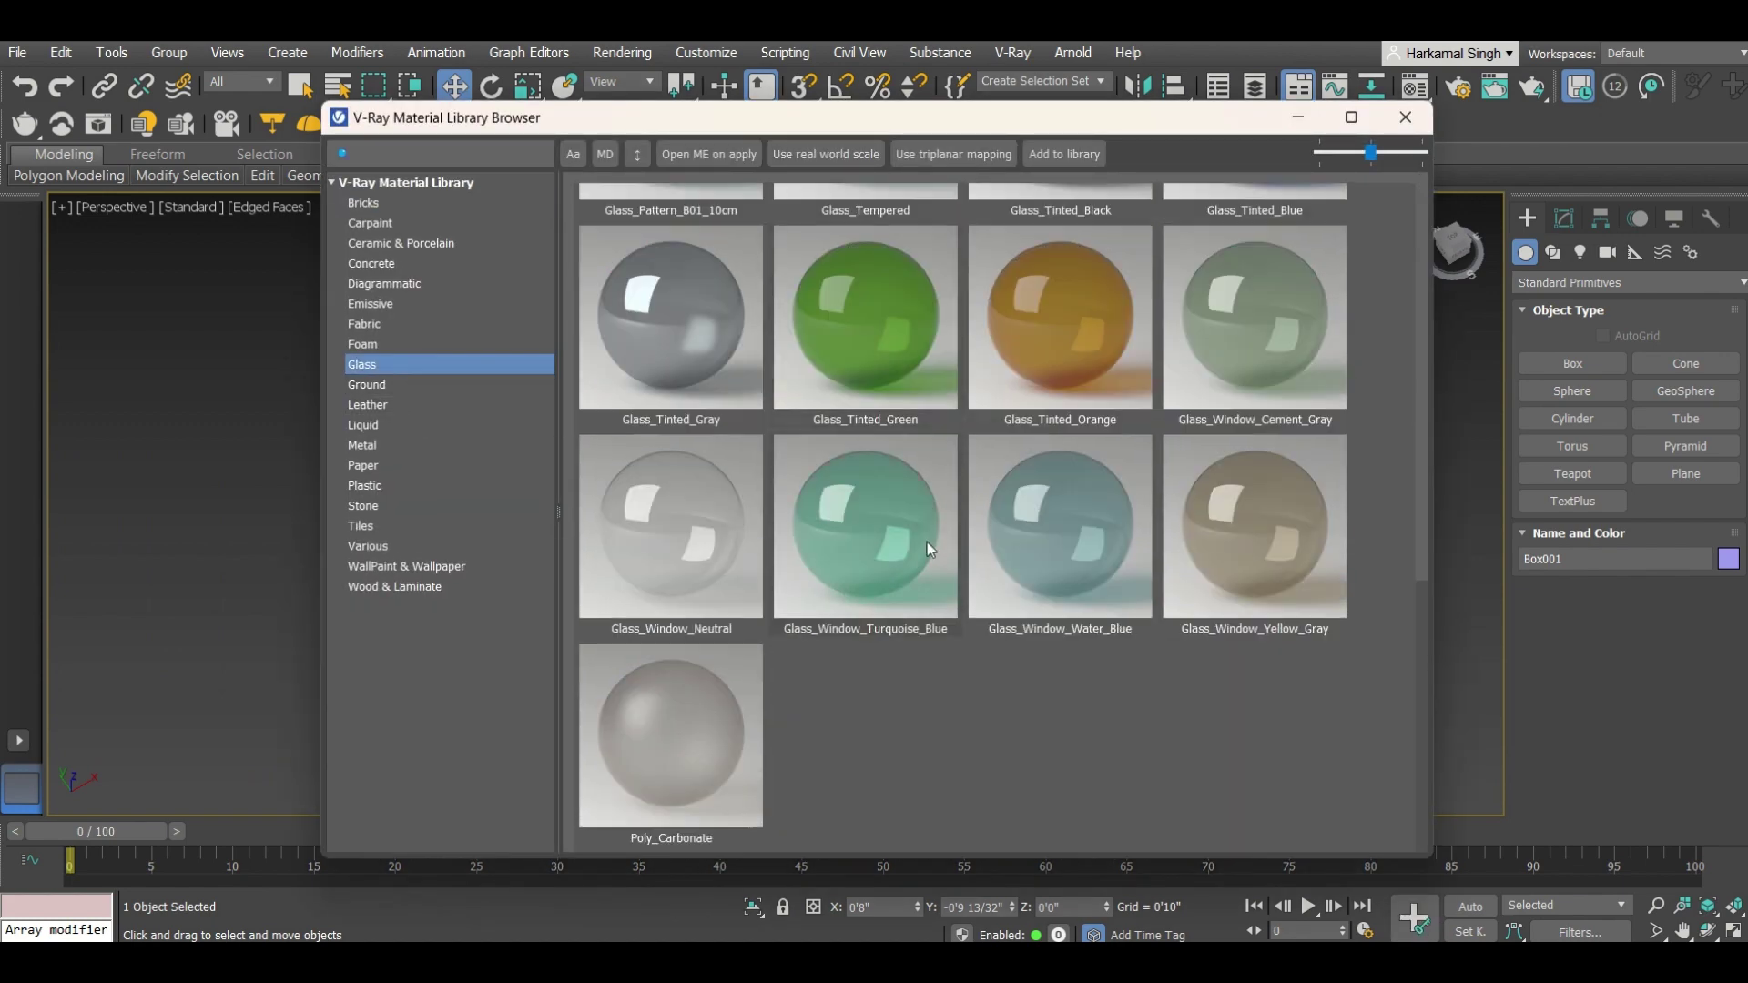
{"action": "scroll", "coordinate": [925, 542], "scroll_direction": "up", "scroll_amount": 5}
{"action": "scroll", "coordinate": [925, 542], "scroll_direction": "down", "scroll_amount": 5}
{"action": "scroll", "coordinate": [918, 543], "scroll_direction": "up", "scroll_amount": 5}
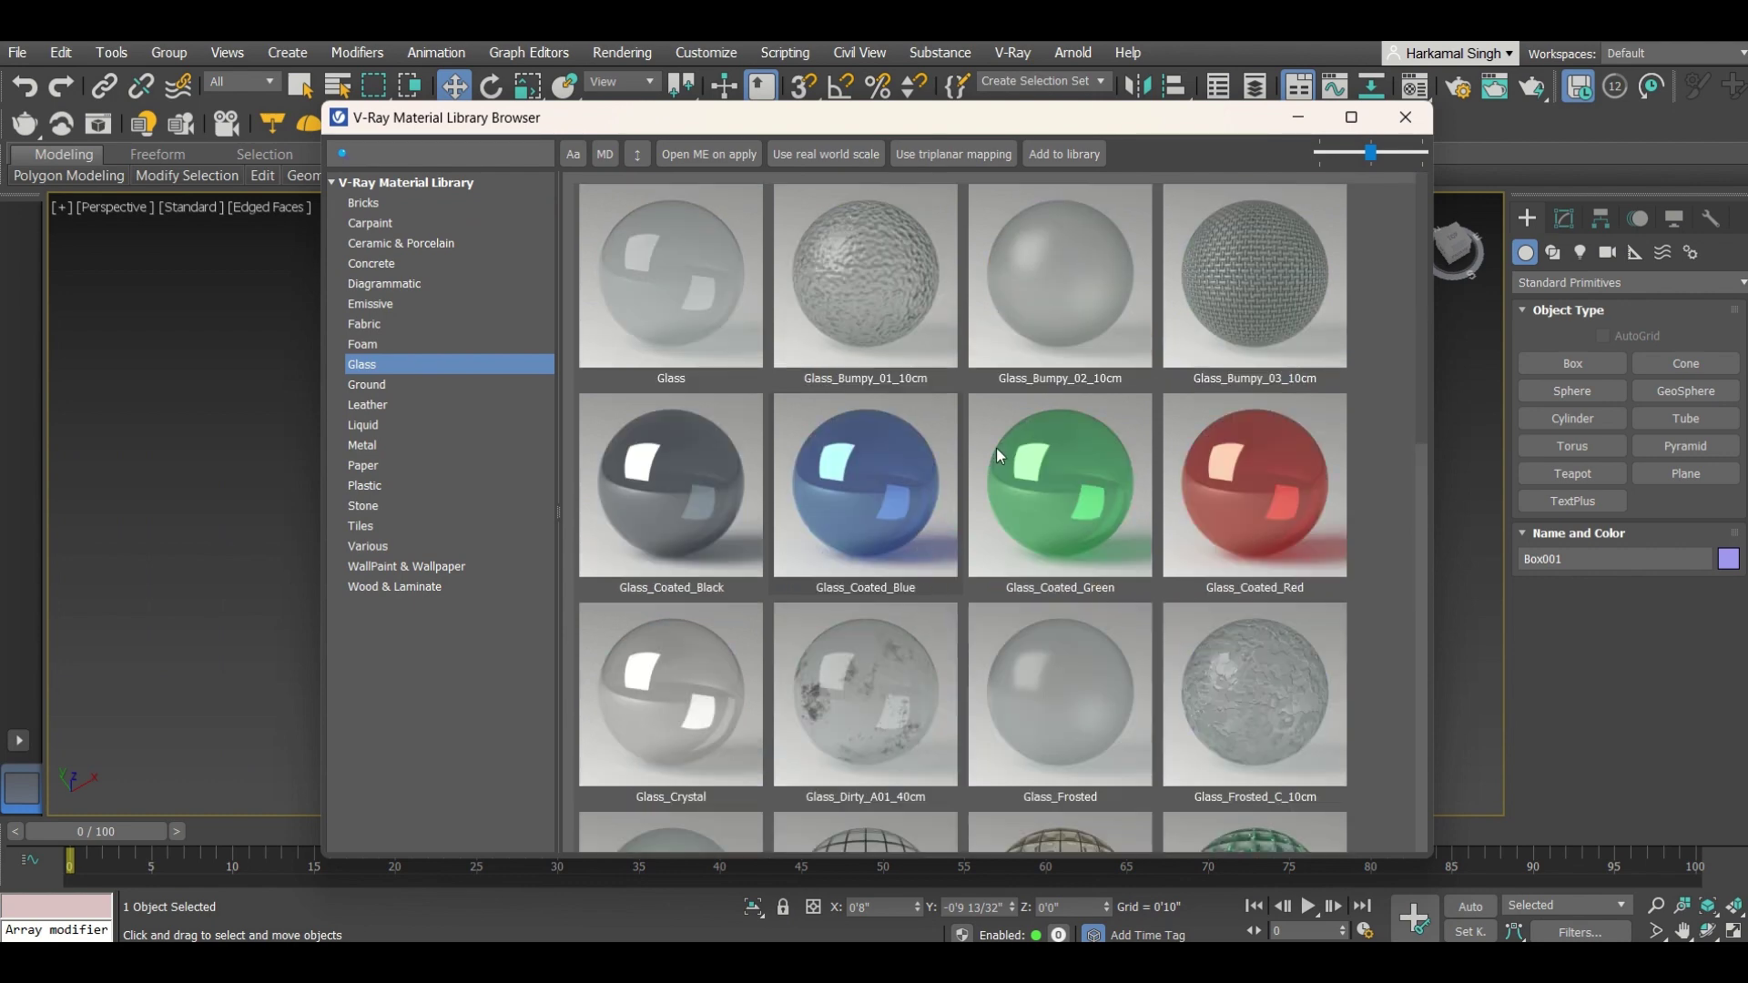
{"action": "left_click", "coordinate": [1405, 116]}
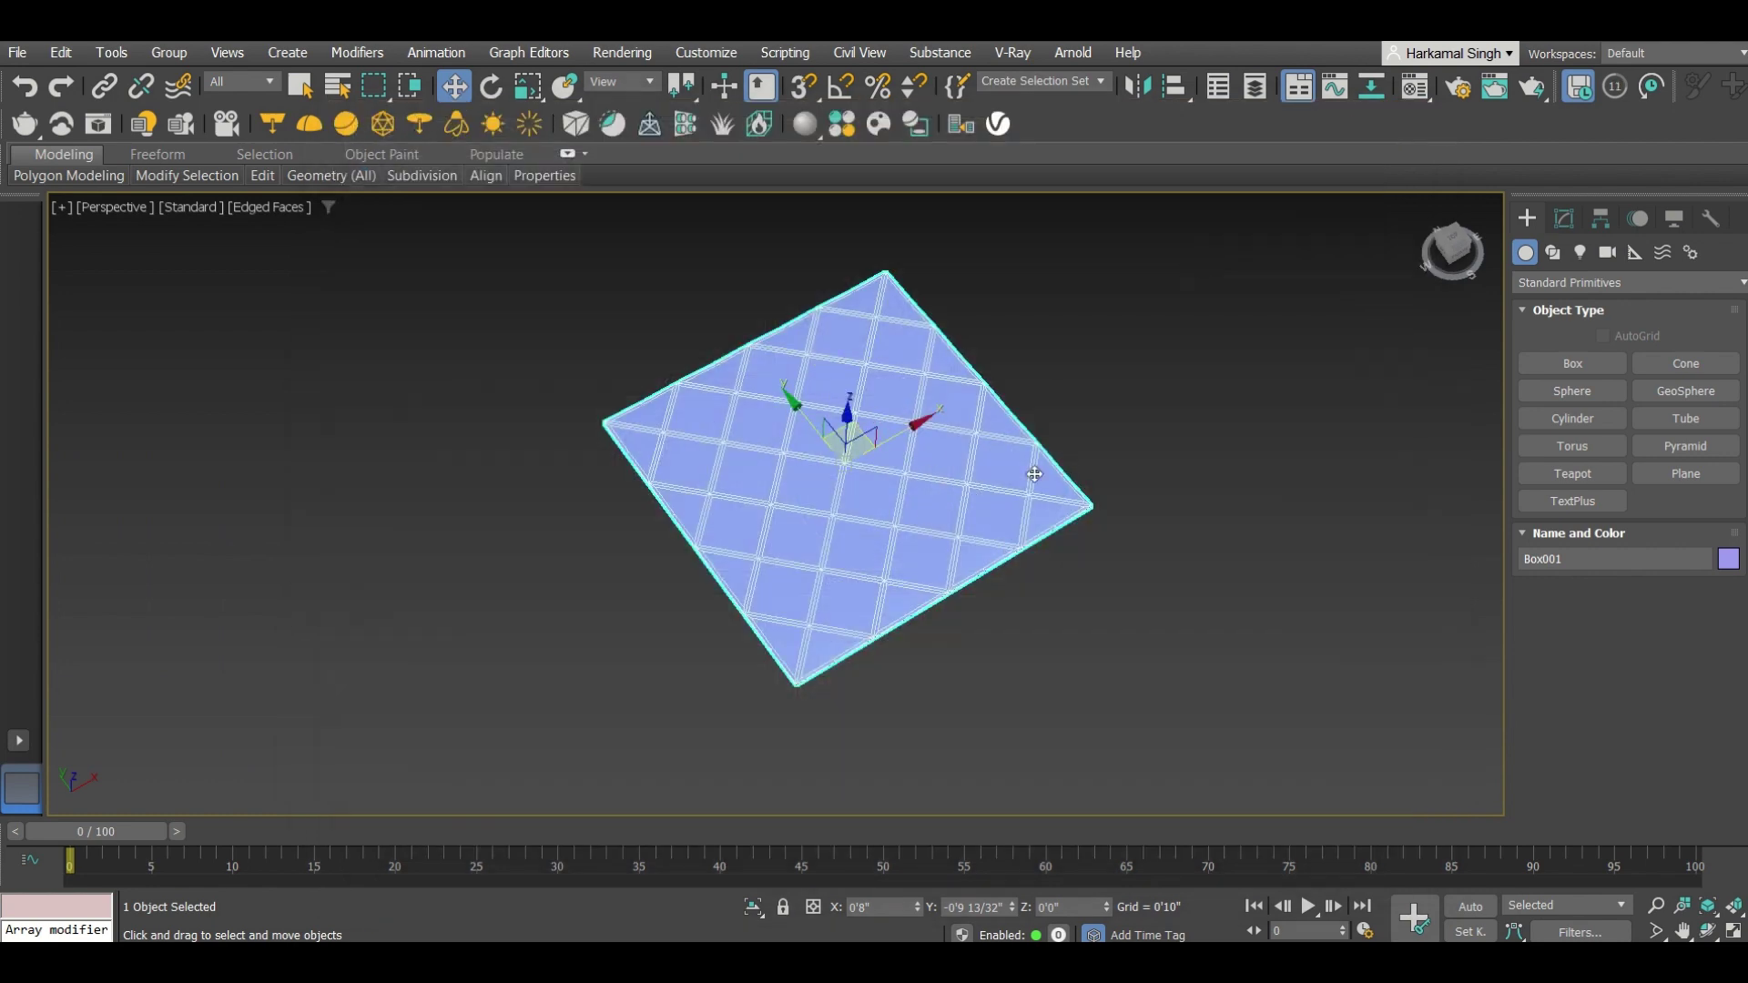
{"action": "scroll", "coordinate": [862, 412], "scroll_direction": "up", "scroll_amount": 5}
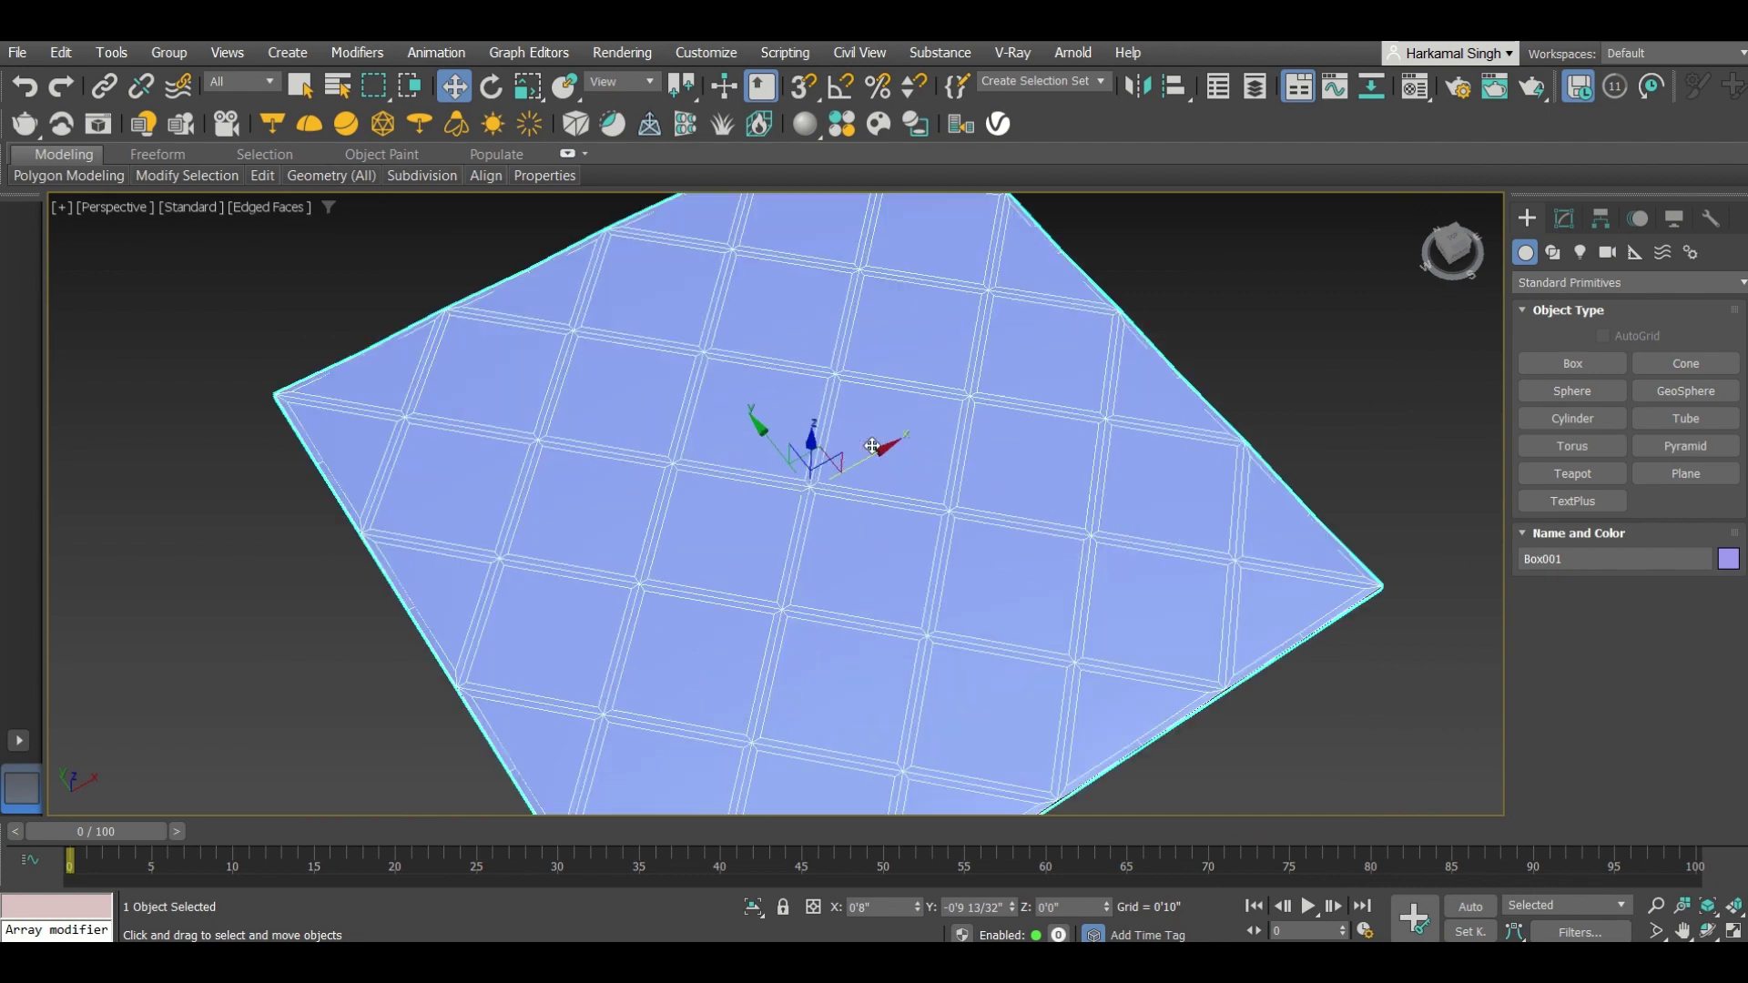
{"action": "scroll", "coordinate": [721, 457], "scroll_direction": "up", "scroll_amount": 3}
{"action": "scroll", "coordinate": [686, 455], "scroll_direction": "up", "scroll_amount": 3}
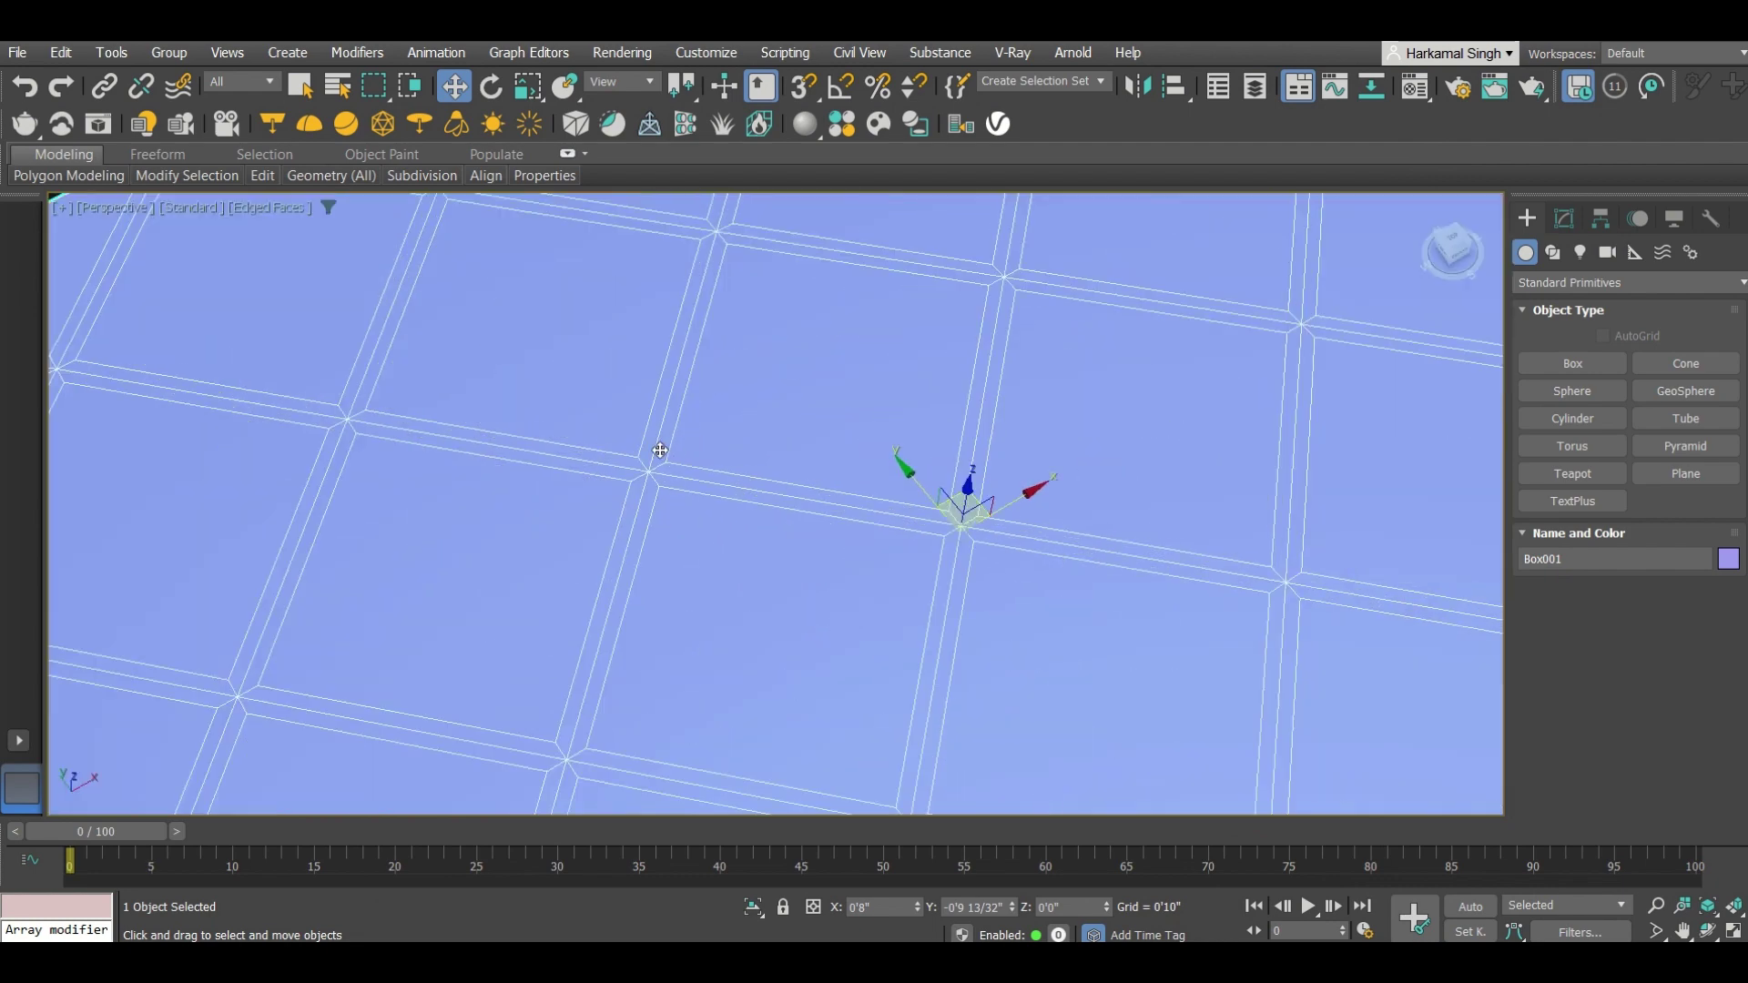
{"action": "scroll", "coordinate": [778, 483], "scroll_direction": "down", "scroll_amount": 4}
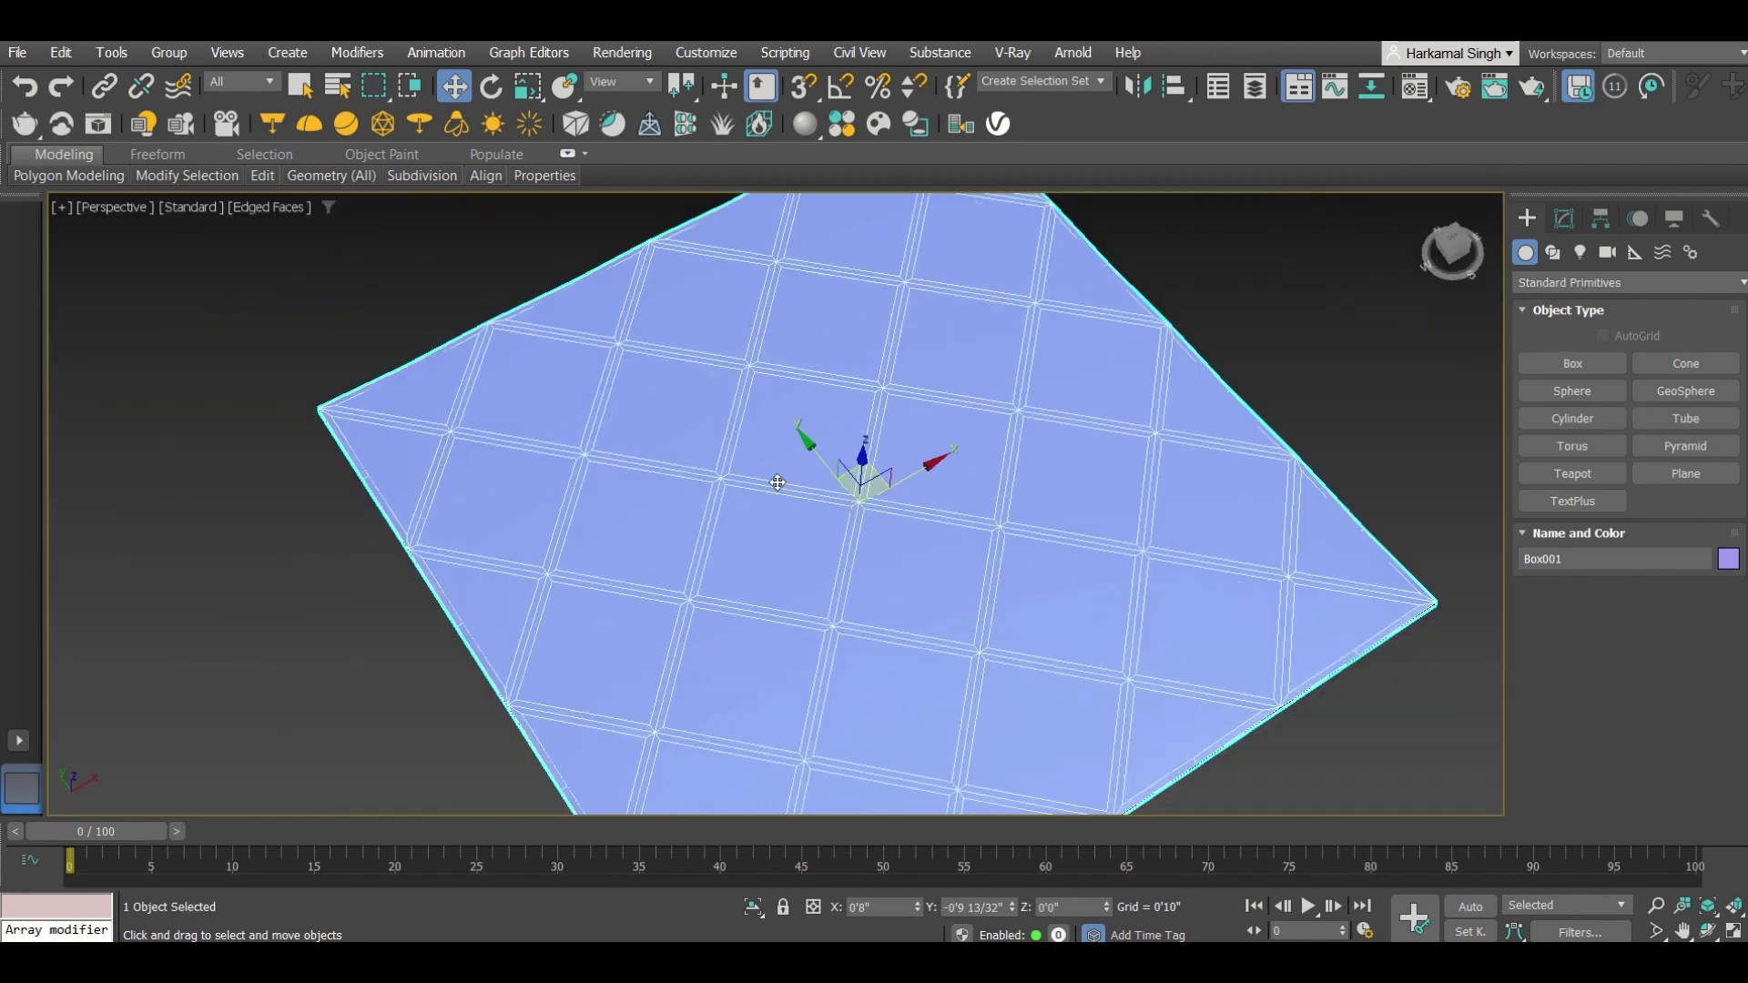